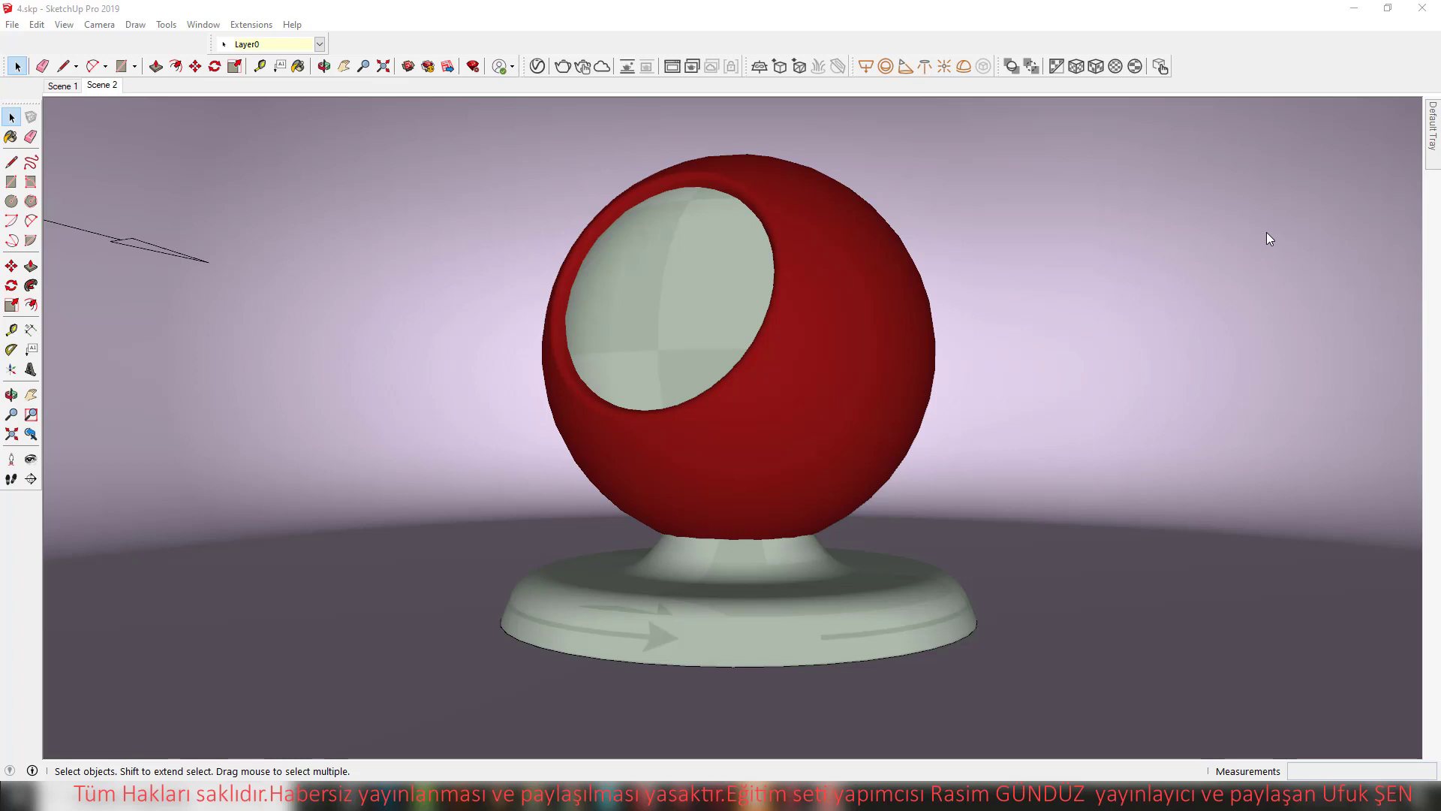
Open the V-Ray Asset Editor and browse its Materials, Lights and Textures lists
{"action": "left_click", "coordinate": [536, 67]}
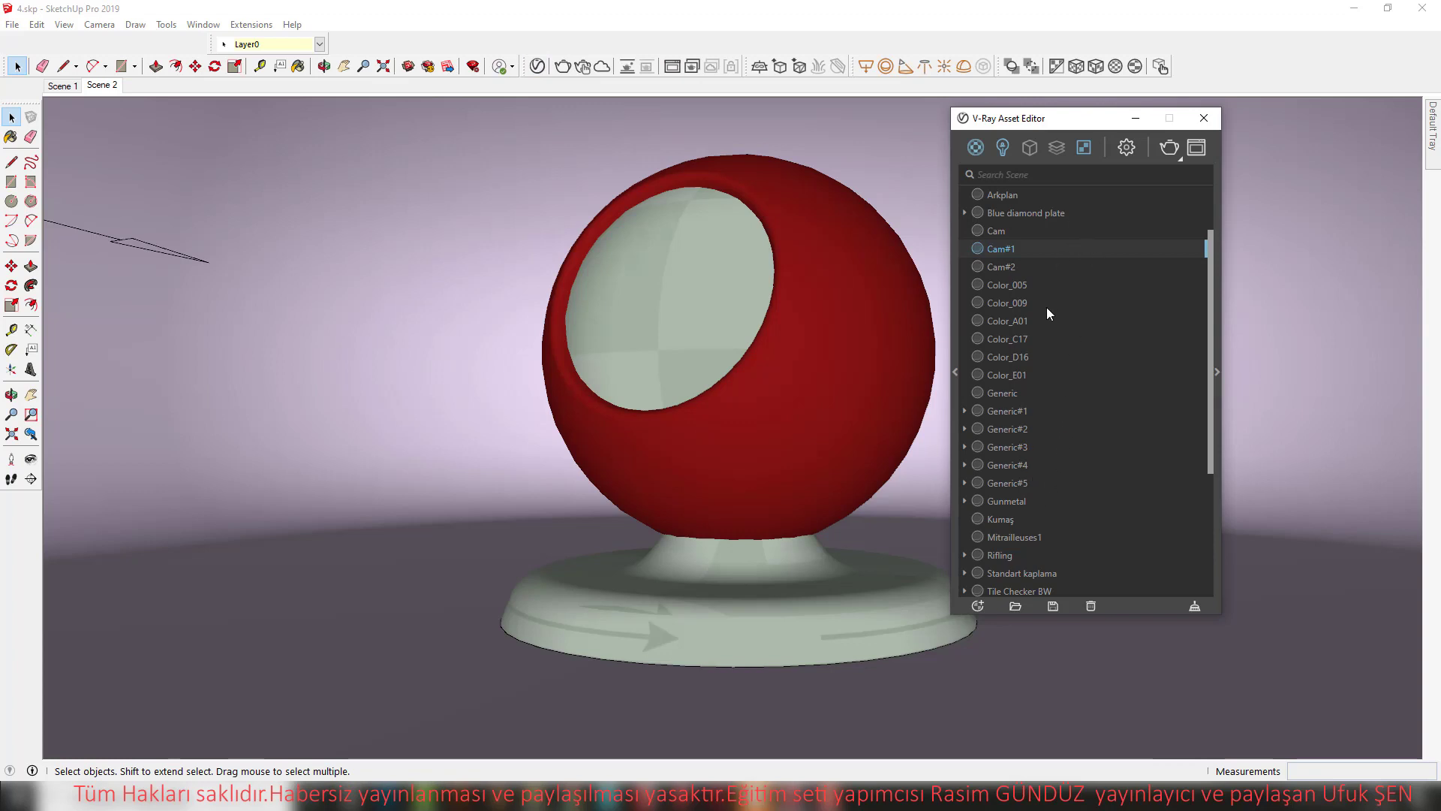
{"action": "scroll", "coordinate": [1049, 314], "scroll_direction": "down", "scroll_amount": 4}
{"action": "scroll", "coordinate": [1062, 431], "scroll_direction": "up", "scroll_amount": 3}
{"action": "scroll", "coordinate": [1116, 440], "scroll_direction": "up", "scroll_amount": 3}
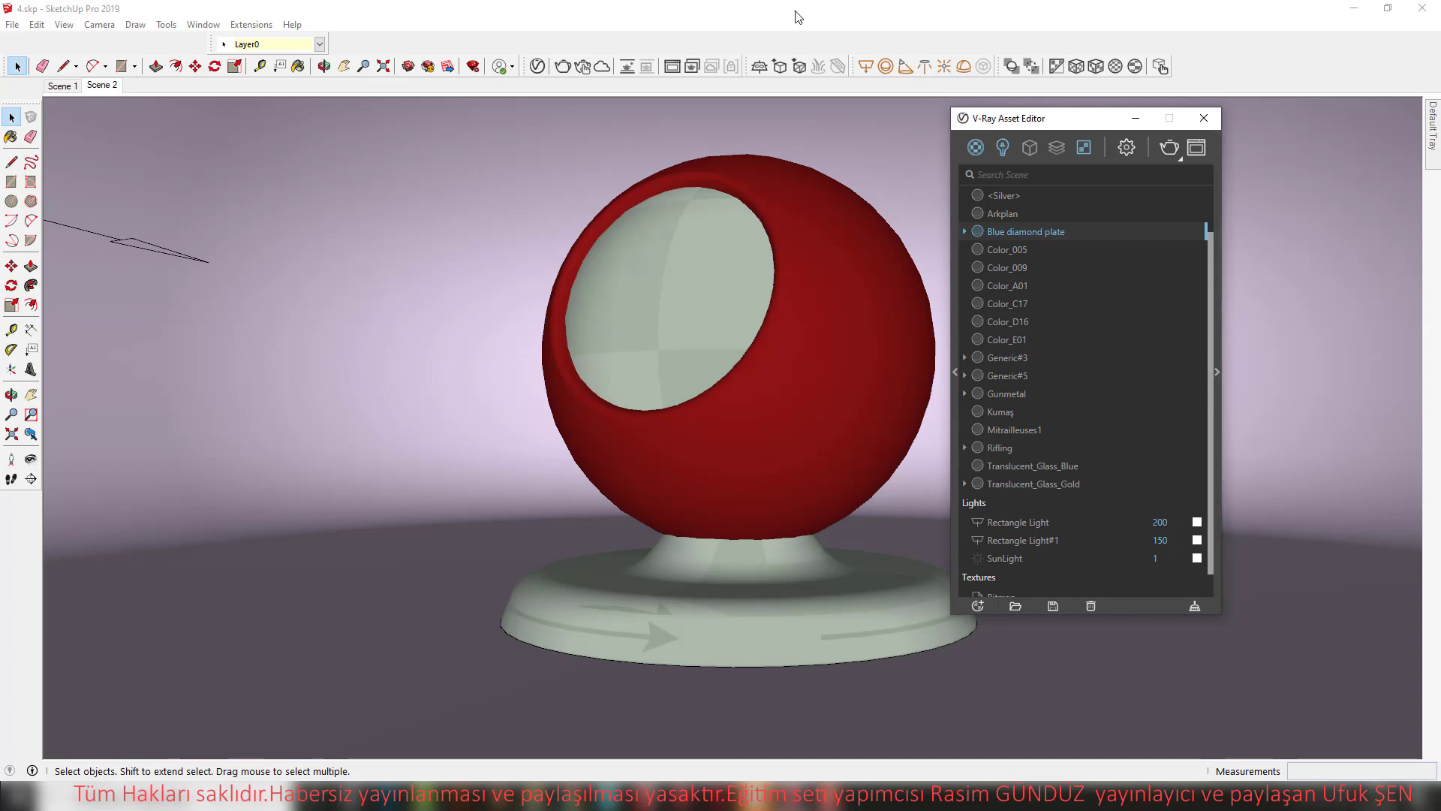
Sample the sphere's red material with the Paint Bucket's Alt eyedropper
{"action": "key", "text": "b"}
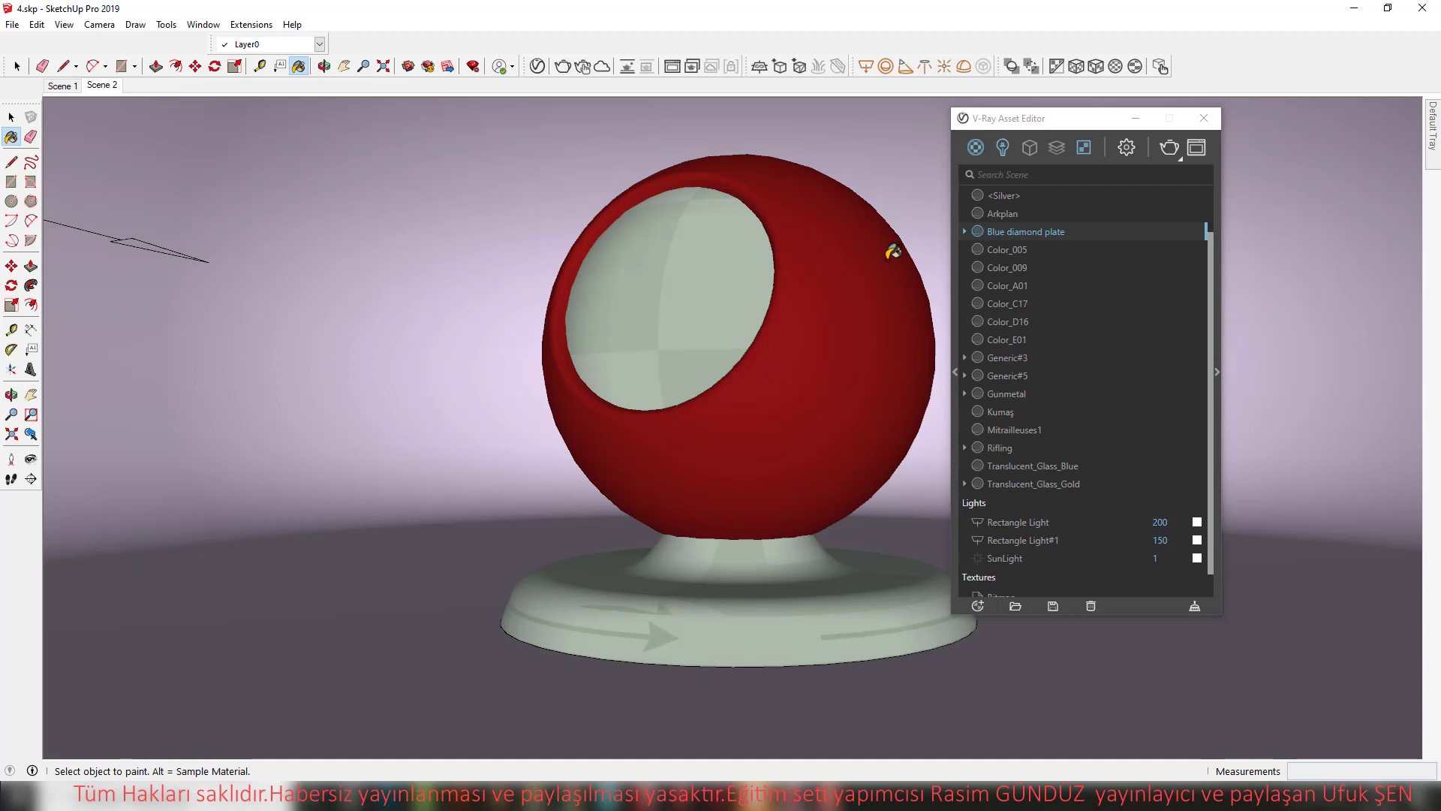
{"action": "key", "text": "alt"}
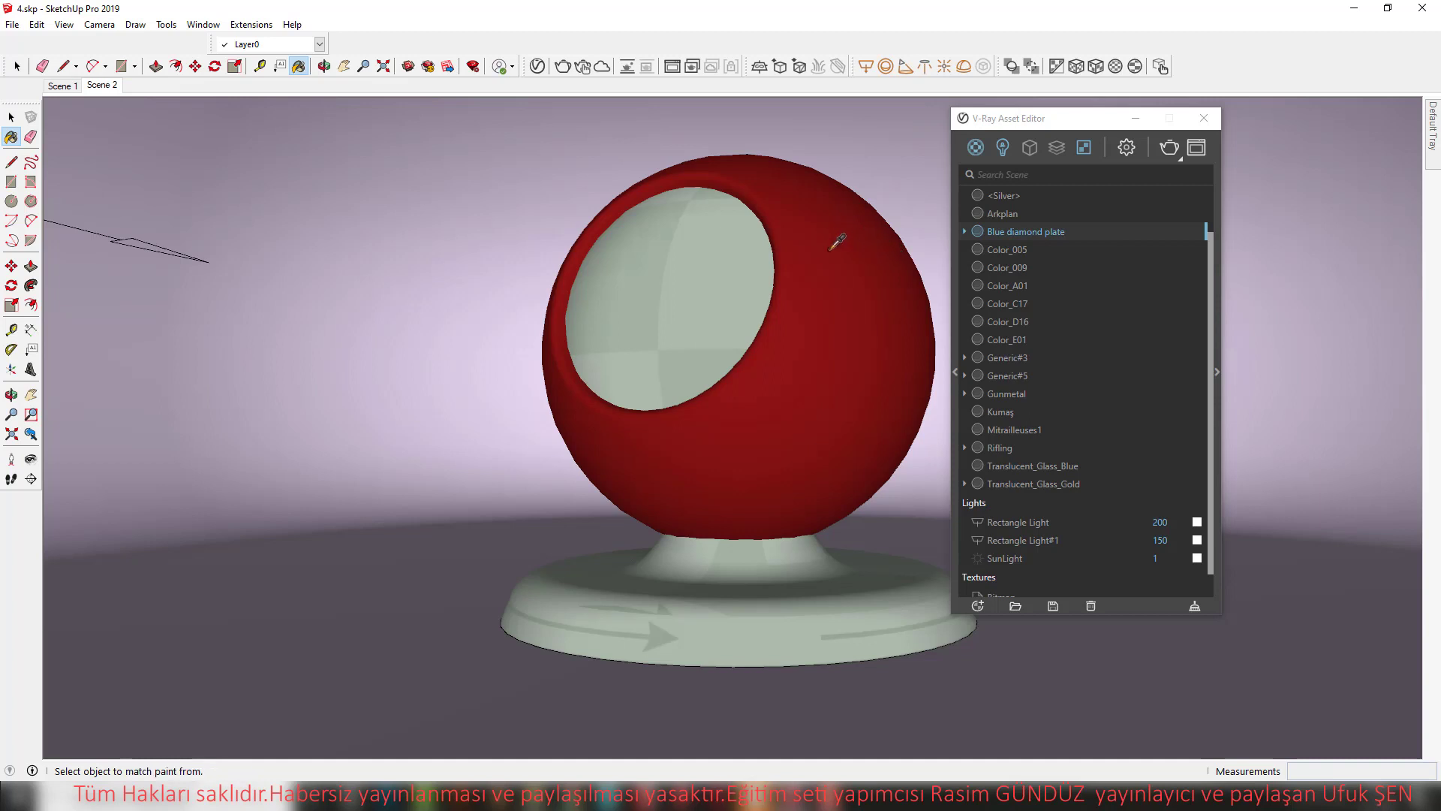
{"action": "left_click", "coordinate": [846, 247], "text": "alt"}
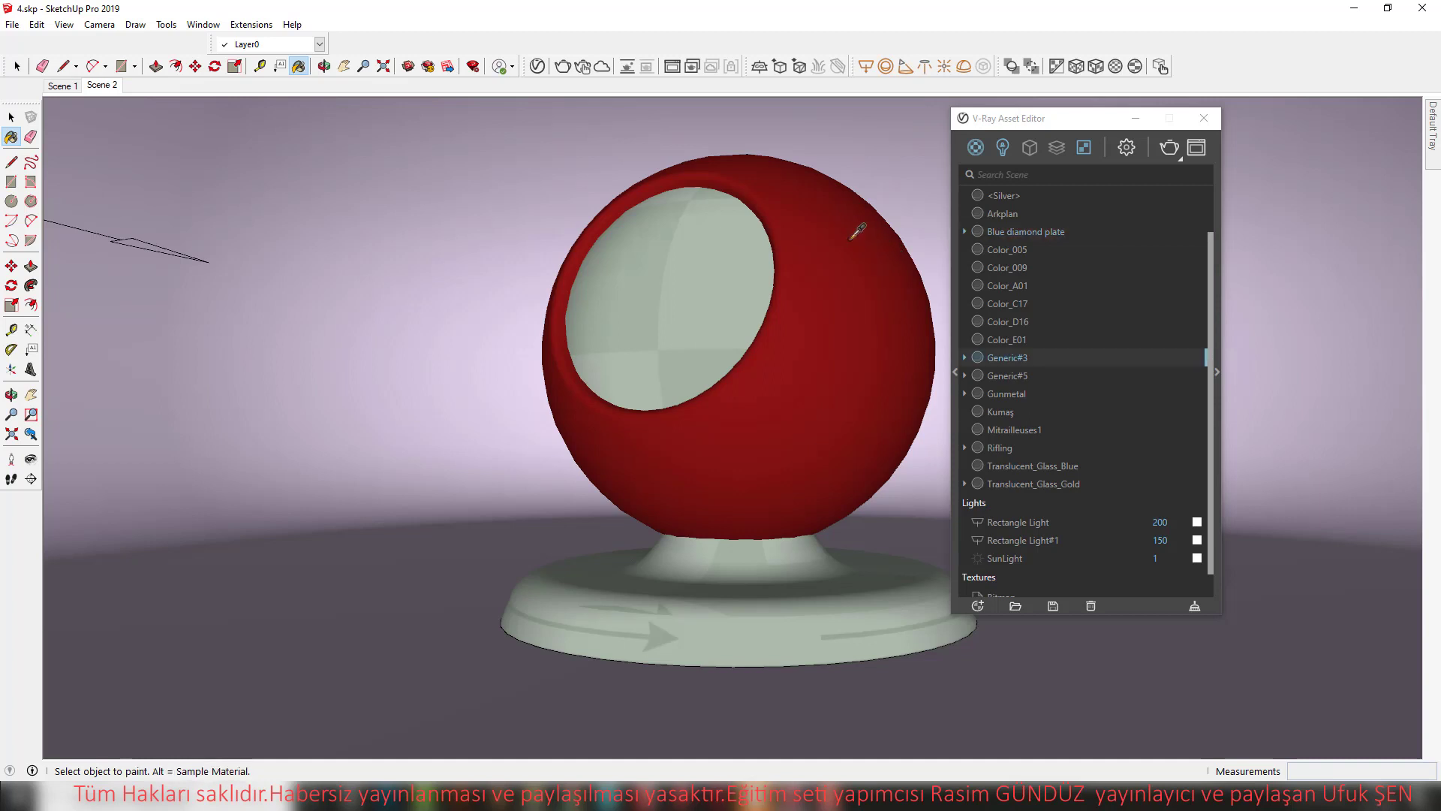
Rename the Generic#3 material to 'kırmızı kumaş'
{"action": "right_click", "coordinate": [1033, 359]}
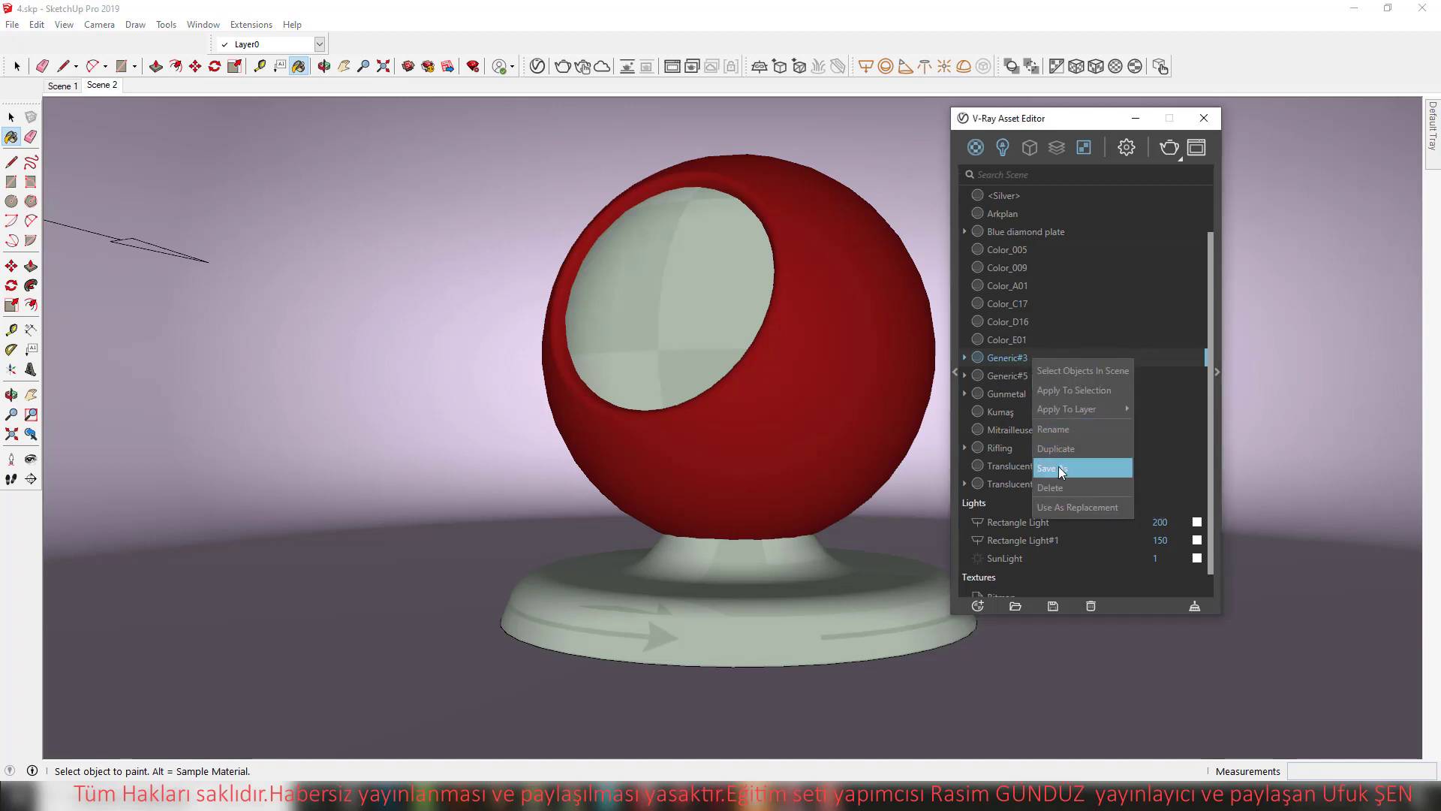
{"action": "left_click", "coordinate": [1066, 429]}
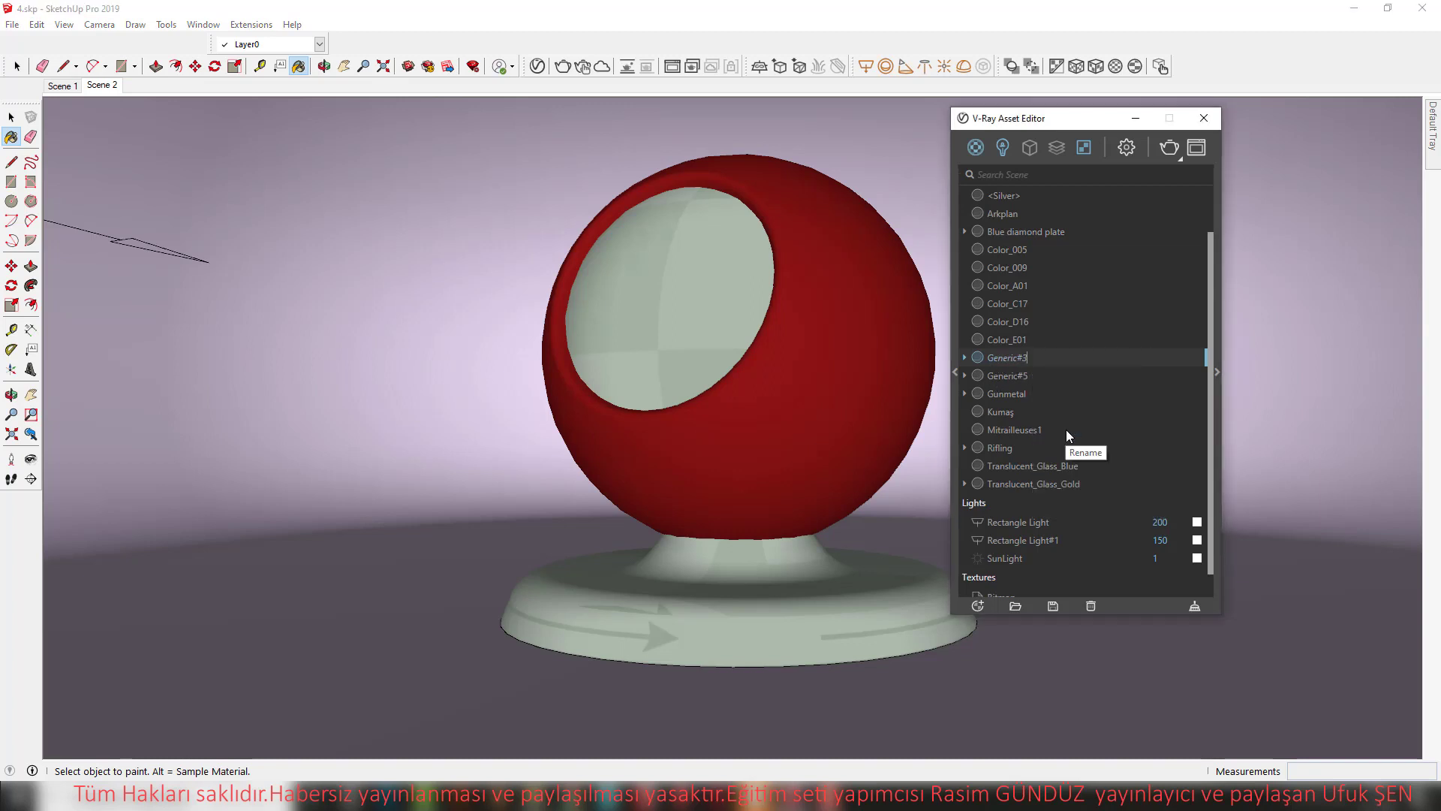
{"action": "key", "text": "BackSpace"}
{"action": "key", "text": "BackSpace"}
{"action": "key", "text": "BackSpace"}
{"action": "key", "text": "BackSpace"}
{"action": "key", "text": "BackSpace"}
{"action": "key", "text": "BackSpace"}
{"action": "key", "text": "BackSpace"}
{"action": "type", "text": "kırmızı kumaş"}
{"action": "key", "text": "Return"}
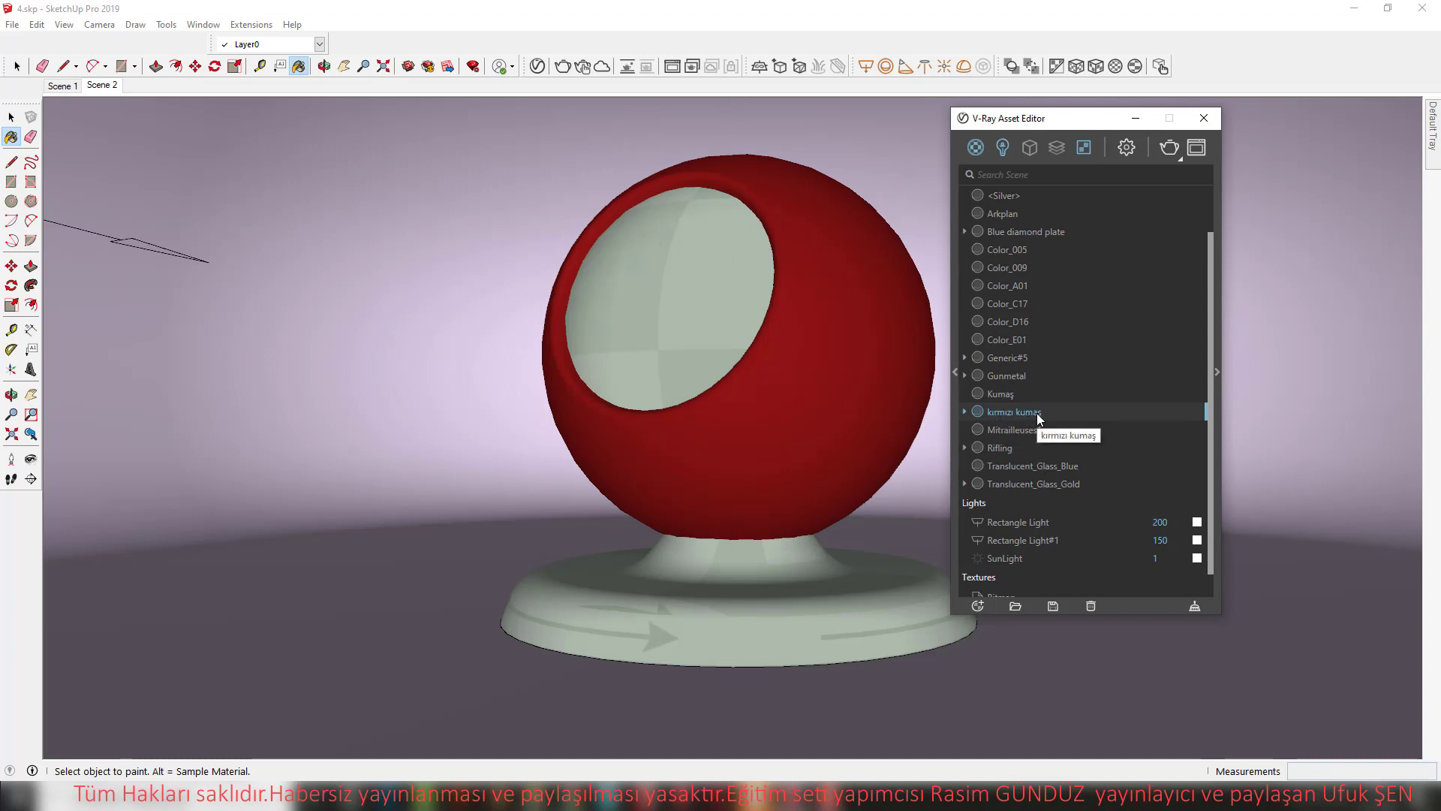
Select the sphere through kırmızı kumaş and apply the grey Generic#5 material to it
{"action": "right_click", "coordinate": [1038, 413]}
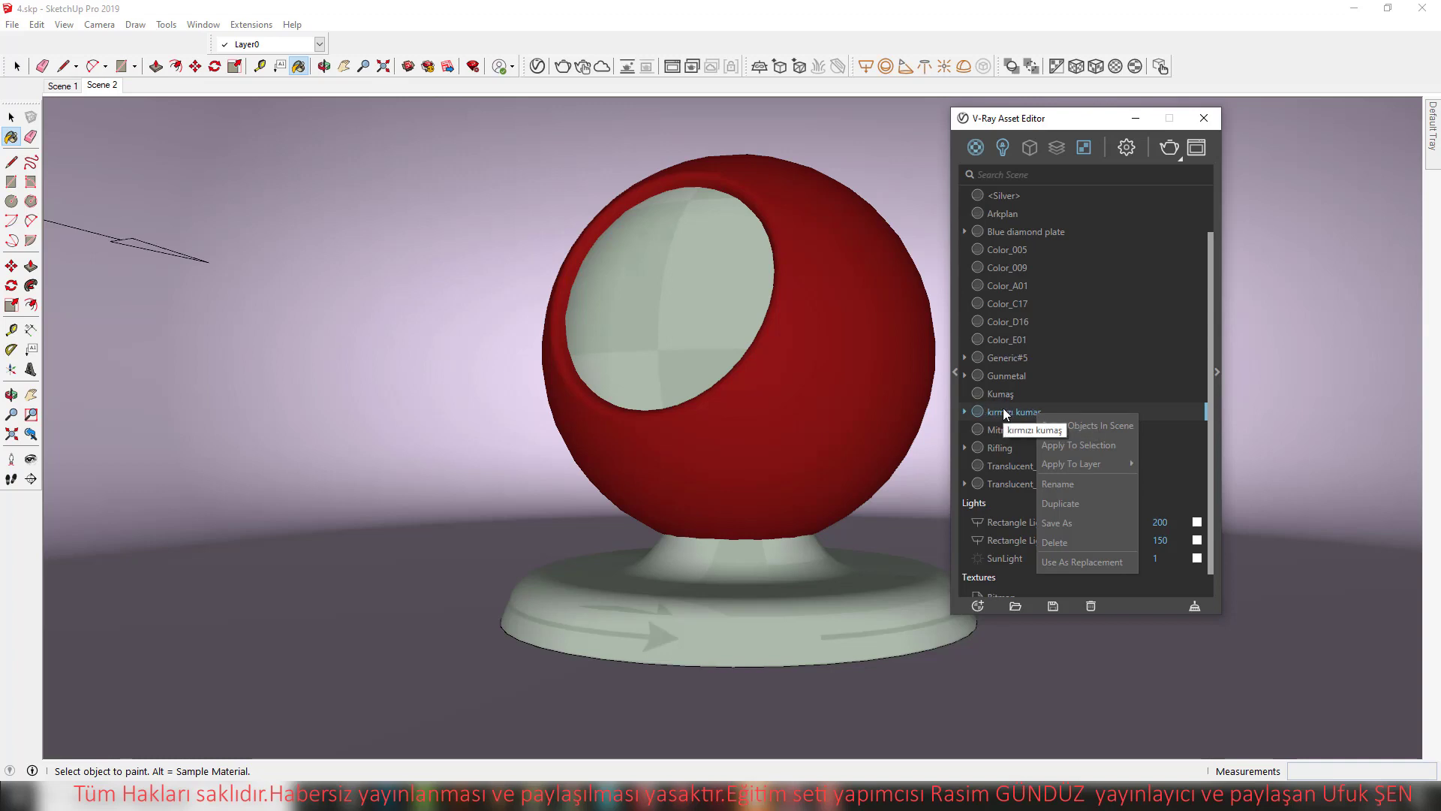
{"action": "left_click", "coordinate": [1062, 429]}
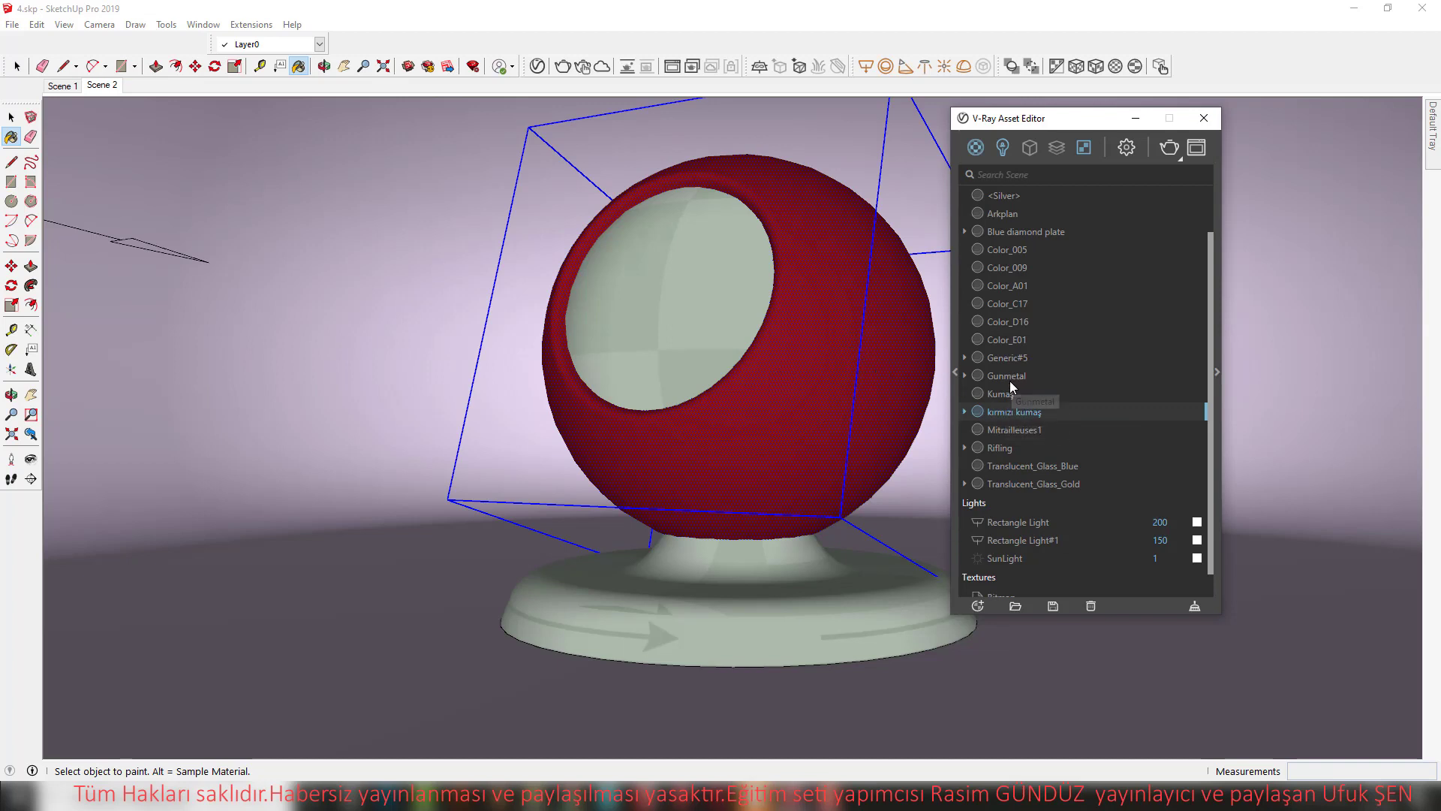
{"action": "left_click", "coordinate": [999, 396]}
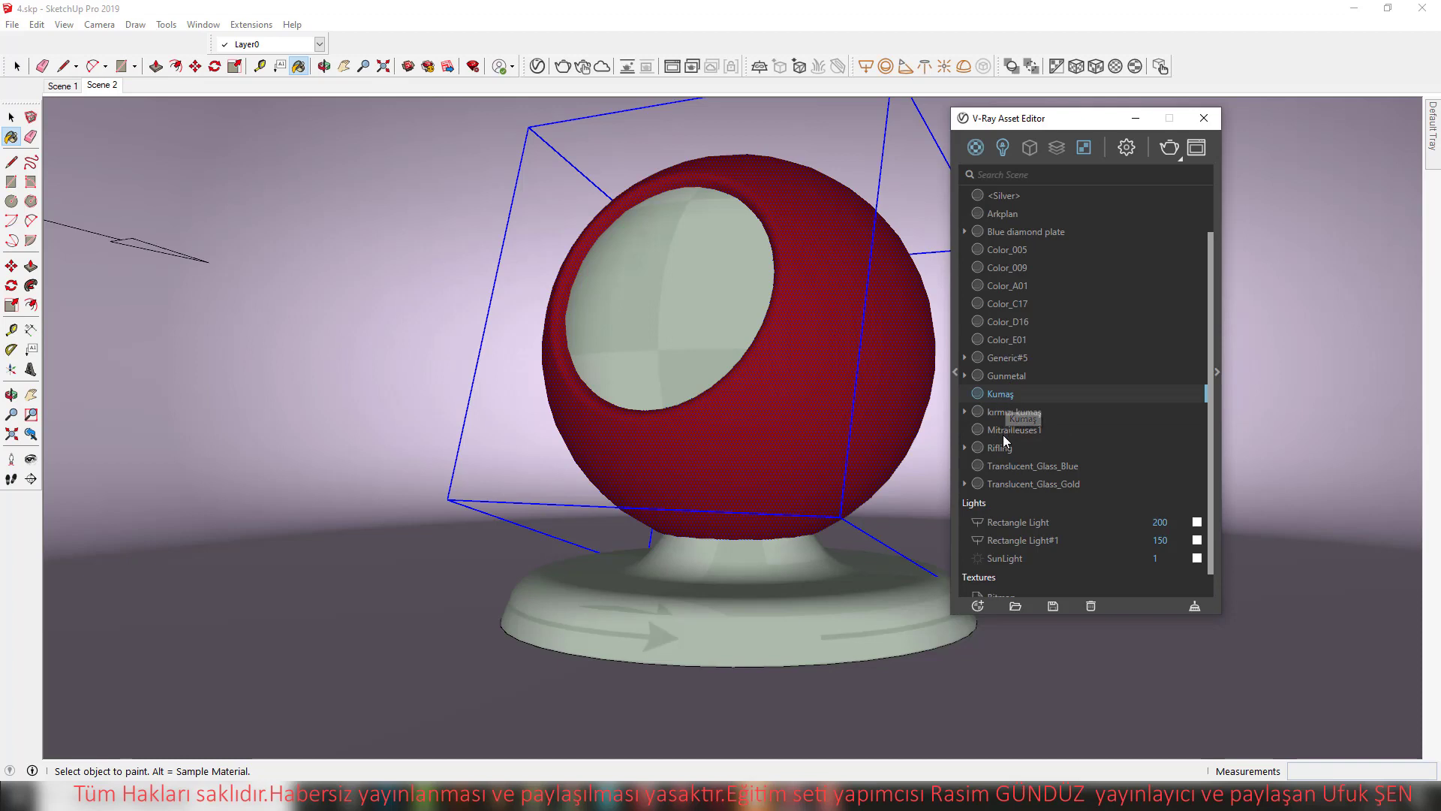
{"action": "right_click", "coordinate": [1010, 360]}
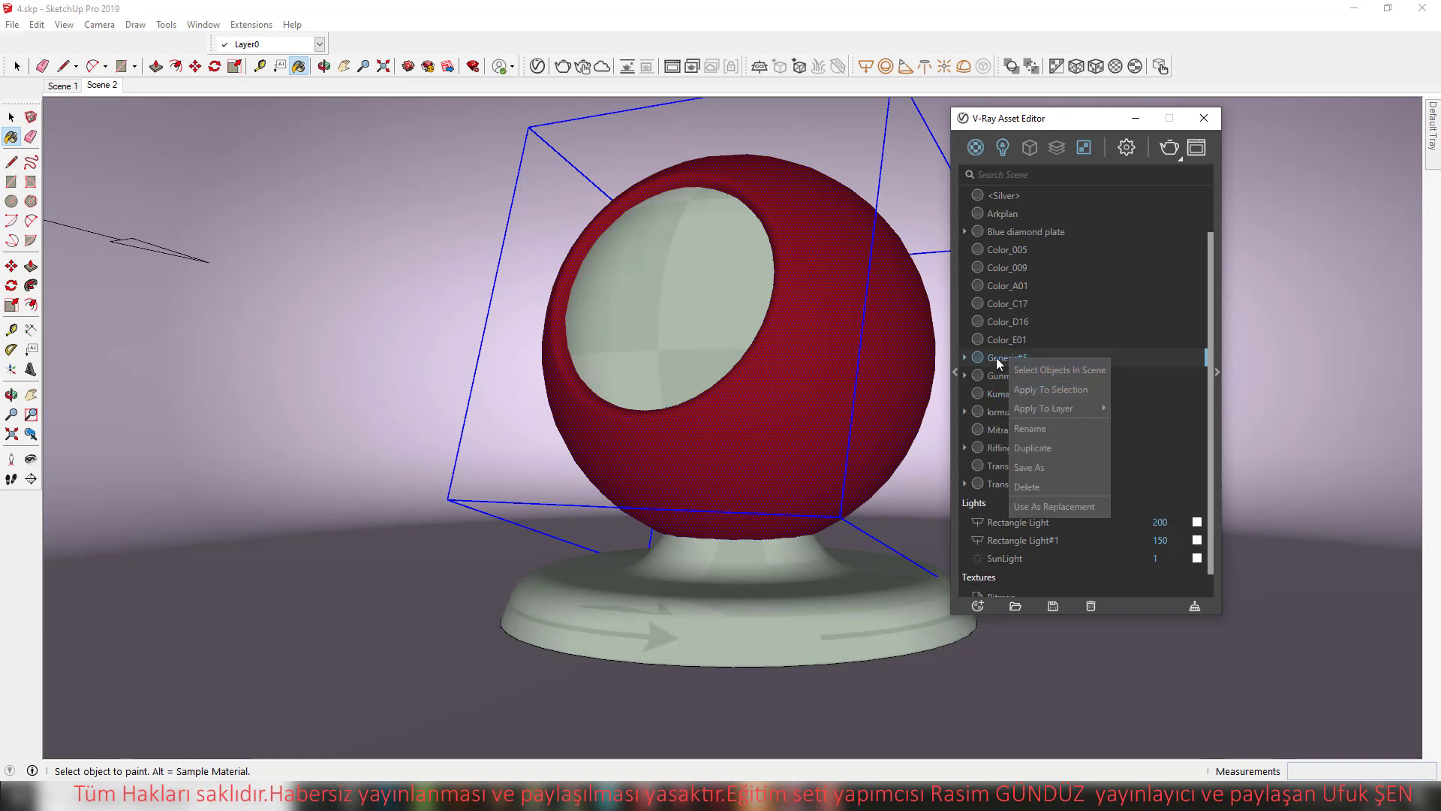
{"action": "right_click", "coordinate": [997, 358]}
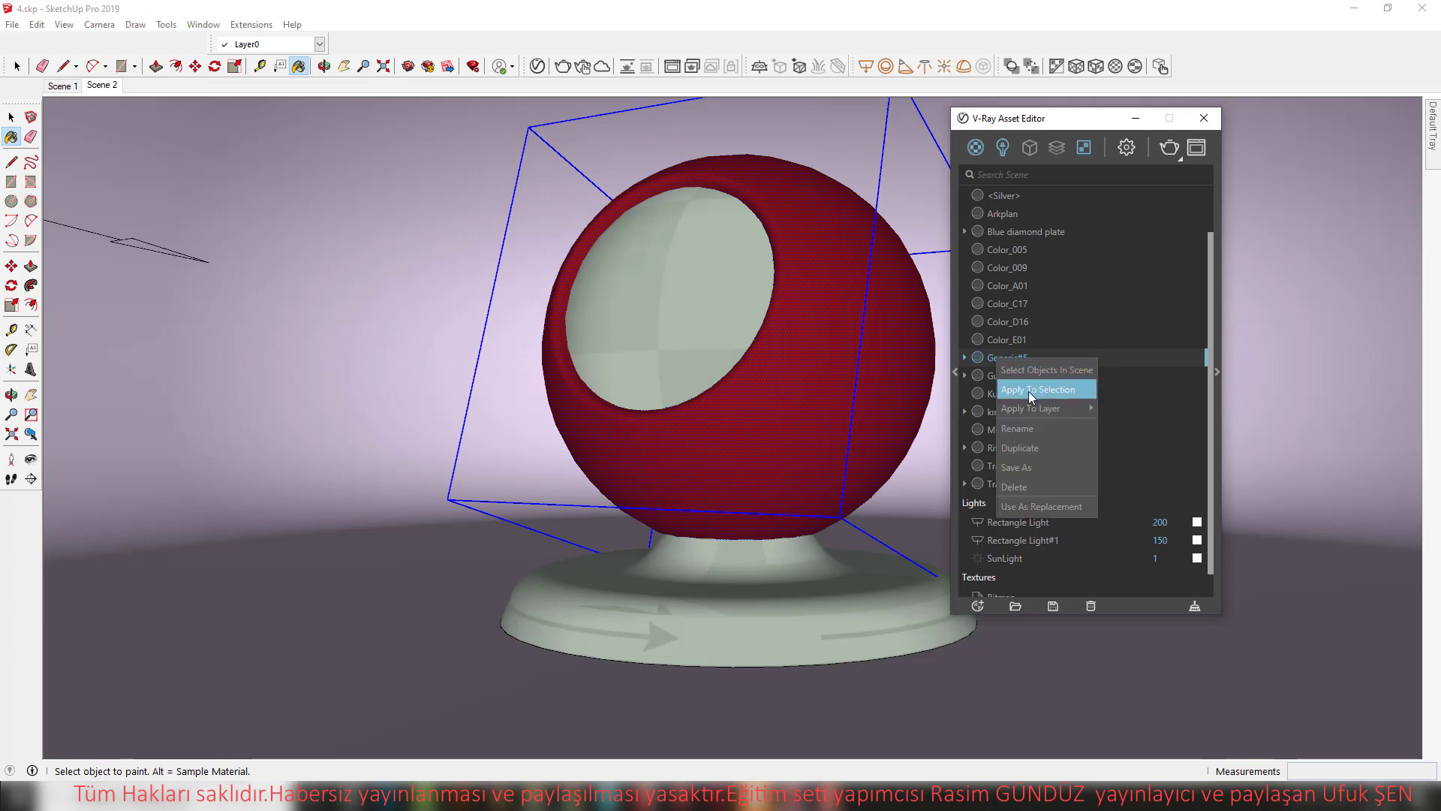
{"action": "left_click", "coordinate": [1019, 390]}
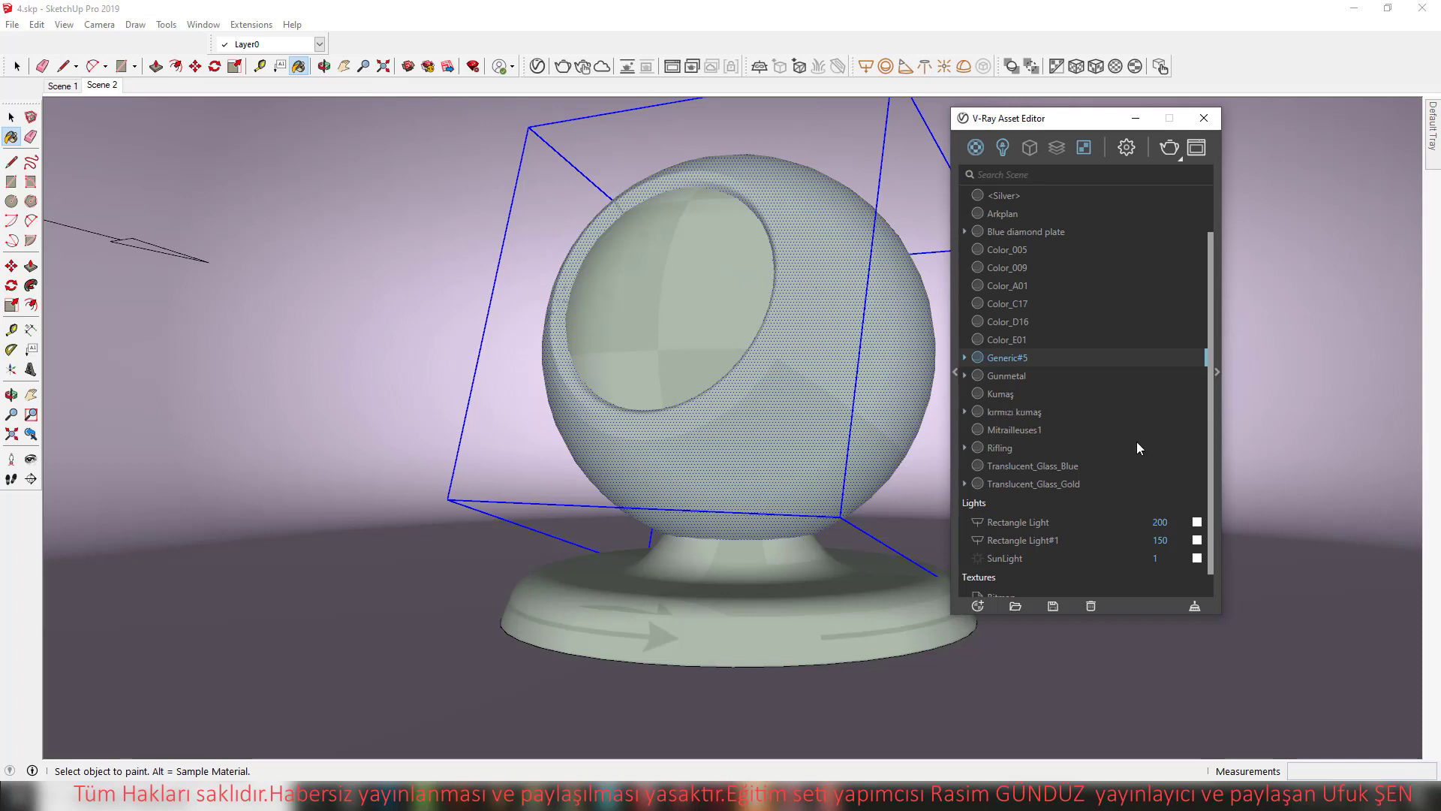
{"action": "left_click_drag", "start_coordinate": [1066, 118], "coordinate": [1036, 118]}
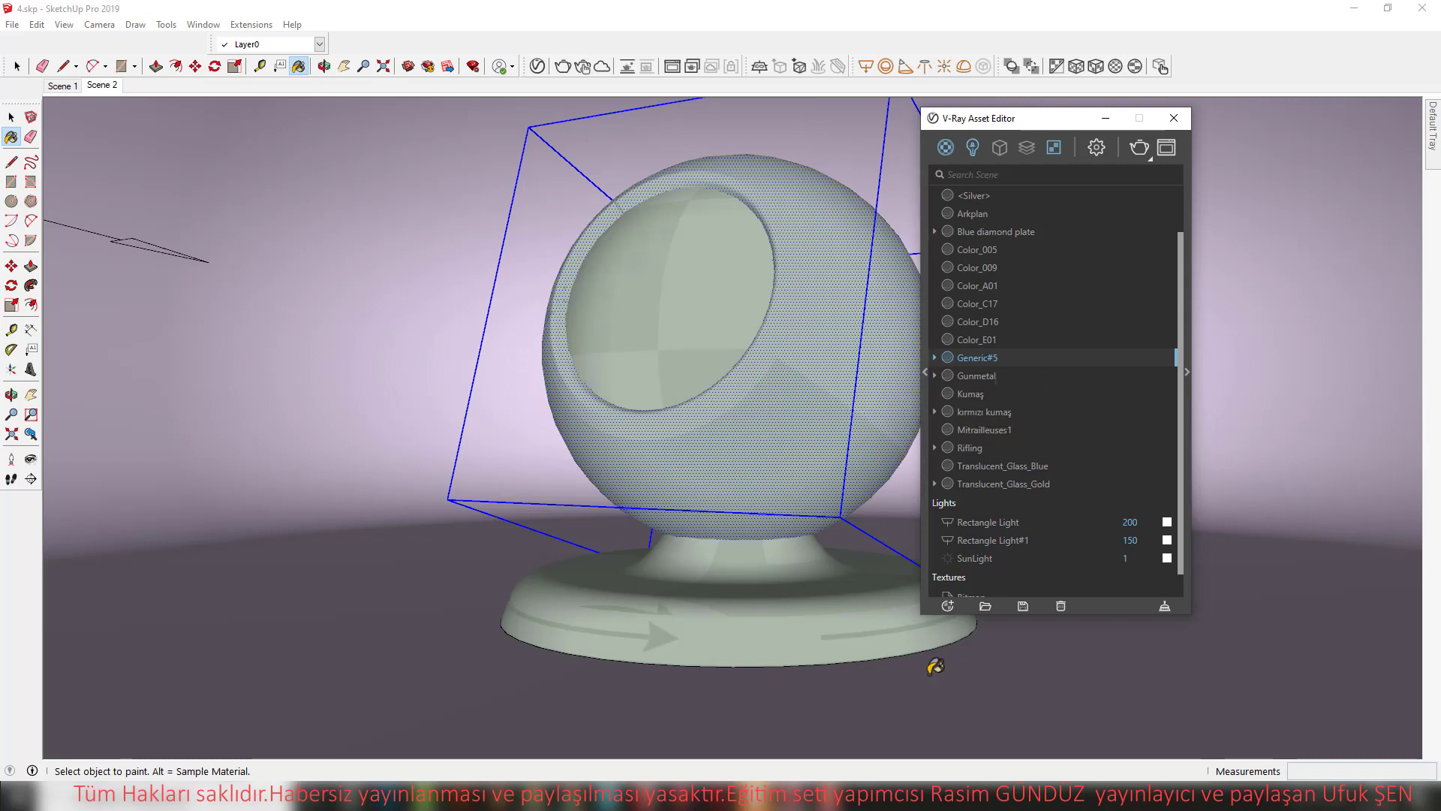
Filter the Asset Editor to Materials and show Generic#5's preview and settings panel
{"action": "left_click", "coordinate": [946, 608]}
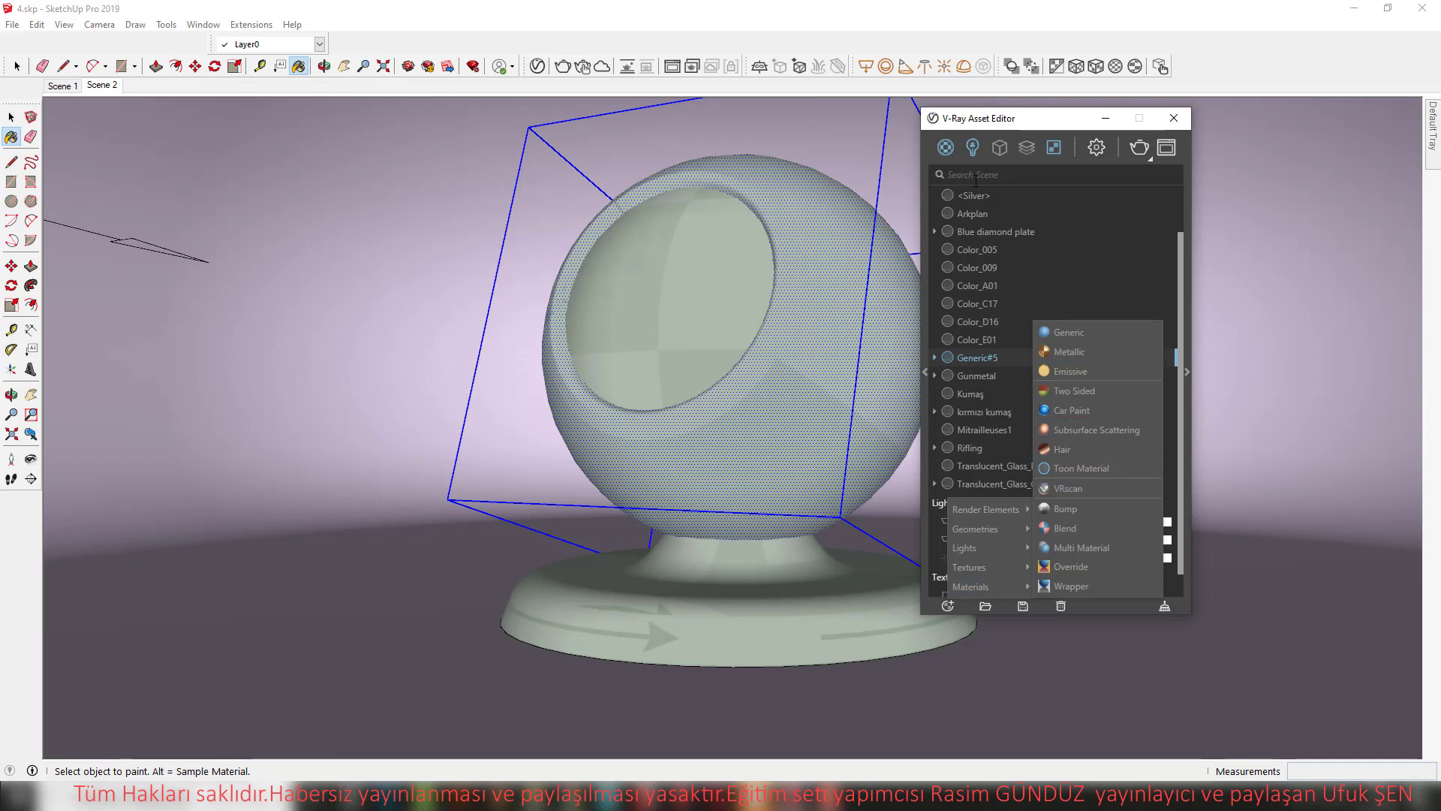
{"action": "mouse_move", "coordinate": [988, 509]}
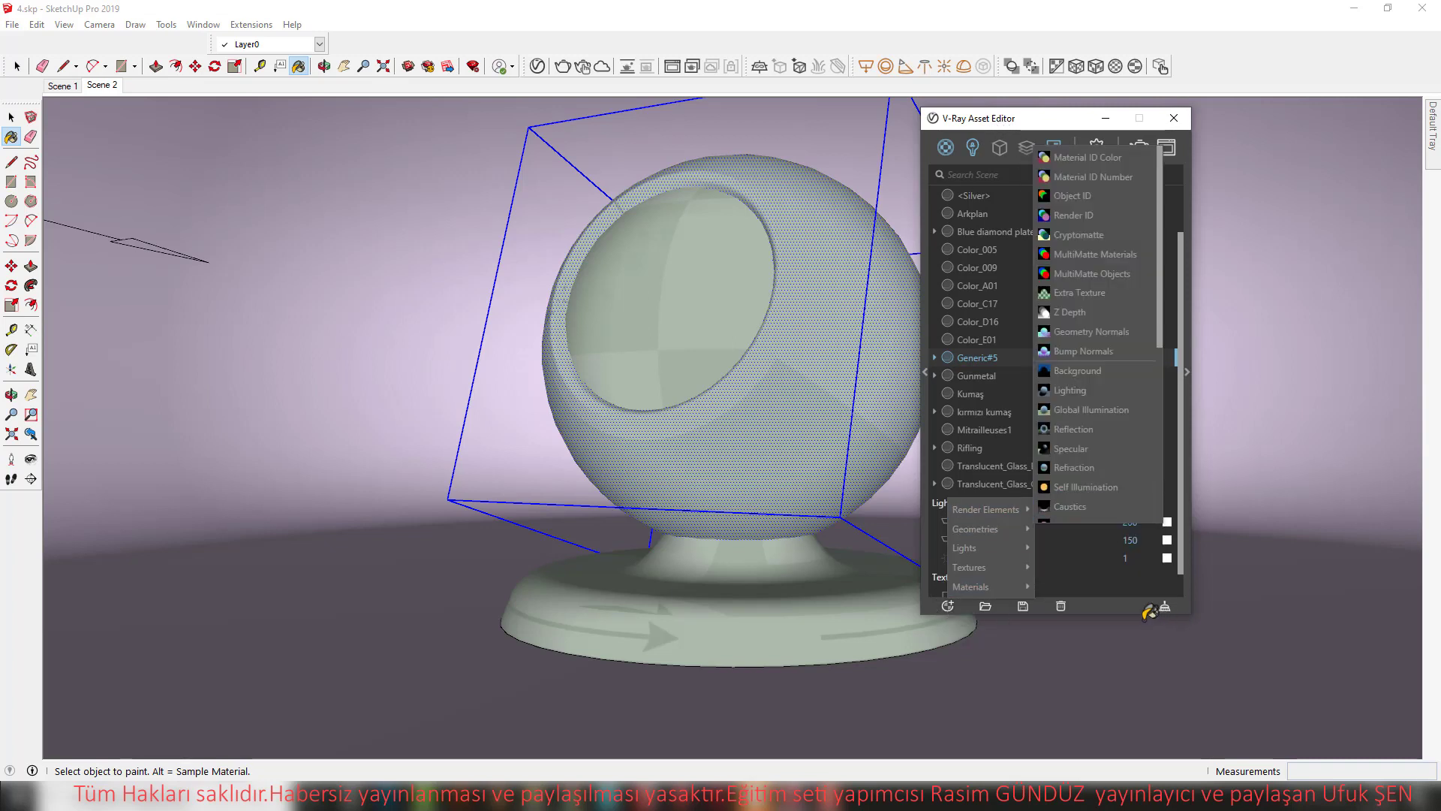
{"action": "left_click", "coordinate": [1134, 611]}
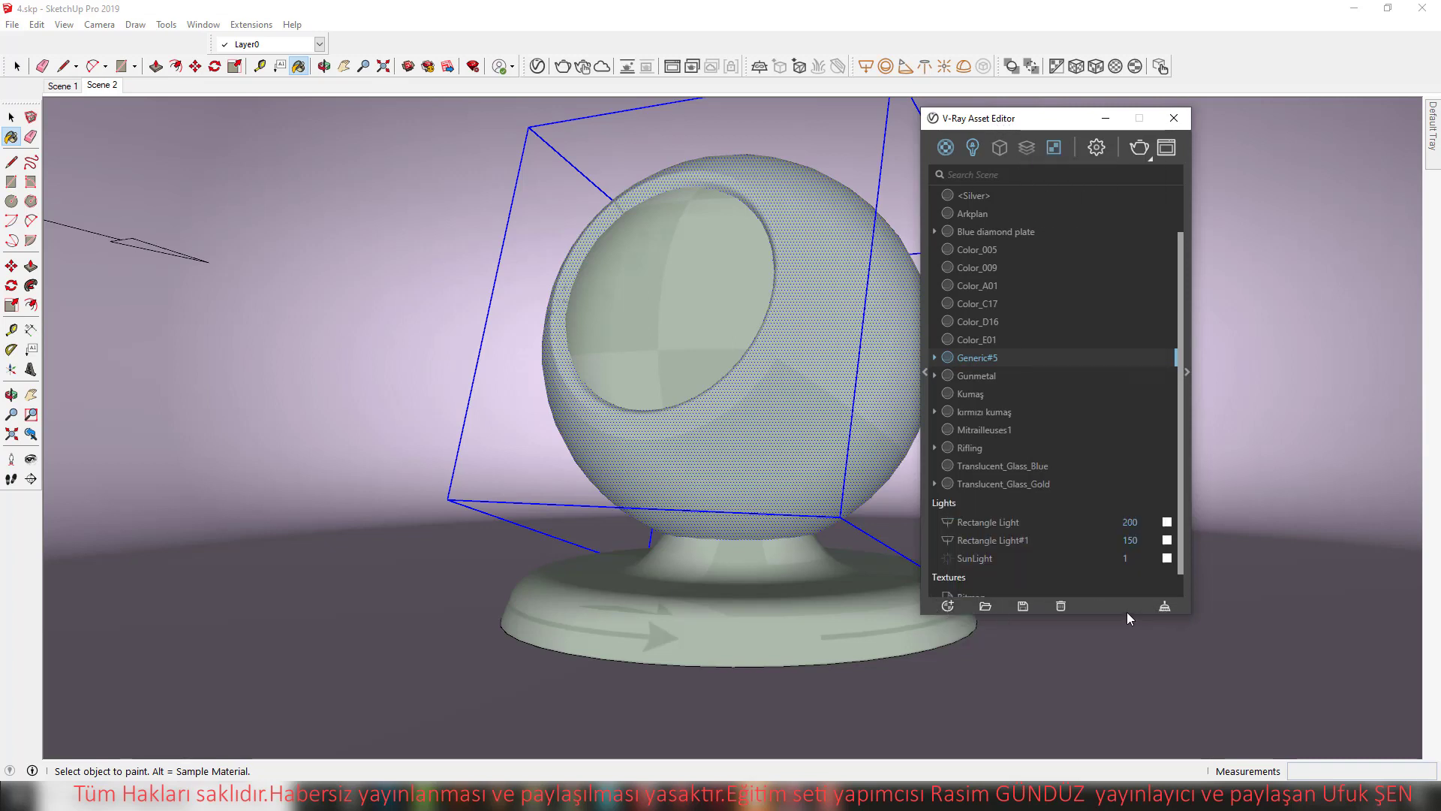
{"action": "left_click", "coordinate": [947, 149]}
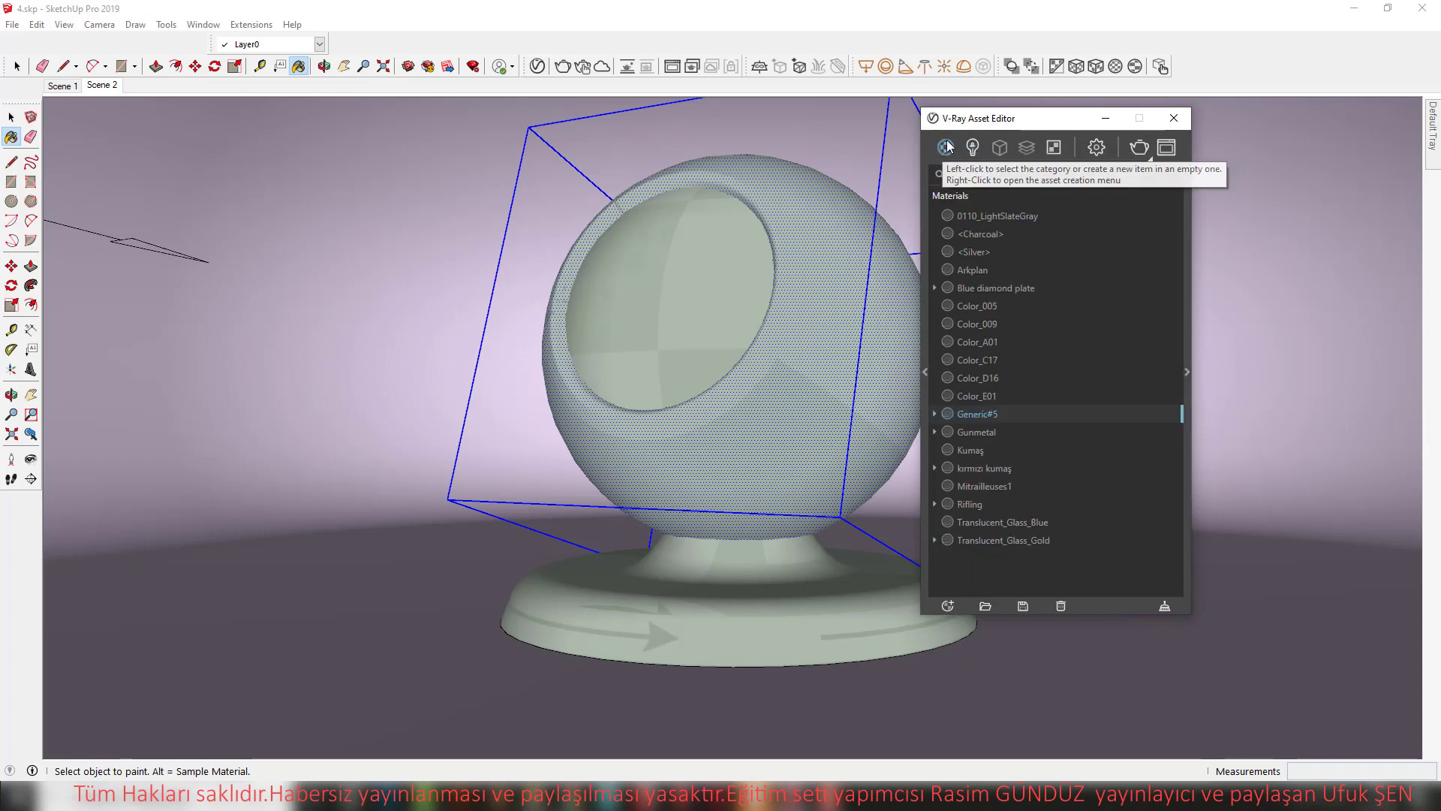
{"action": "right_click", "coordinate": [946, 150]}
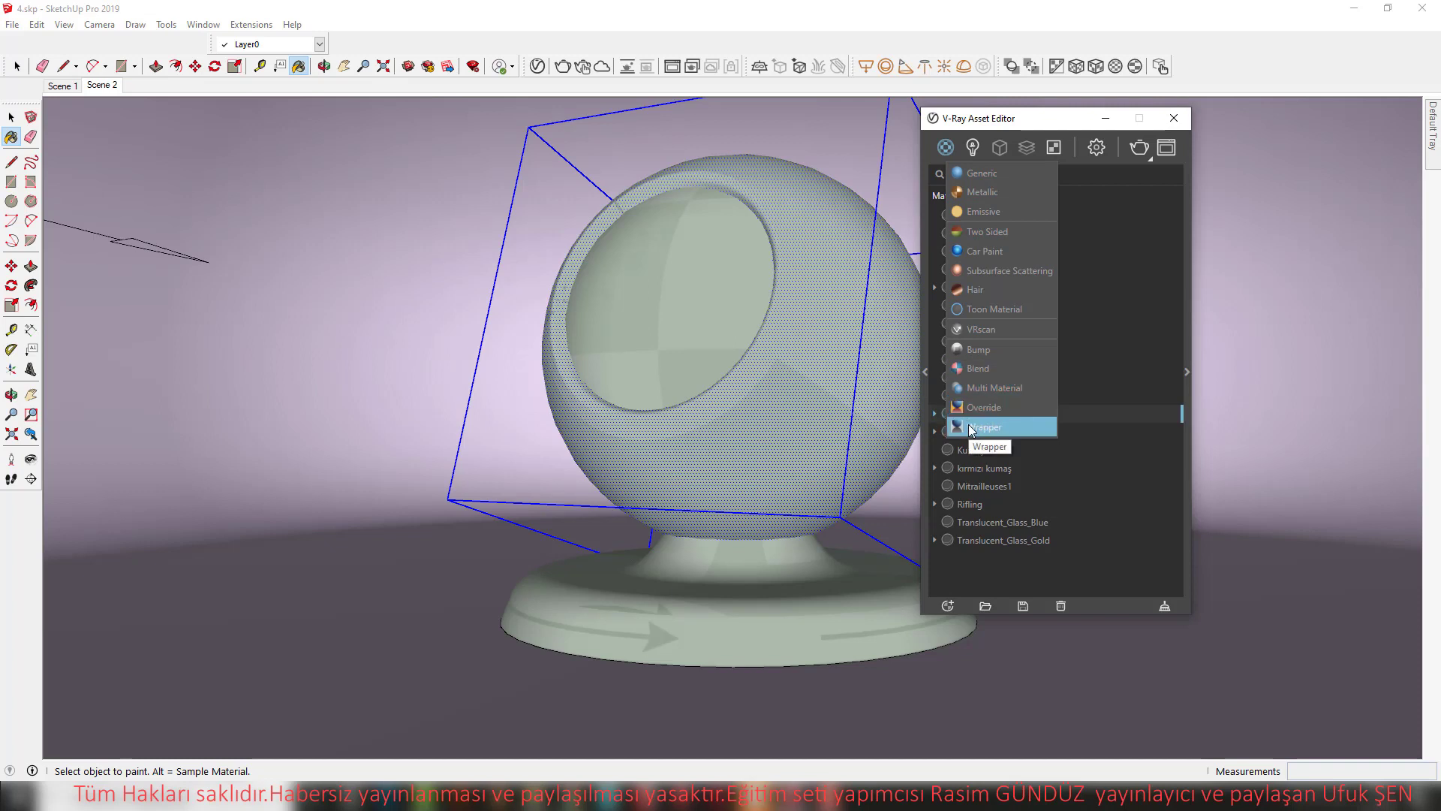
{"action": "left_click", "coordinate": [1186, 372]}
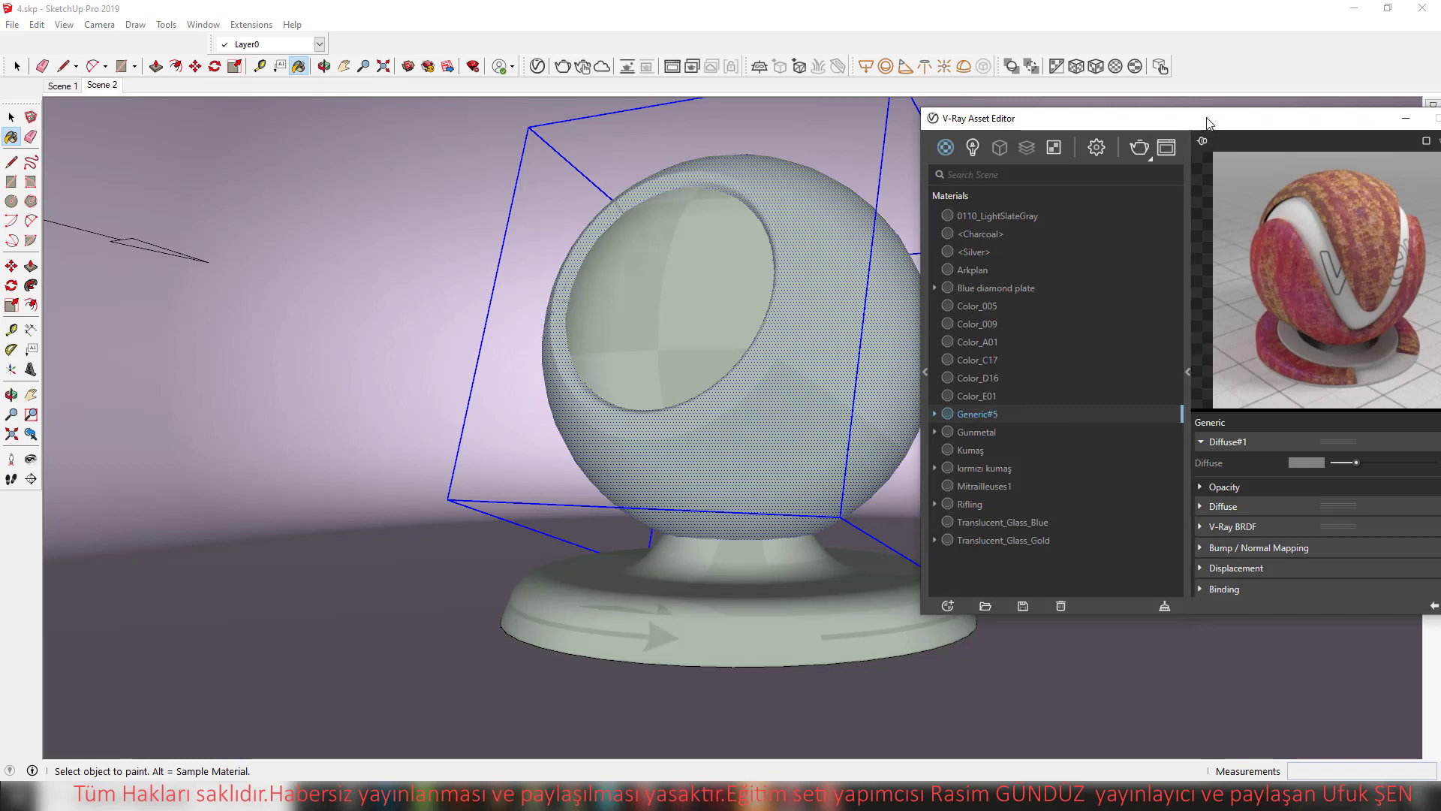
{"action": "left_click_drag", "start_coordinate": [1209, 122], "coordinate": [987, 107]}
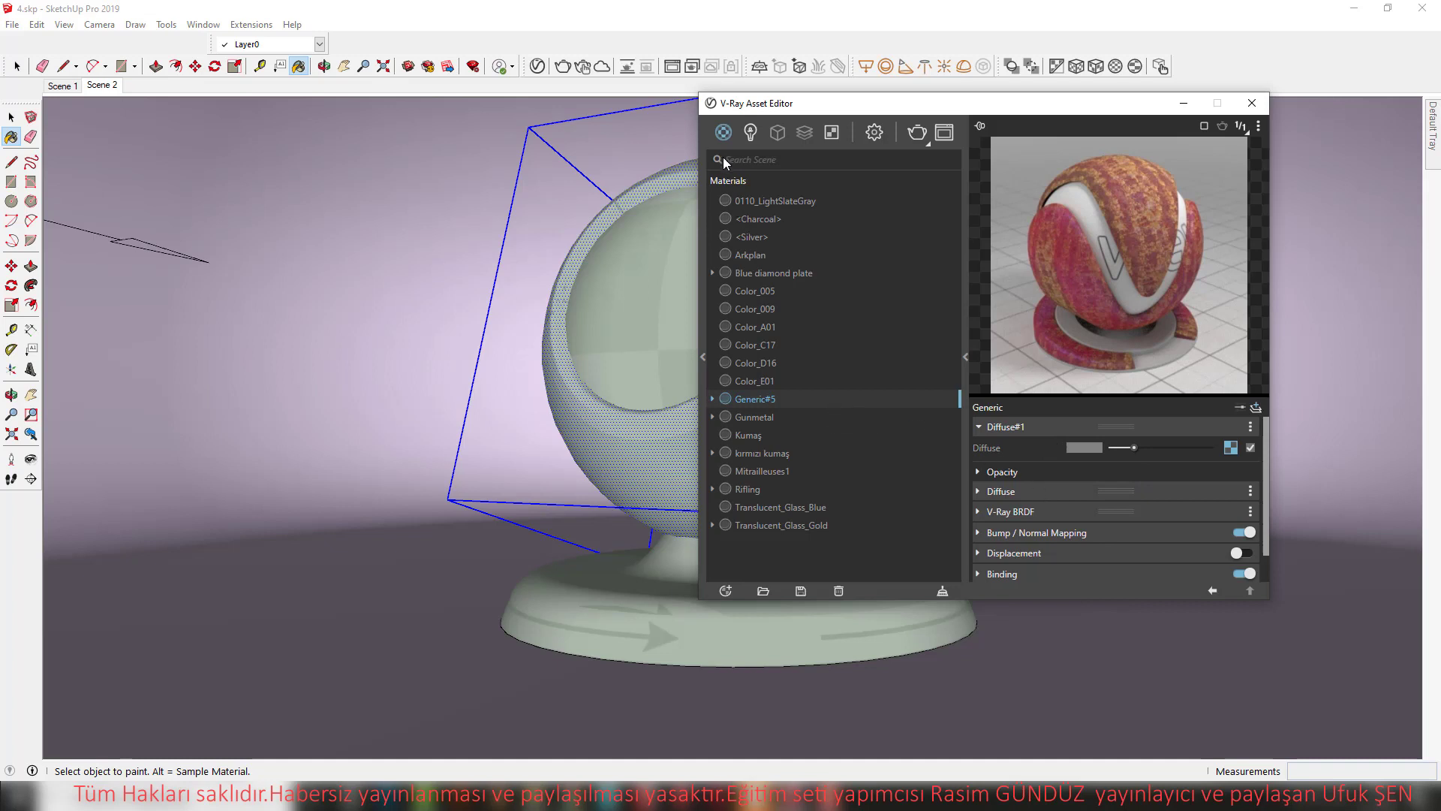
Add a new Generic V-Ray material and show its preview and Diffuse layer settings
{"action": "left_click", "coordinate": [962, 375]}
{"action": "left_click", "coordinate": [722, 132]}
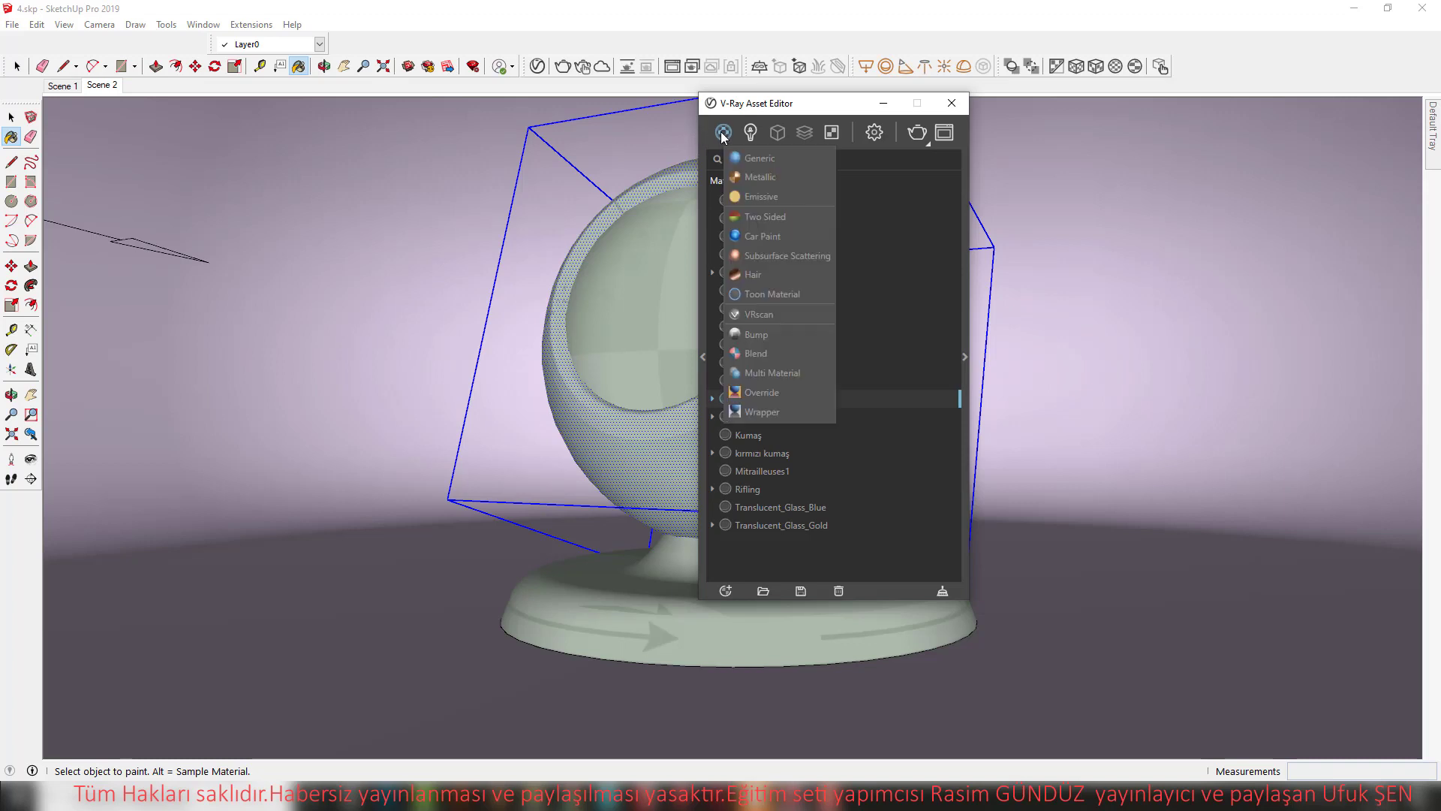
{"action": "left_click", "coordinate": [741, 160]}
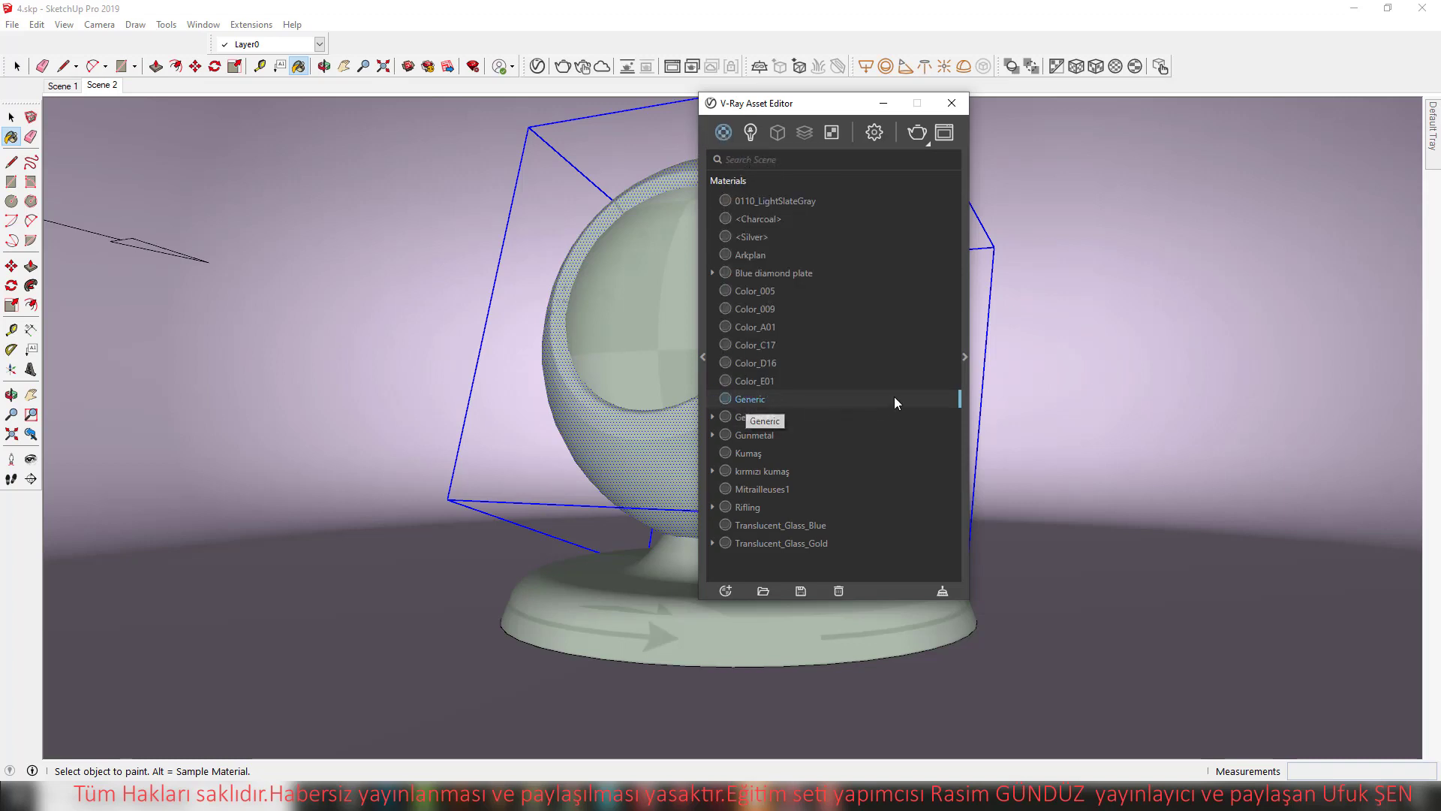
{"action": "left_click", "coordinate": [966, 358]}
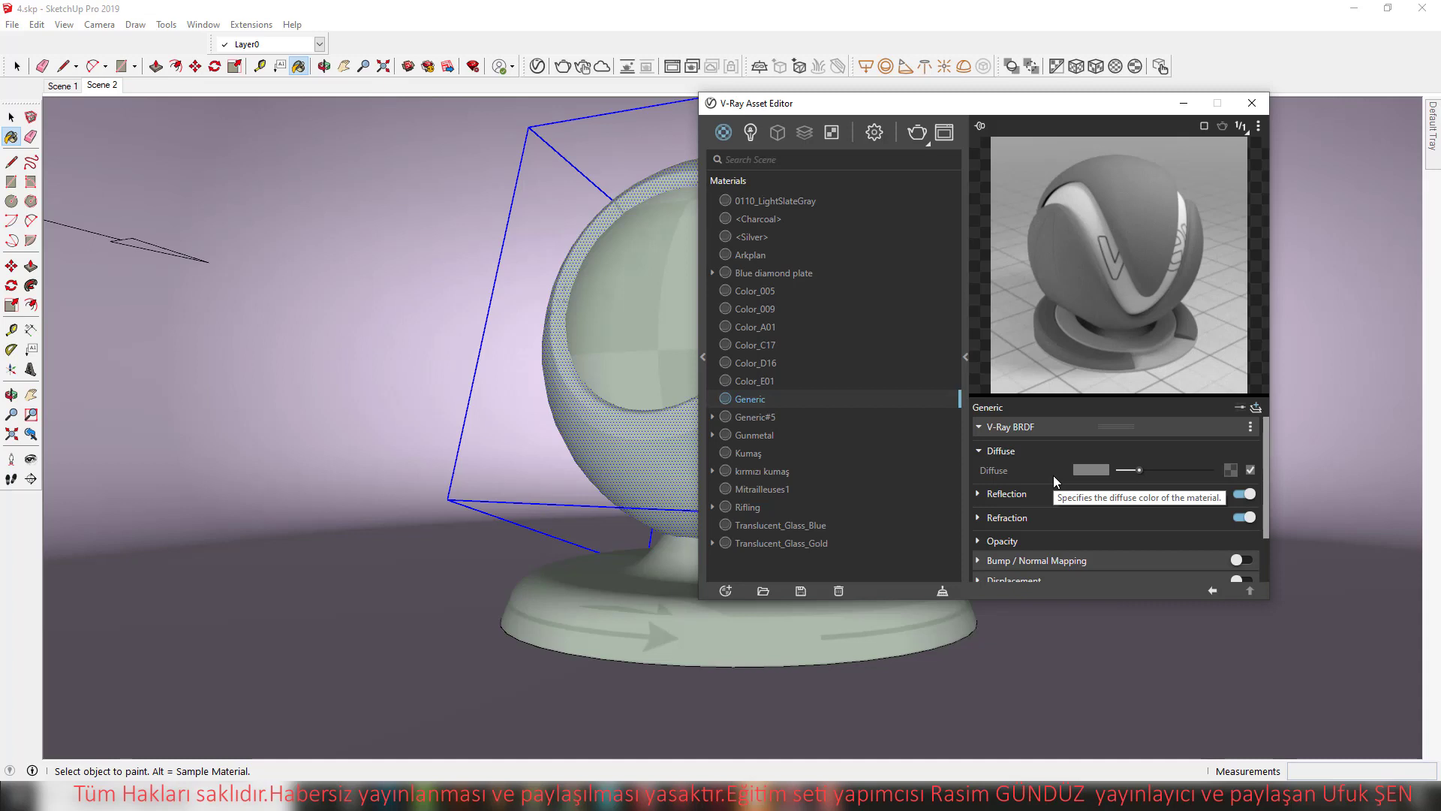
{"action": "left_click", "coordinate": [1257, 408]}
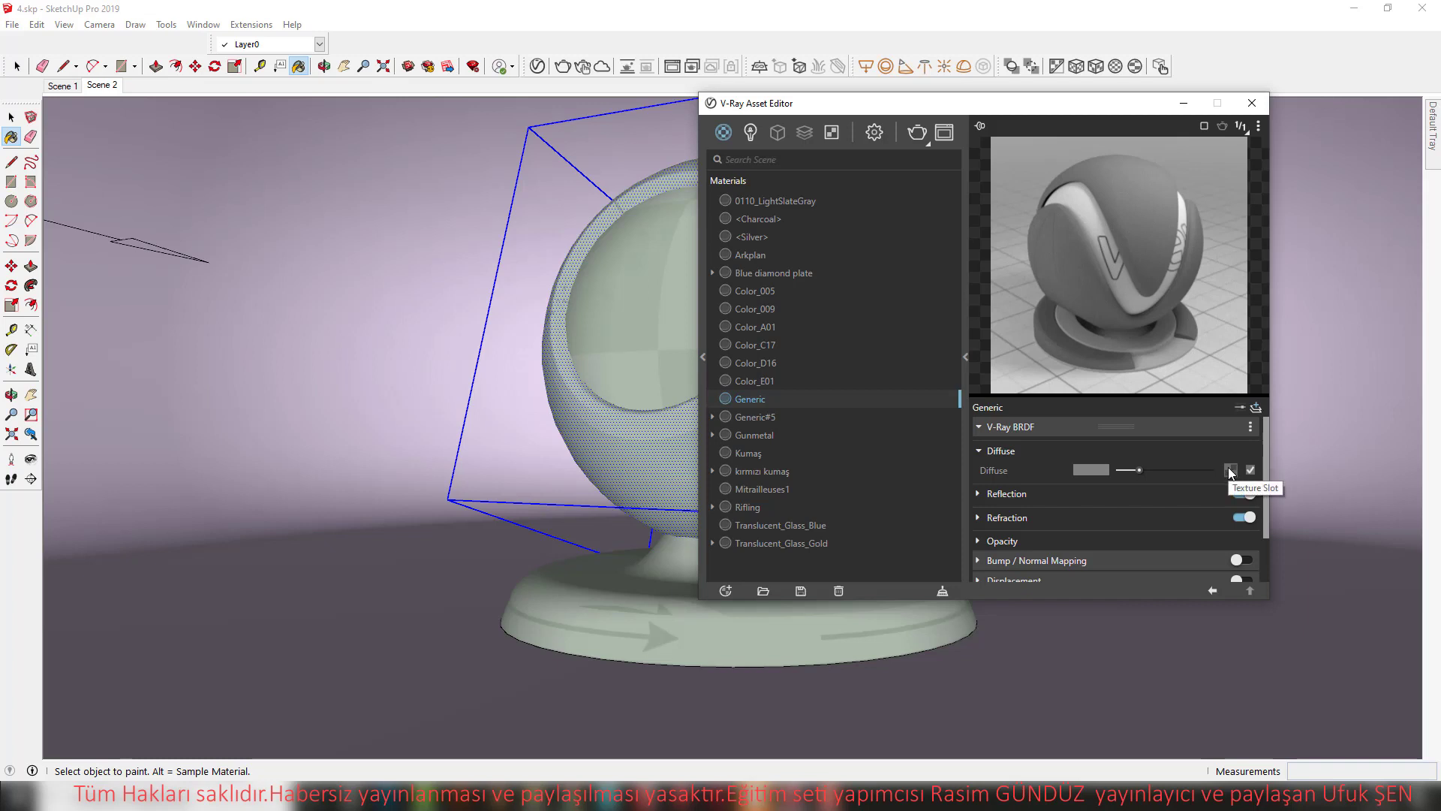
Assign a Color texture to the Generic material's Diffuse slot
{"action": "left_click", "coordinate": [1231, 470]}
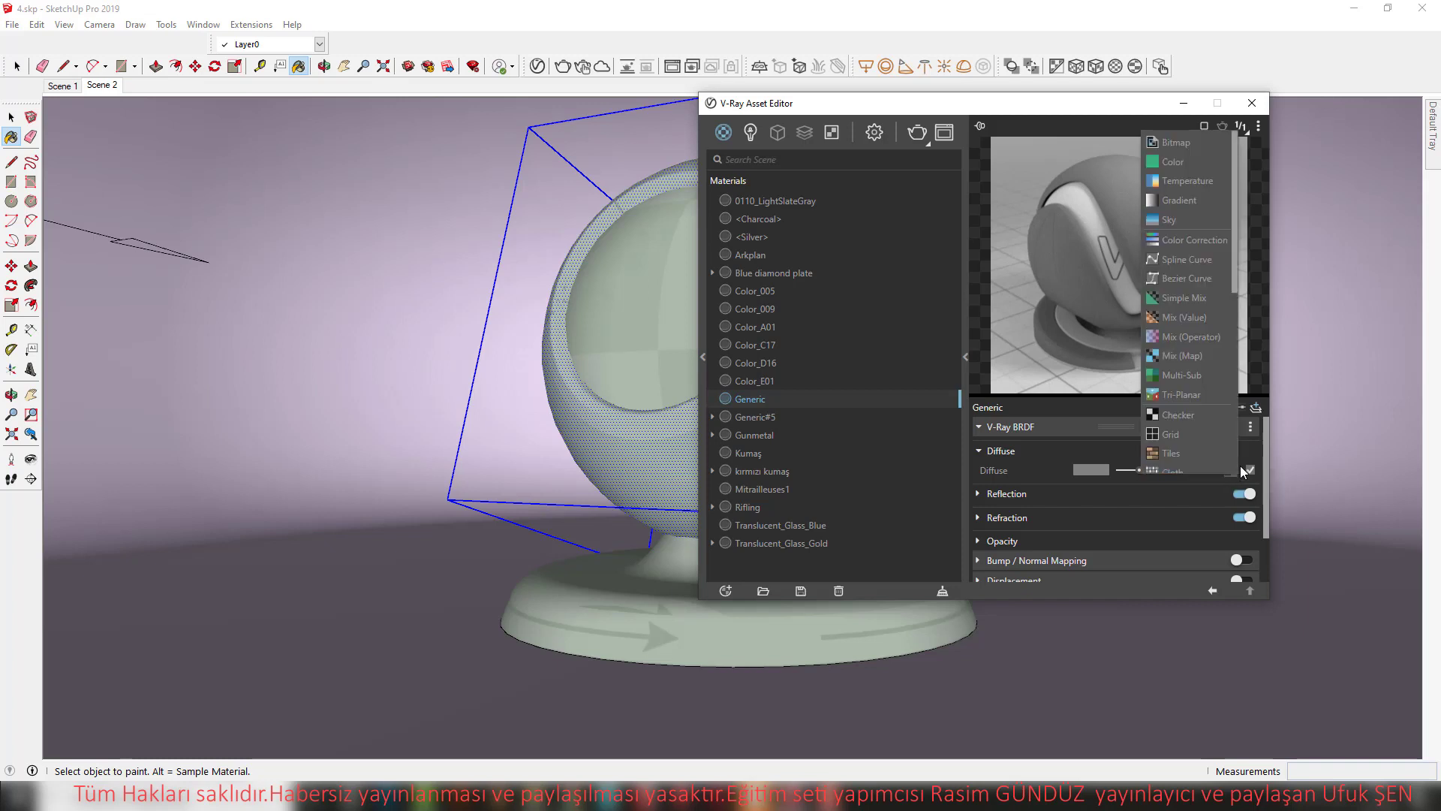
{"action": "left_click", "coordinate": [1249, 496]}
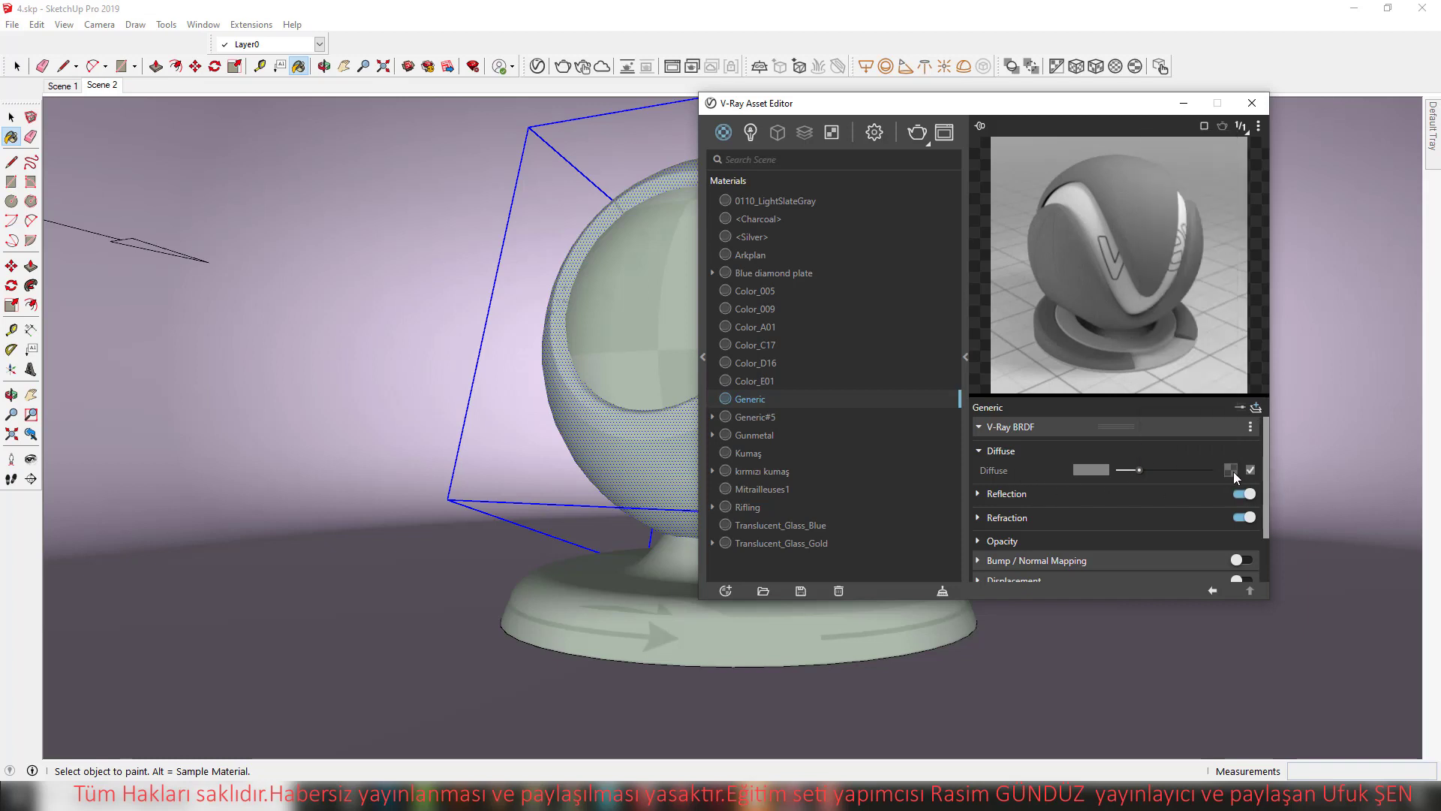
{"action": "left_click", "coordinate": [1232, 471]}
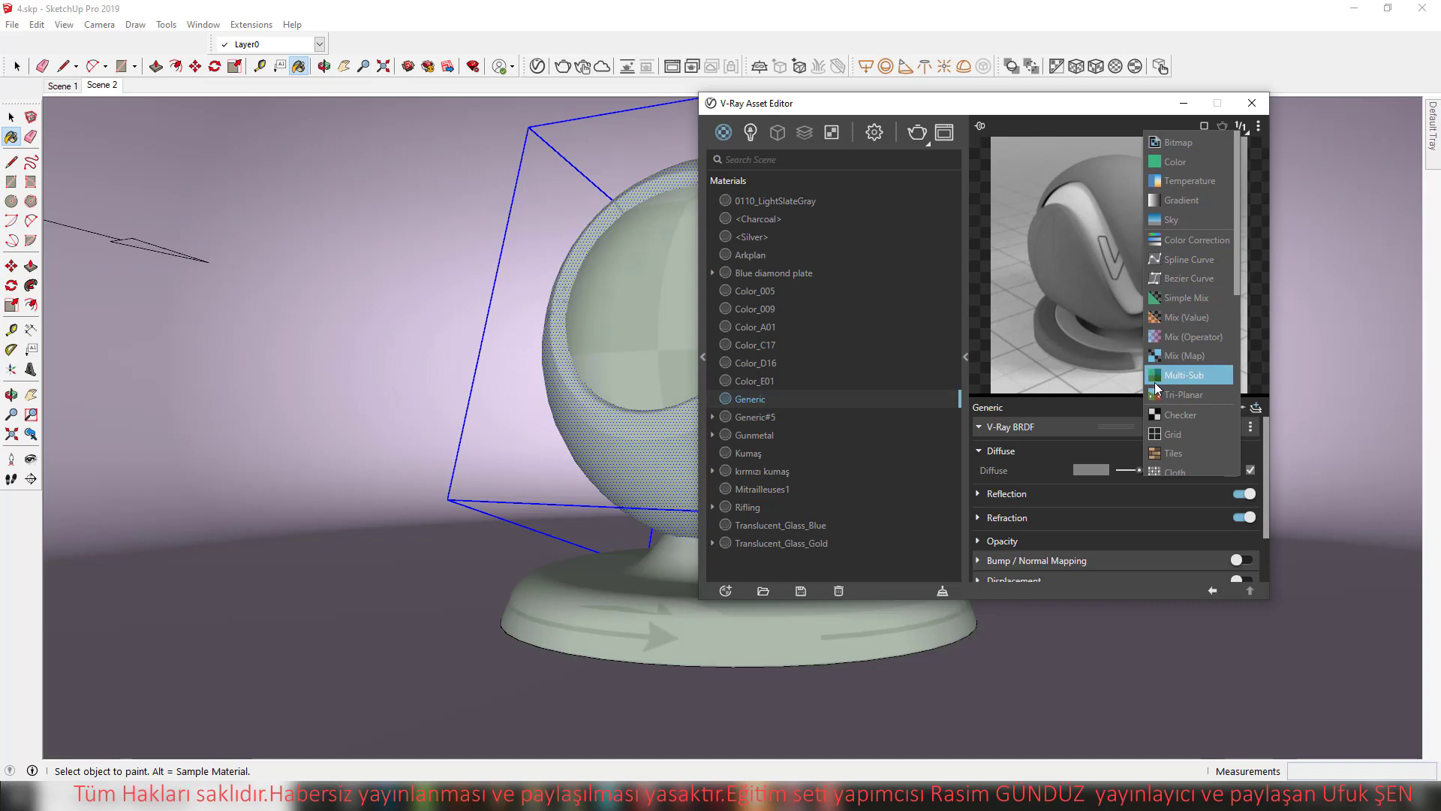
{"action": "scroll", "coordinate": [1160, 389], "scroll_direction": "down", "scroll_amount": 3}
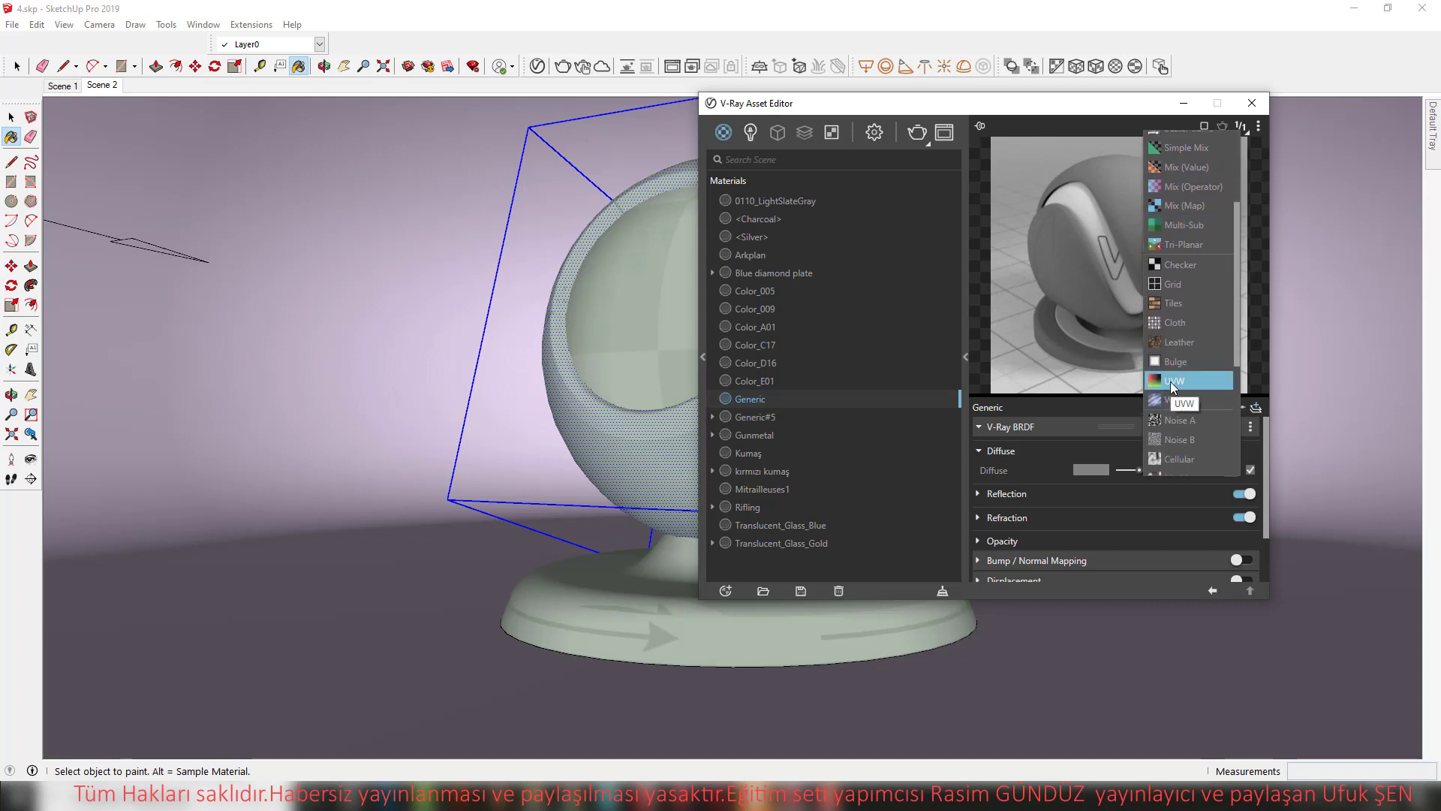
{"action": "scroll", "coordinate": [1159, 302], "scroll_direction": "up", "scroll_amount": 1}
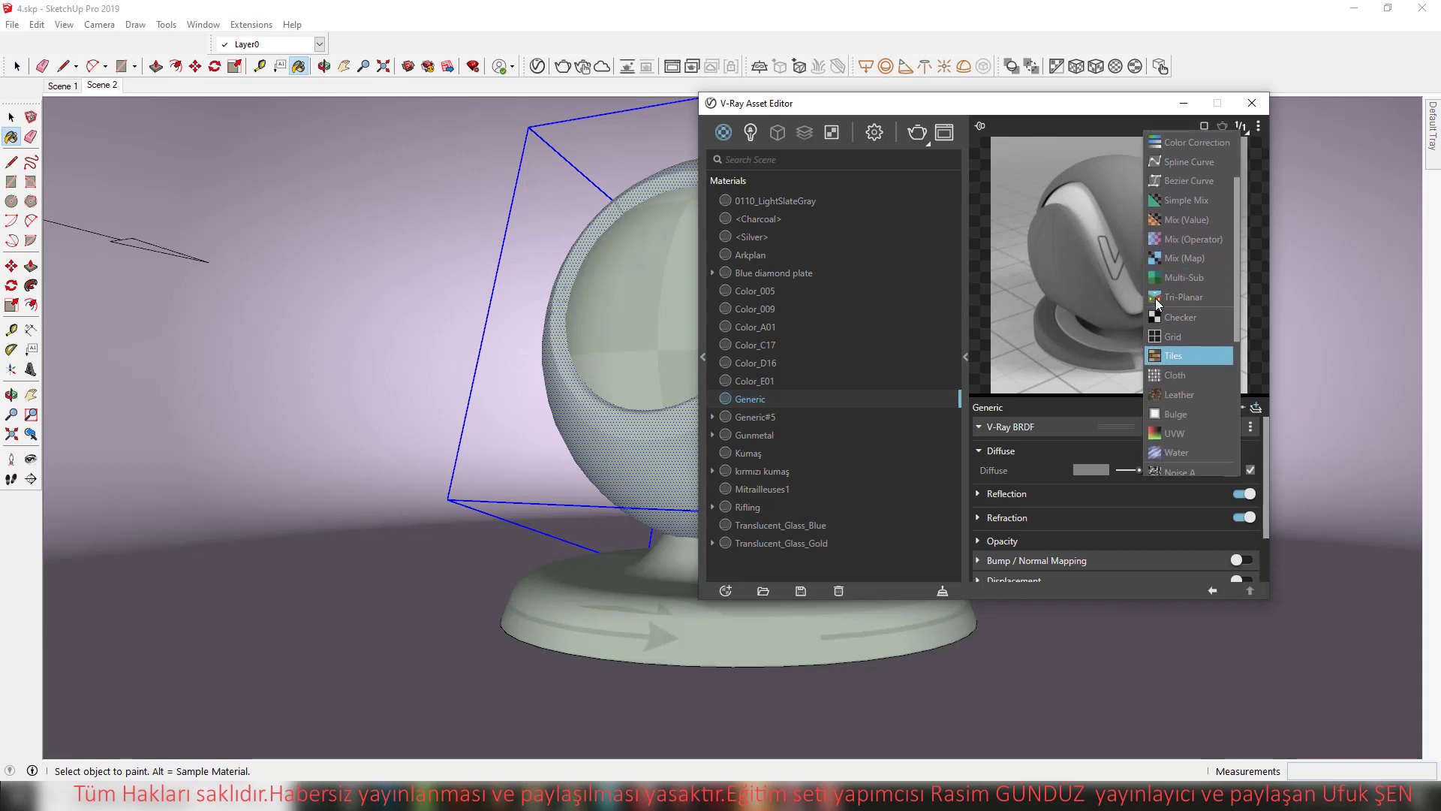
{"action": "scroll", "coordinate": [1159, 301], "scroll_direction": "up", "scroll_amount": 2}
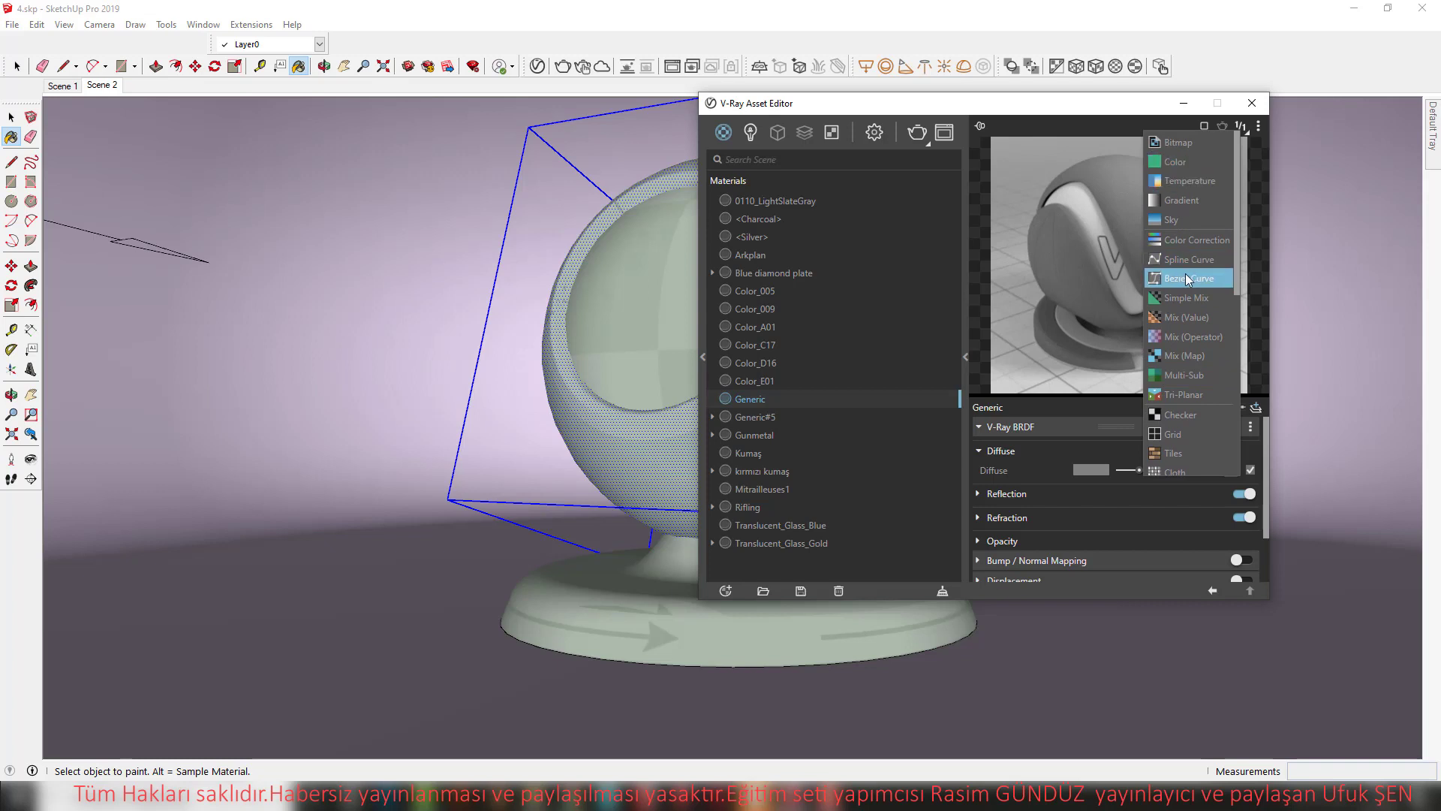
{"action": "left_click", "coordinate": [1193, 162]}
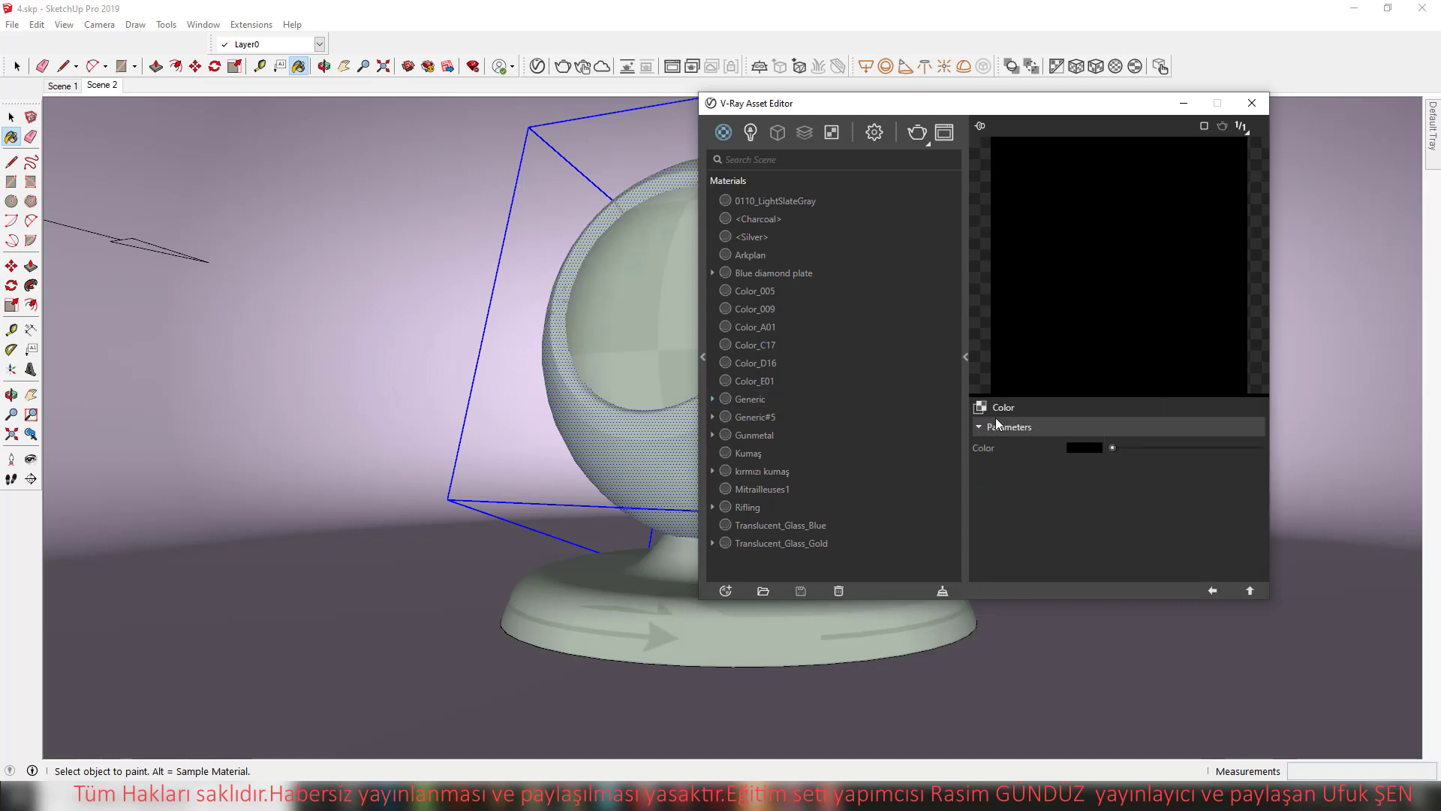
Set the diffuse Color texture to red and return to the Generic material's settings
{"action": "left_click_drag", "start_coordinate": [1114, 448], "coordinate": [1223, 448]}
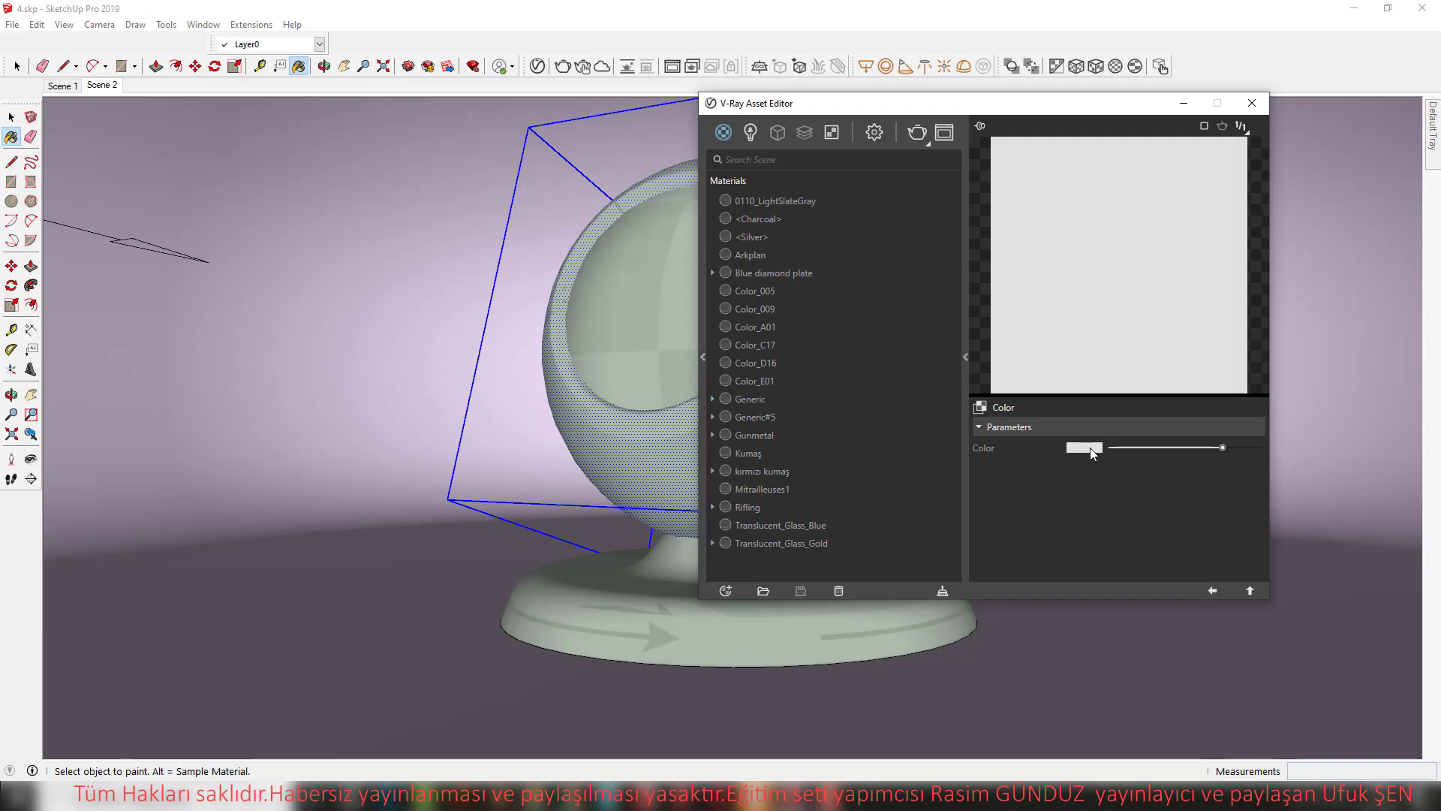
{"action": "left_click", "coordinate": [1089, 448]}
{"action": "left_click", "coordinate": [630, 326]}
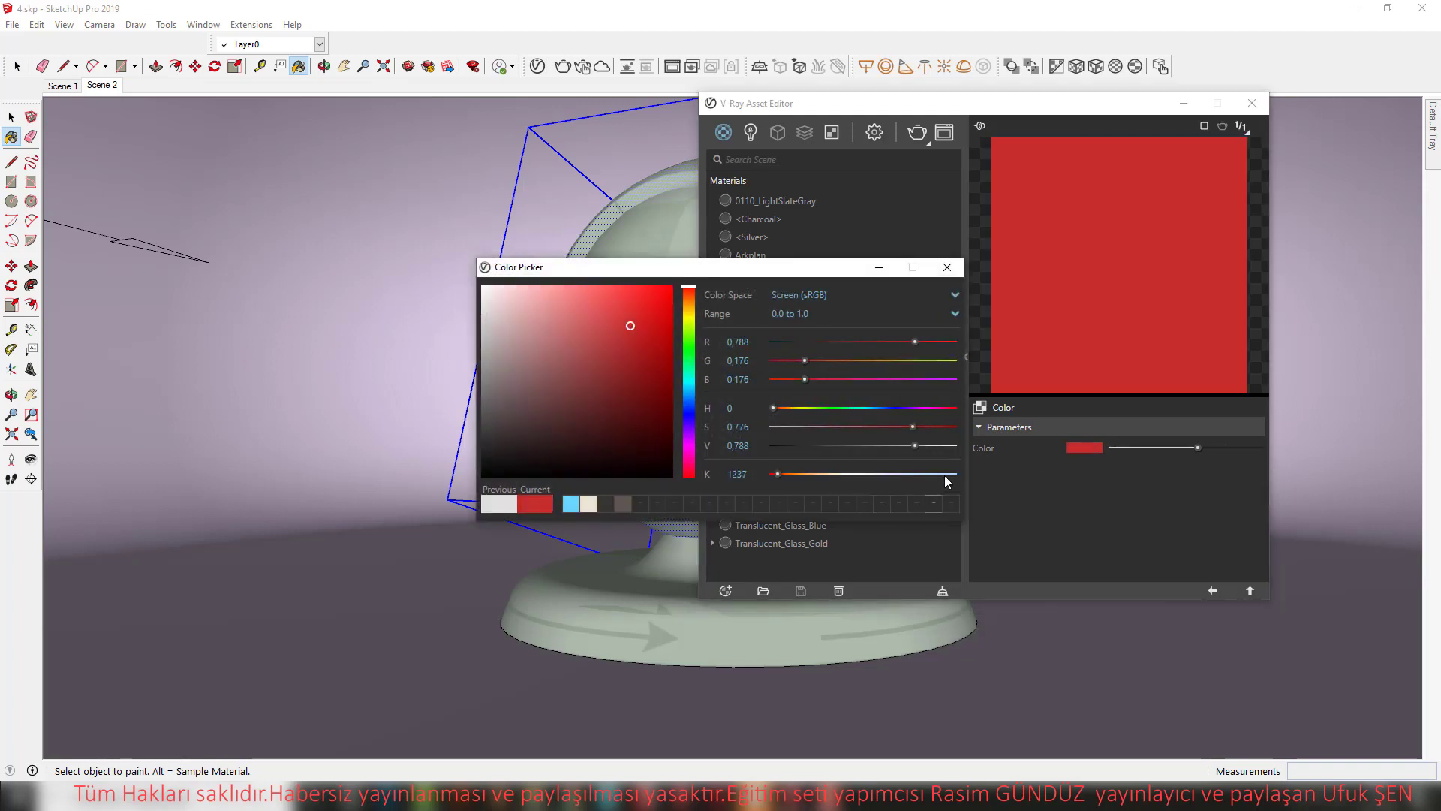
{"action": "left_click", "coordinate": [947, 267]}
{"action": "left_click", "coordinate": [1213, 592]}
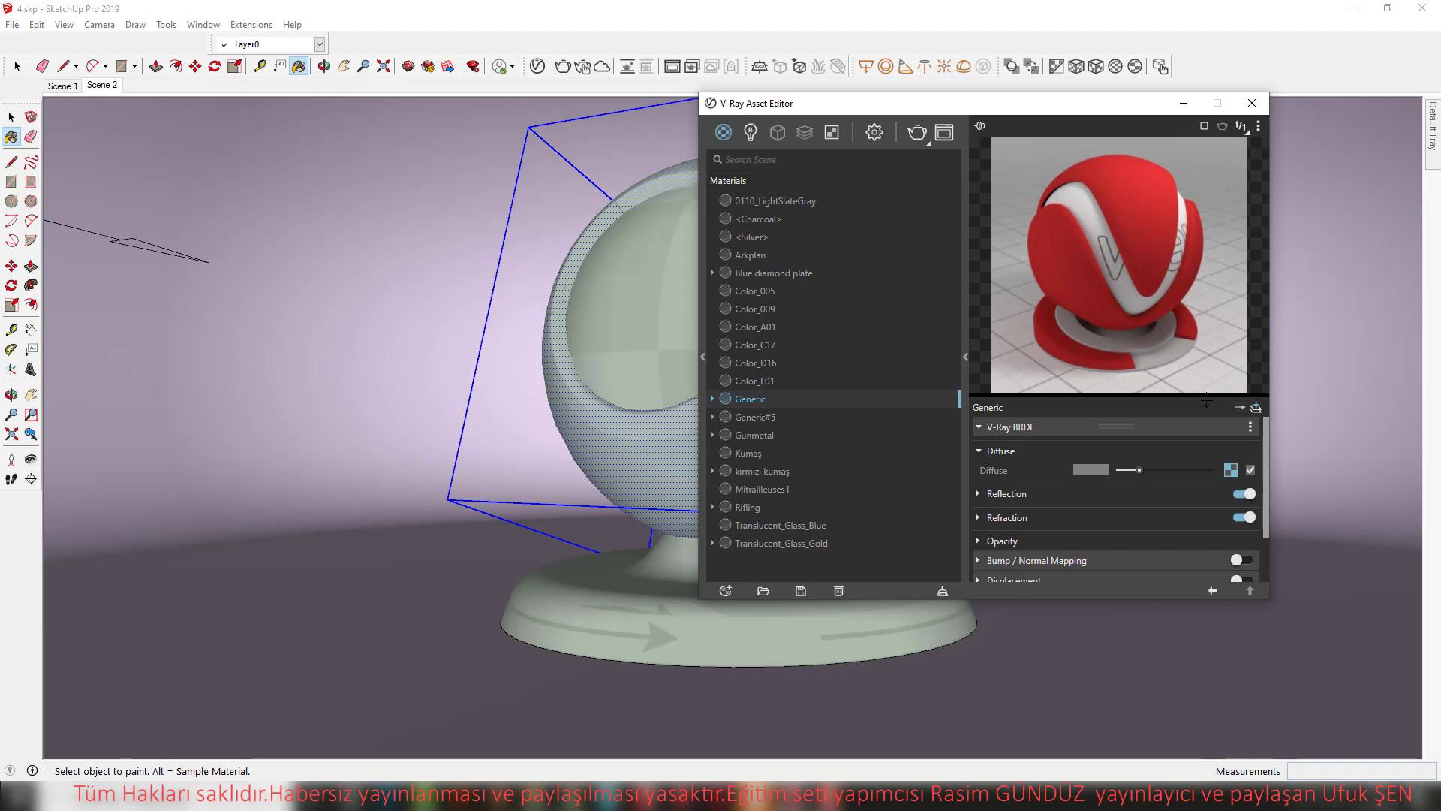
Raise the Generic material's Reflection Color to white for gloss
{"action": "left_click", "coordinate": [1250, 470]}
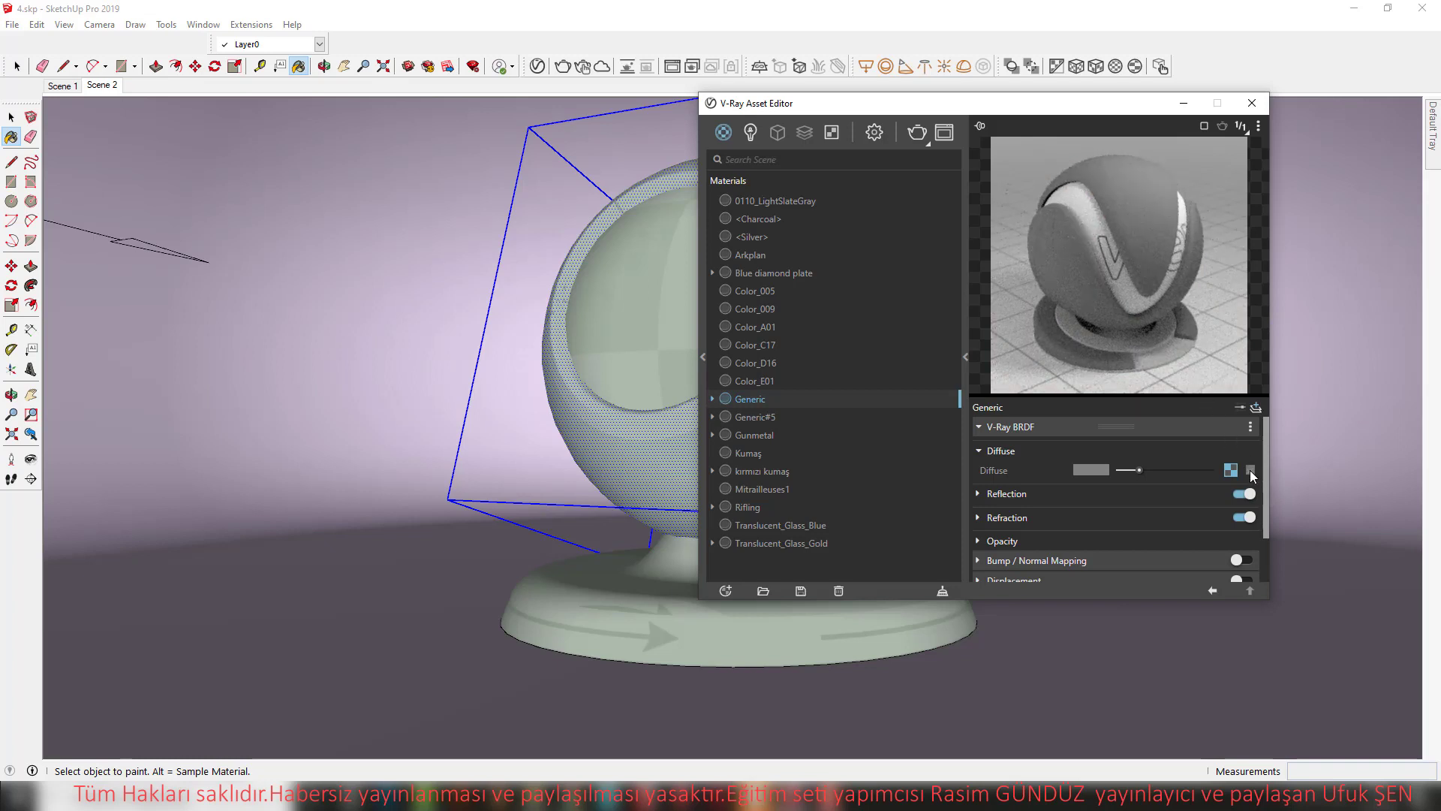
{"action": "left_click", "coordinate": [1250, 470]}
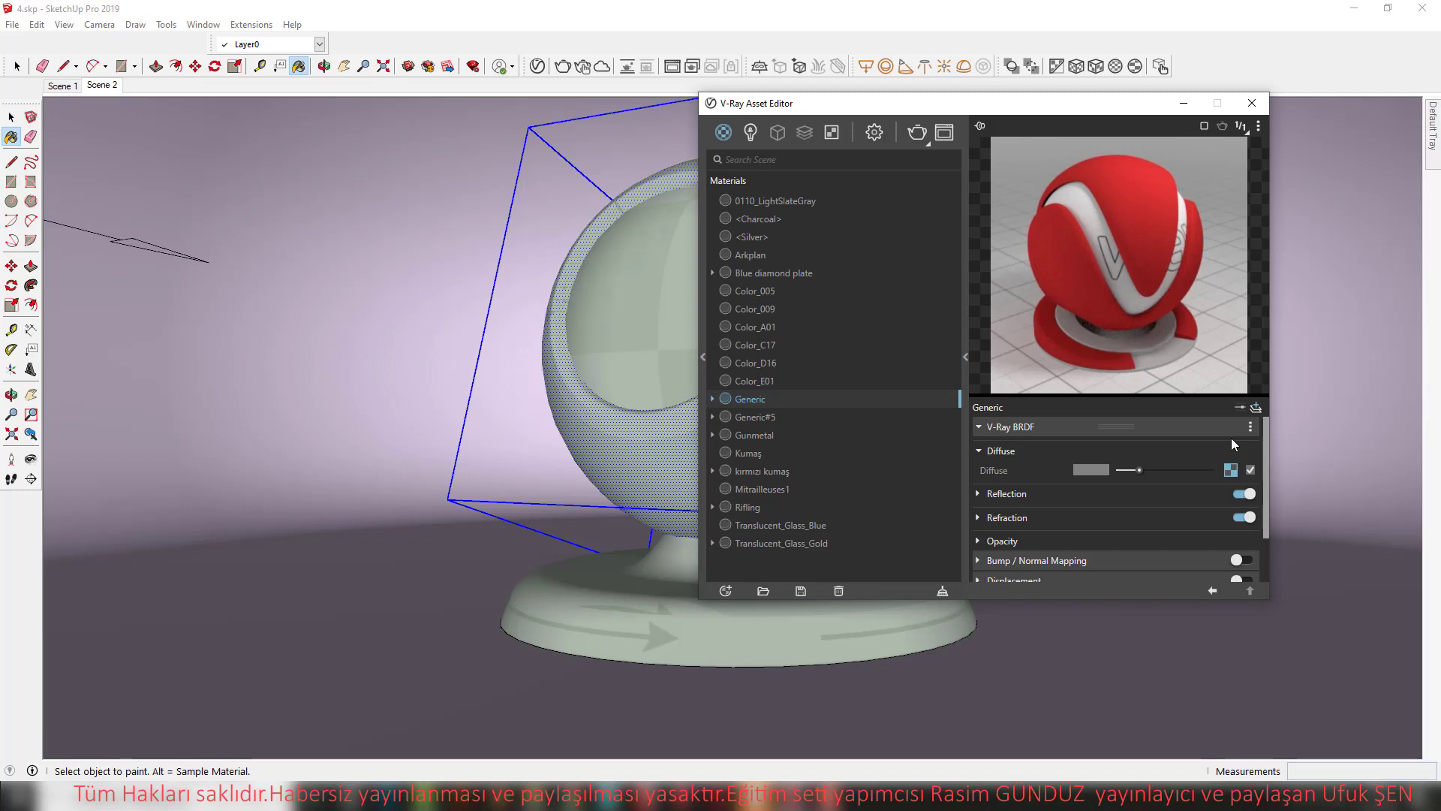
{"action": "left_click", "coordinate": [1015, 494]}
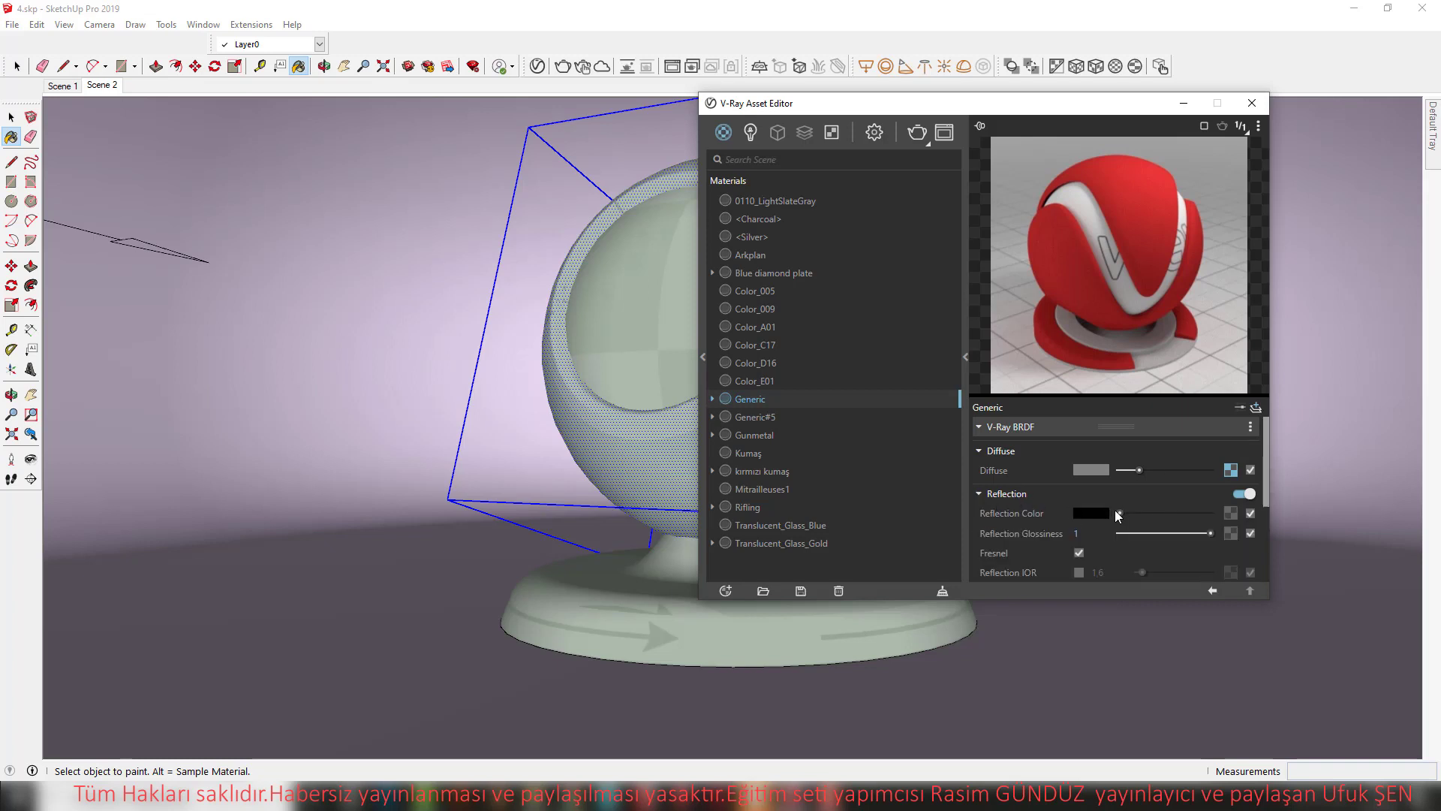
{"action": "left_click_drag", "start_coordinate": [1118, 513], "coordinate": [1240, 515]}
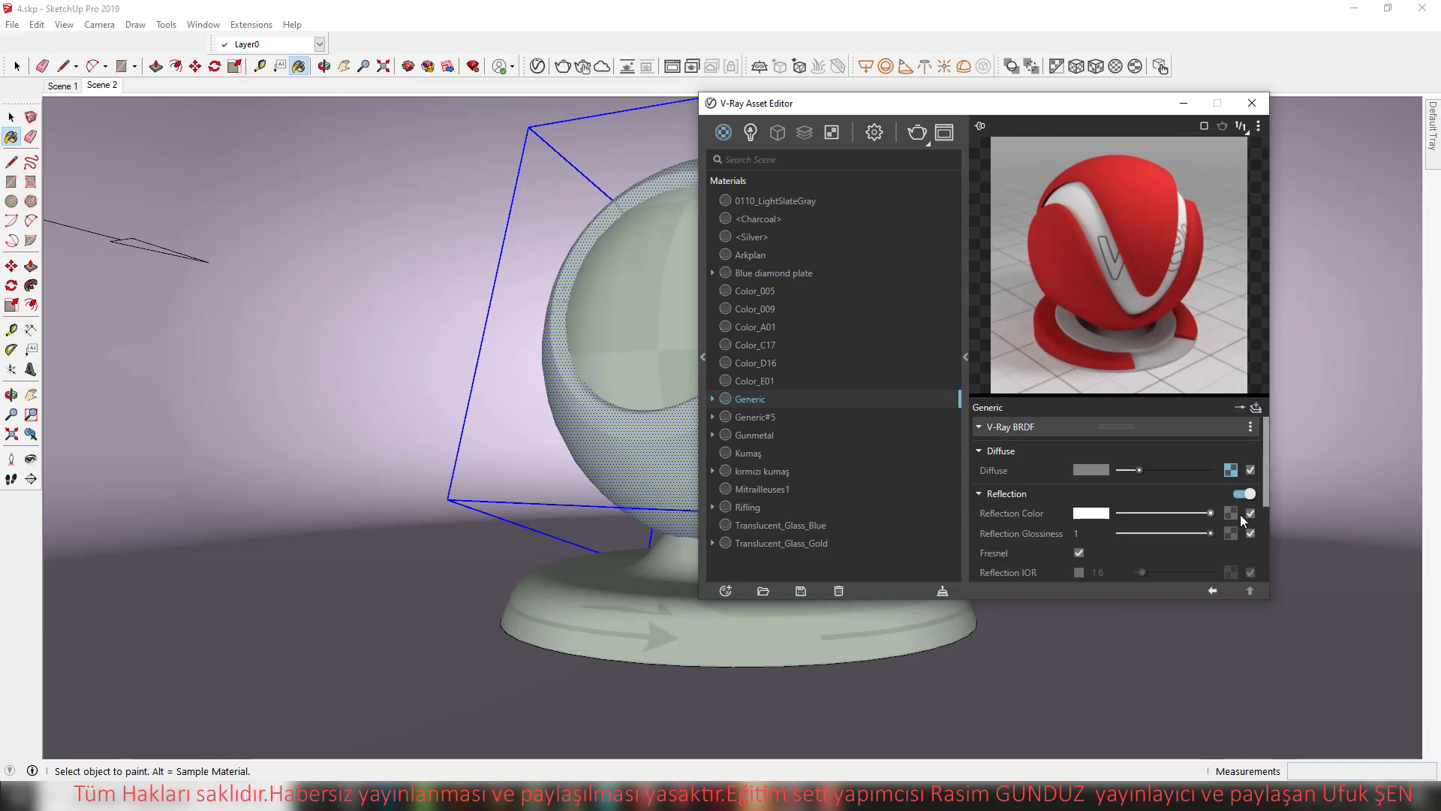
Paste the diffuse texture into the Reflection Color slot as a linked instance
{"action": "right_click", "coordinate": [1235, 471]}
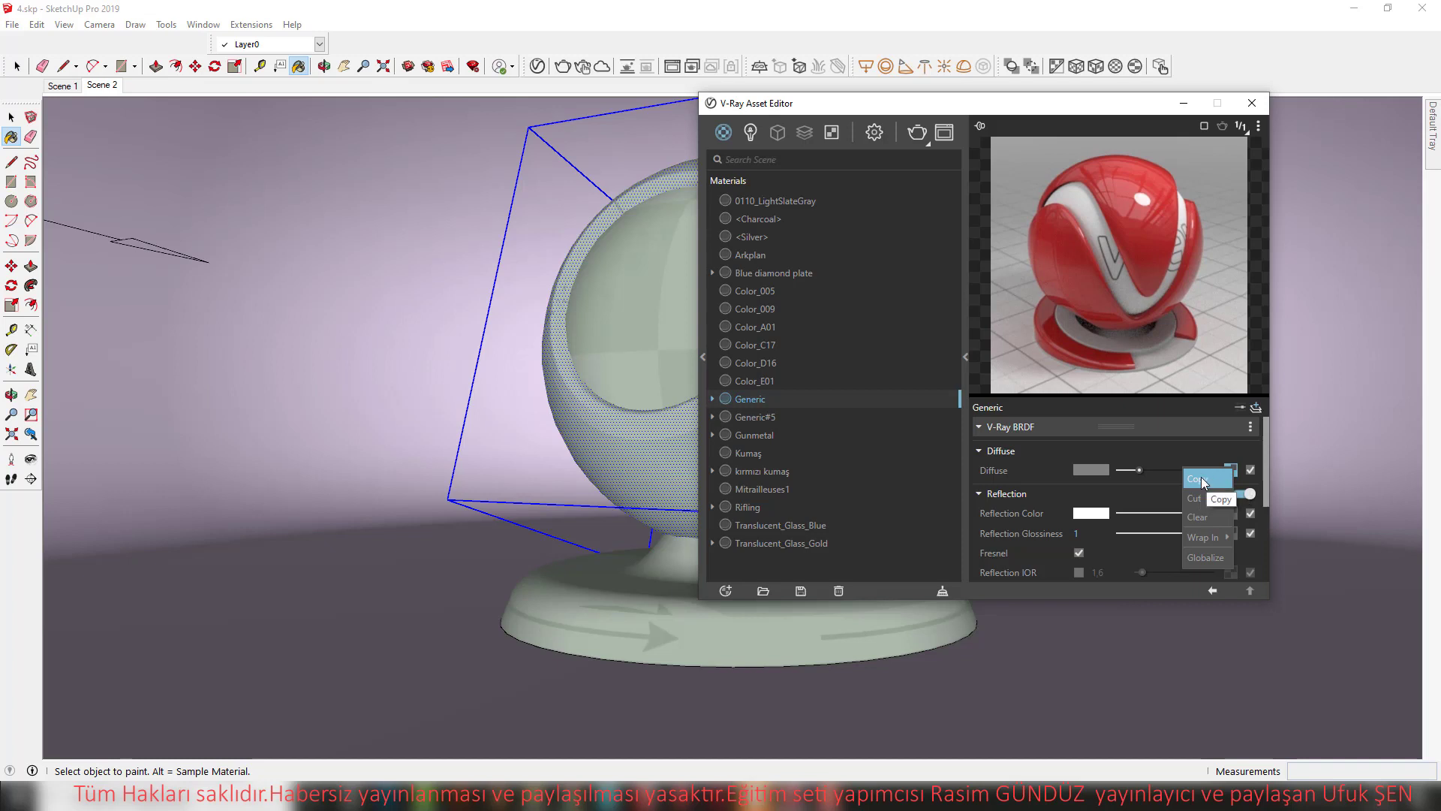
{"action": "left_click", "coordinate": [1202, 480]}
{"action": "right_click", "coordinate": [1231, 513]}
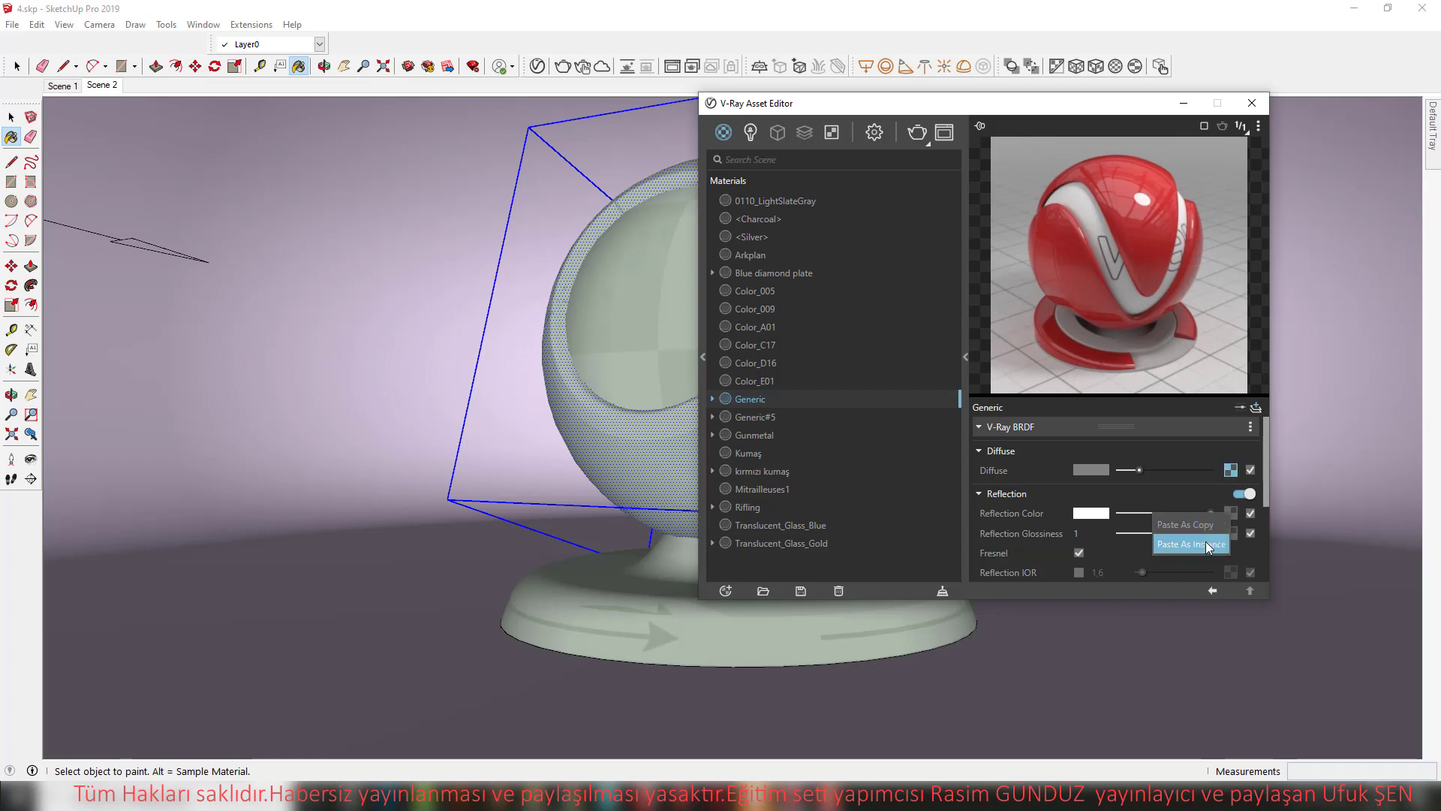
{"action": "left_click", "coordinate": [1204, 548]}
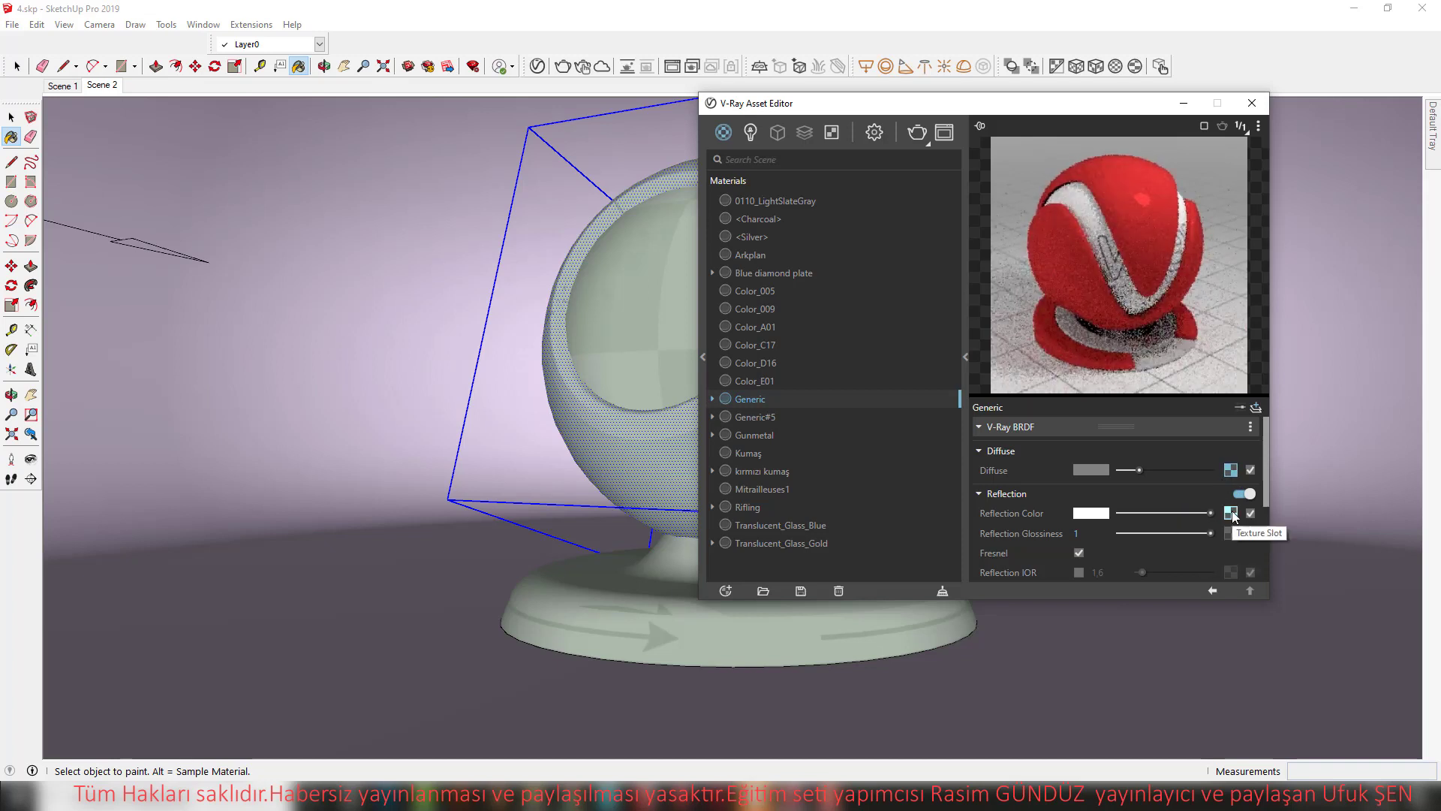
Recolour the shared Color texture light pink and confirm it in the diffuse slot
{"action": "left_click", "coordinate": [1230, 513]}
{"action": "left_click", "coordinate": [1085, 449]}
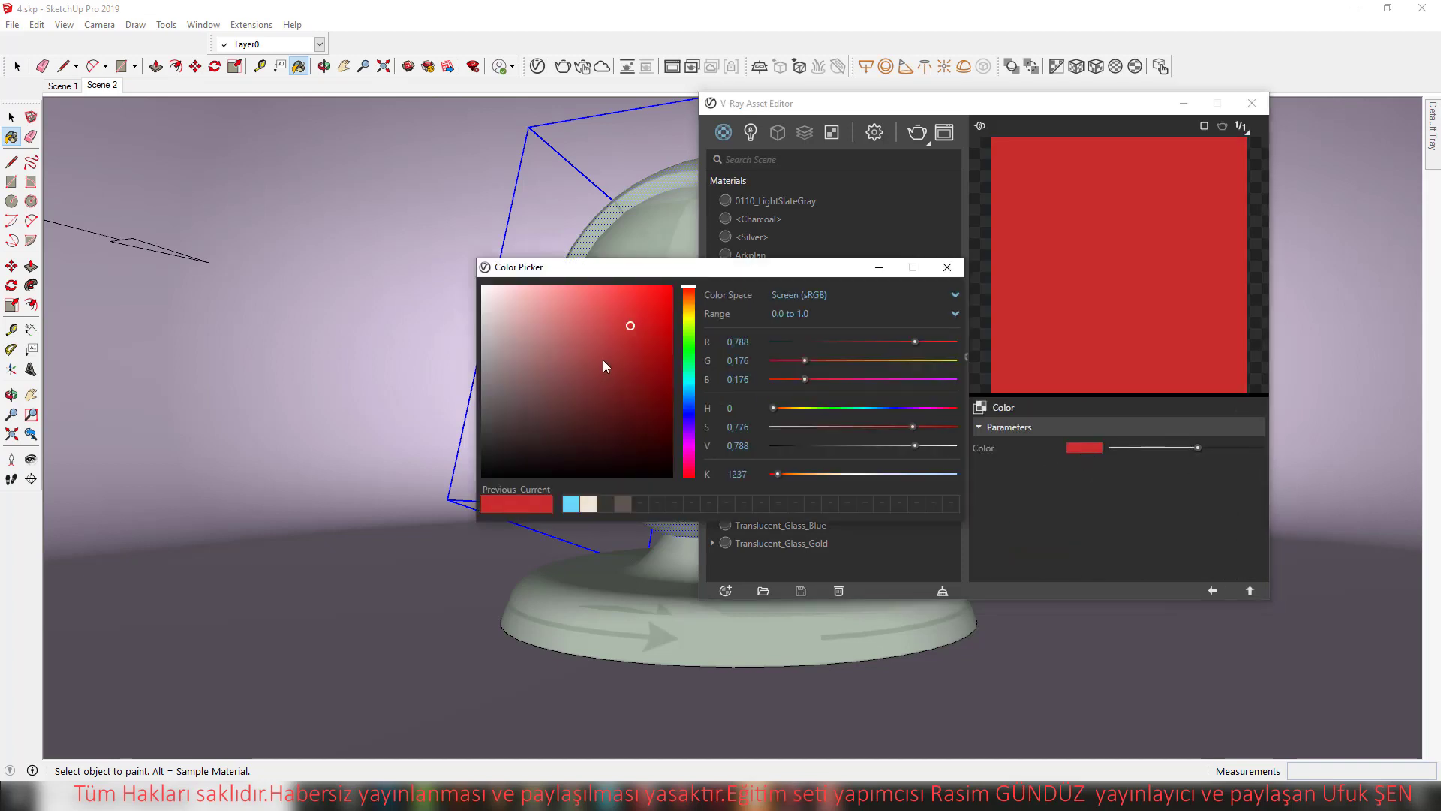
{"action": "mouse_move", "coordinate": [603, 359]}
{"action": "left_mouse_down"}
{"action": "mouse_move", "coordinate": [503, 340]}
{"action": "mouse_move", "coordinate": [578, 303]}
{"action": "mouse_move", "coordinate": [557, 331]}
{"action": "mouse_move", "coordinate": [536, 312]}
{"action": "left_mouse_up"}
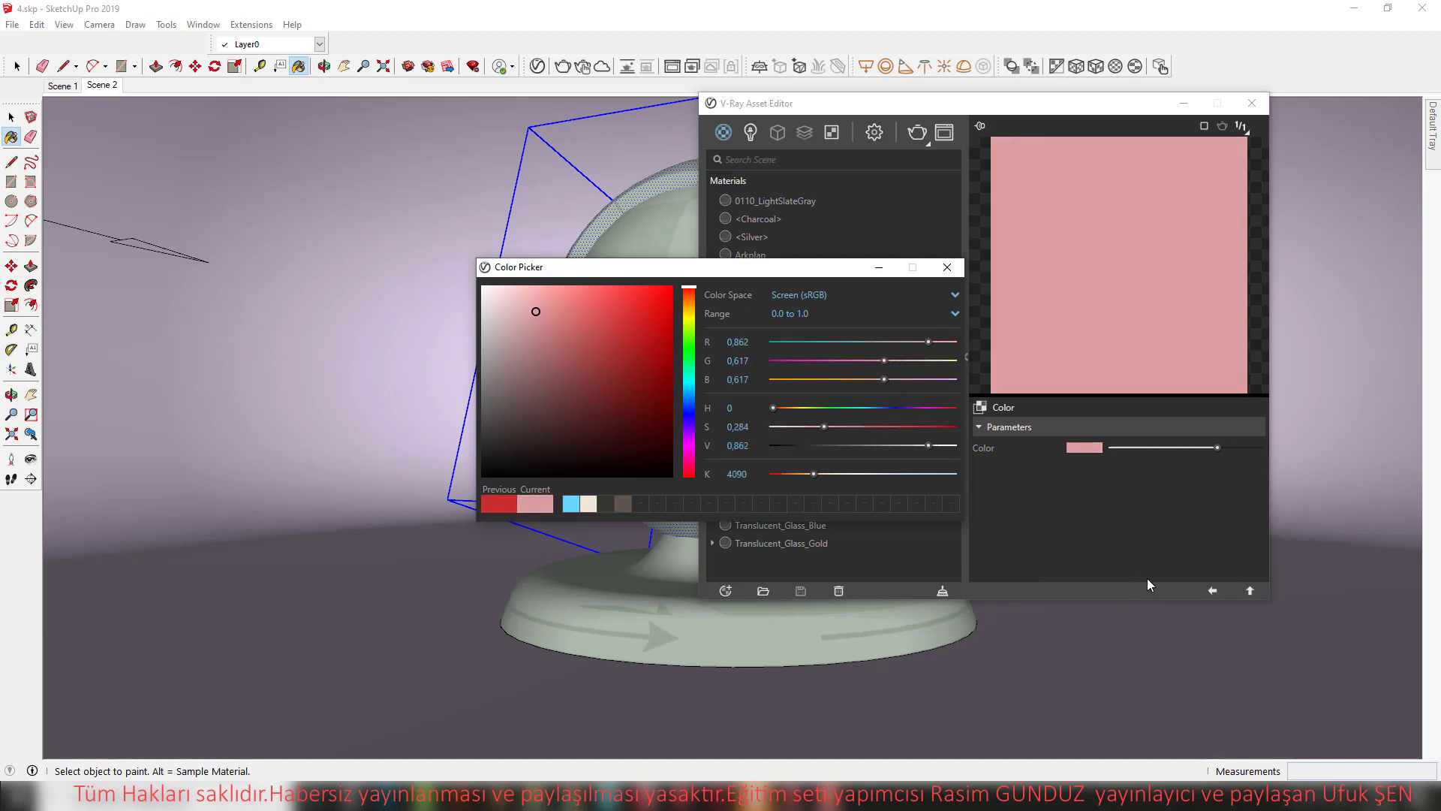
{"action": "left_click", "coordinate": [947, 268]}
{"action": "left_click", "coordinate": [1250, 591]}
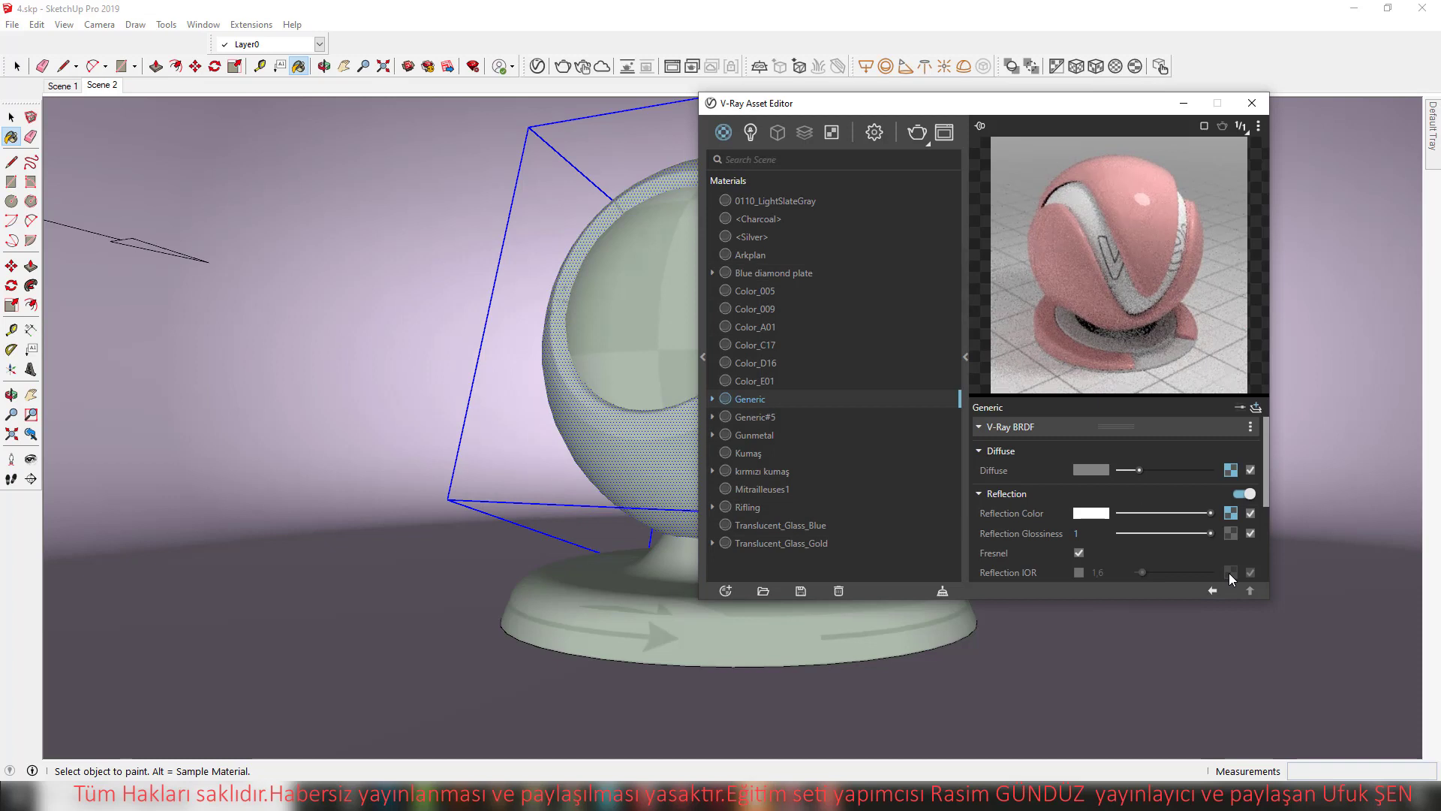
{"action": "left_click", "coordinate": [1232, 470]}
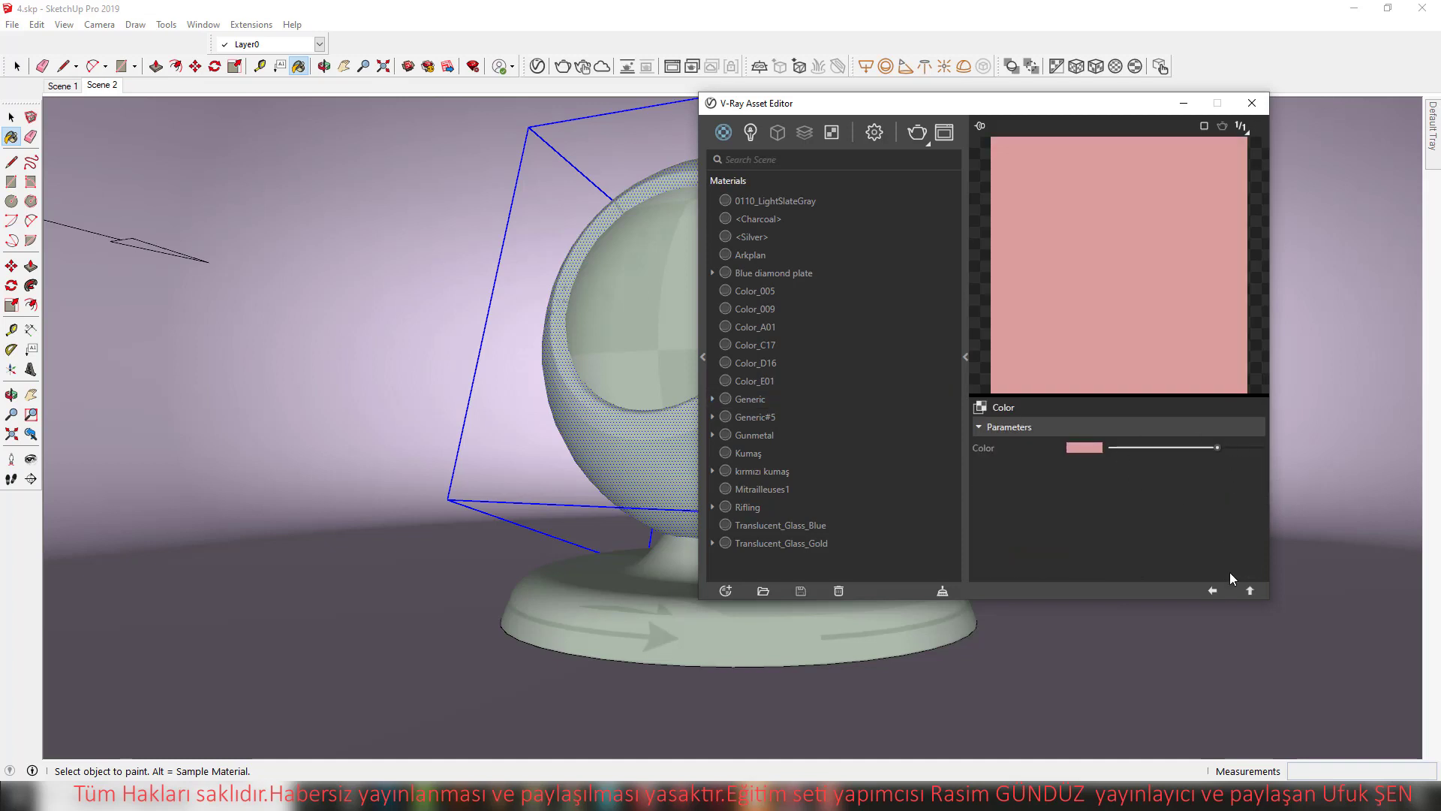
{"action": "left_click", "coordinate": [1213, 590]}
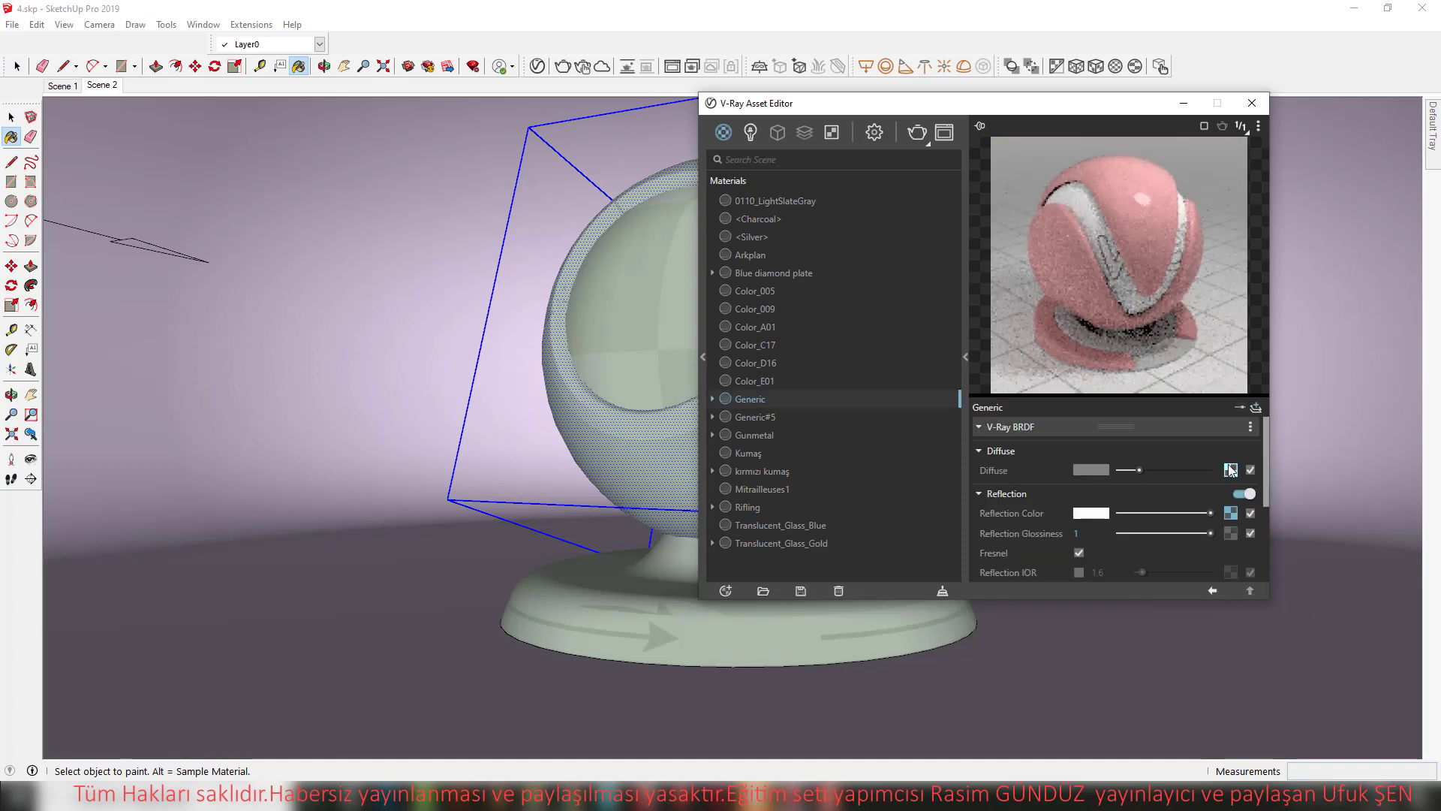
Clear the reflection map and paste an independent copy of the diffuse texture there
{"action": "right_click", "coordinate": [1231, 517]}
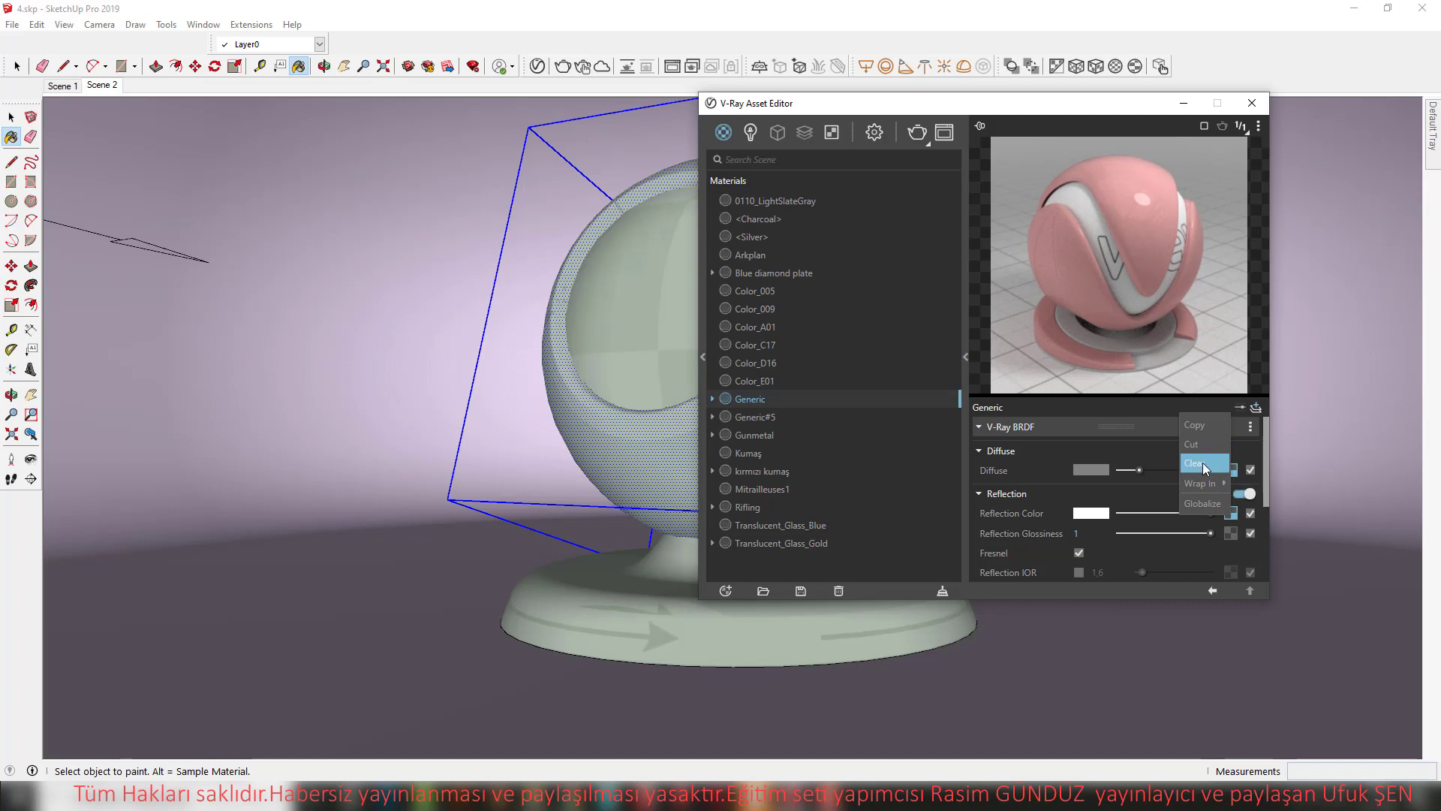
{"action": "left_click", "coordinate": [1202, 463]}
{"action": "right_click", "coordinate": [1232, 475]}
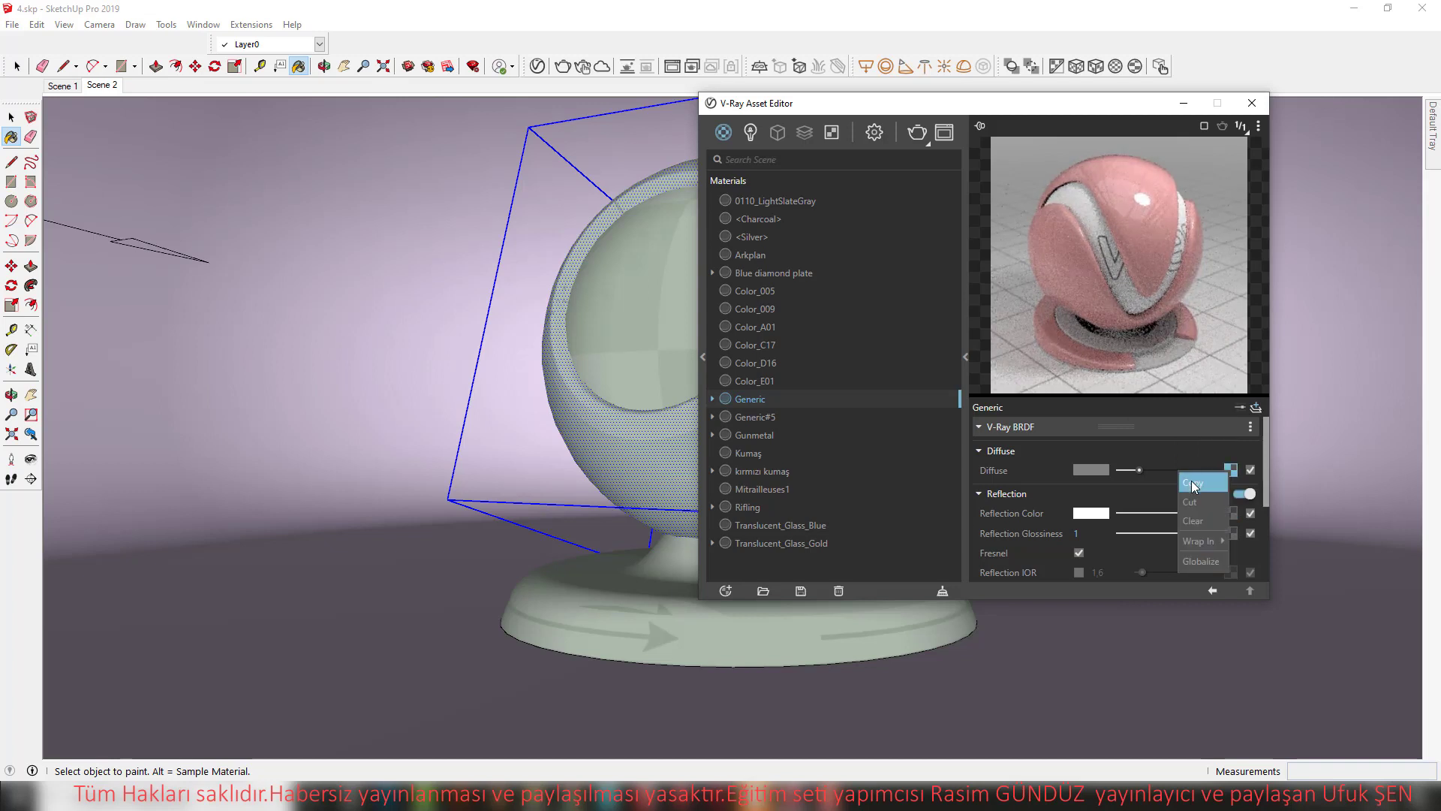
{"action": "left_click", "coordinate": [1201, 474]}
{"action": "right_click", "coordinate": [1232, 517]}
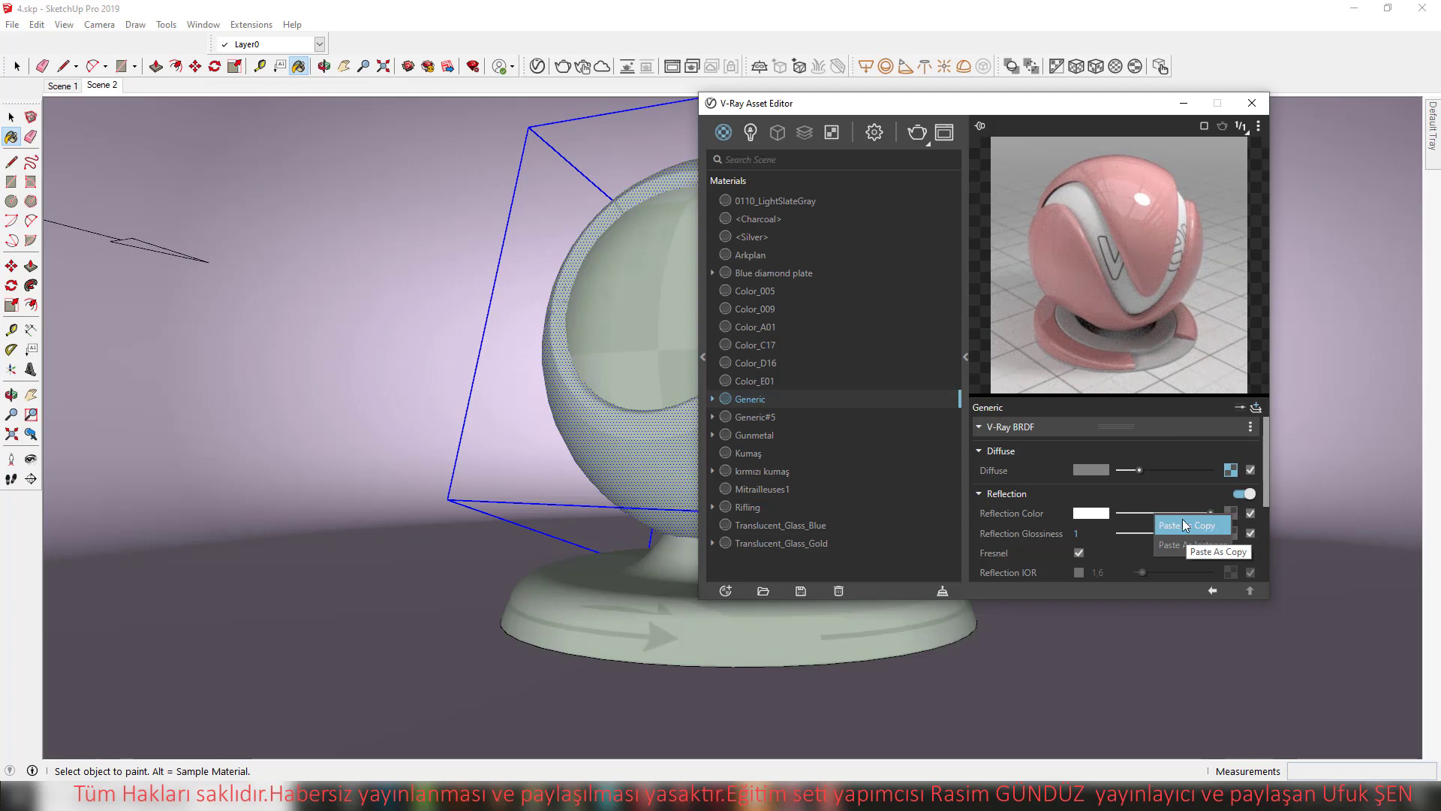
{"action": "left_click", "coordinate": [1202, 527]}
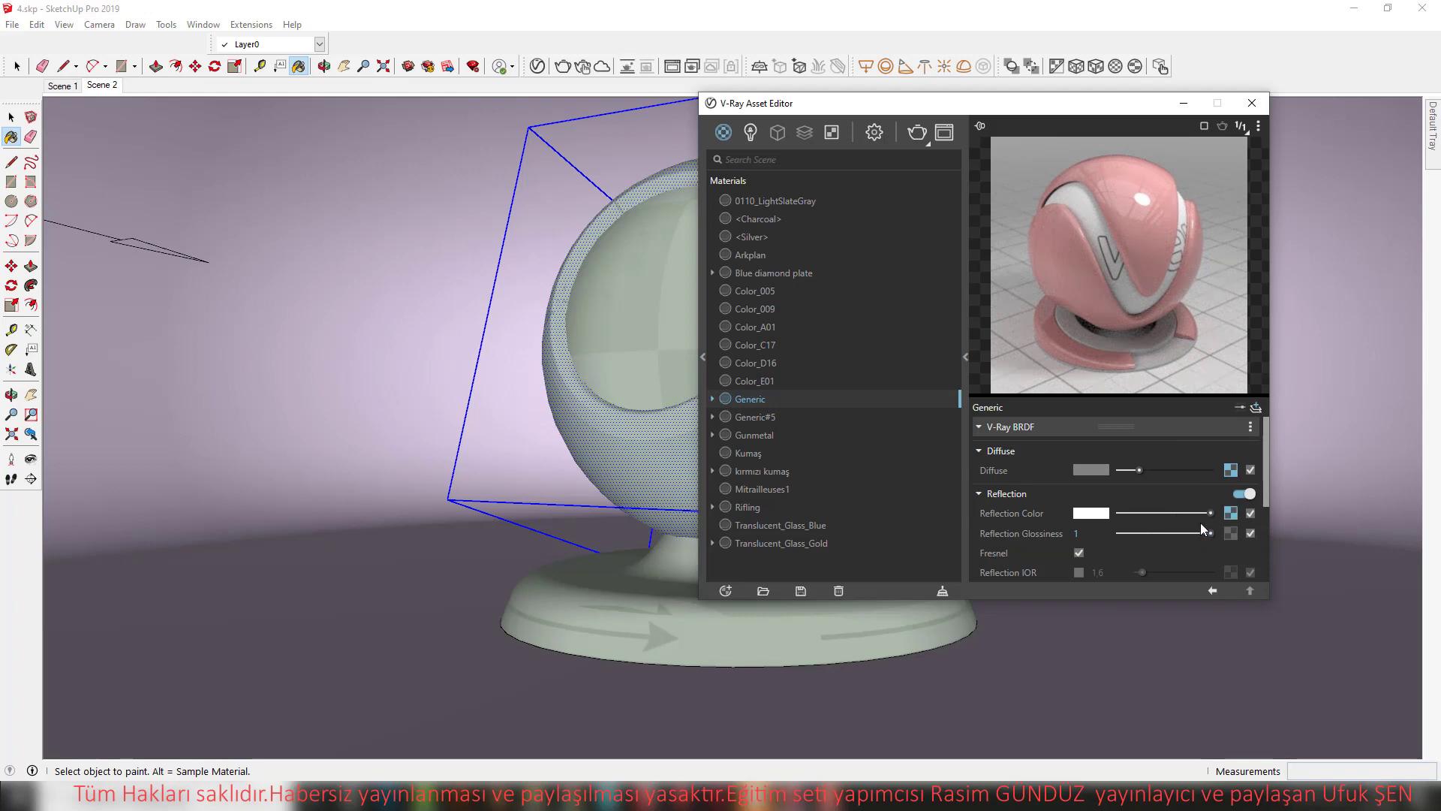
Set the diffuse Color texture back to a strong red
{"action": "left_click", "coordinate": [1231, 470]}
{"action": "left_click", "coordinate": [1130, 449]}
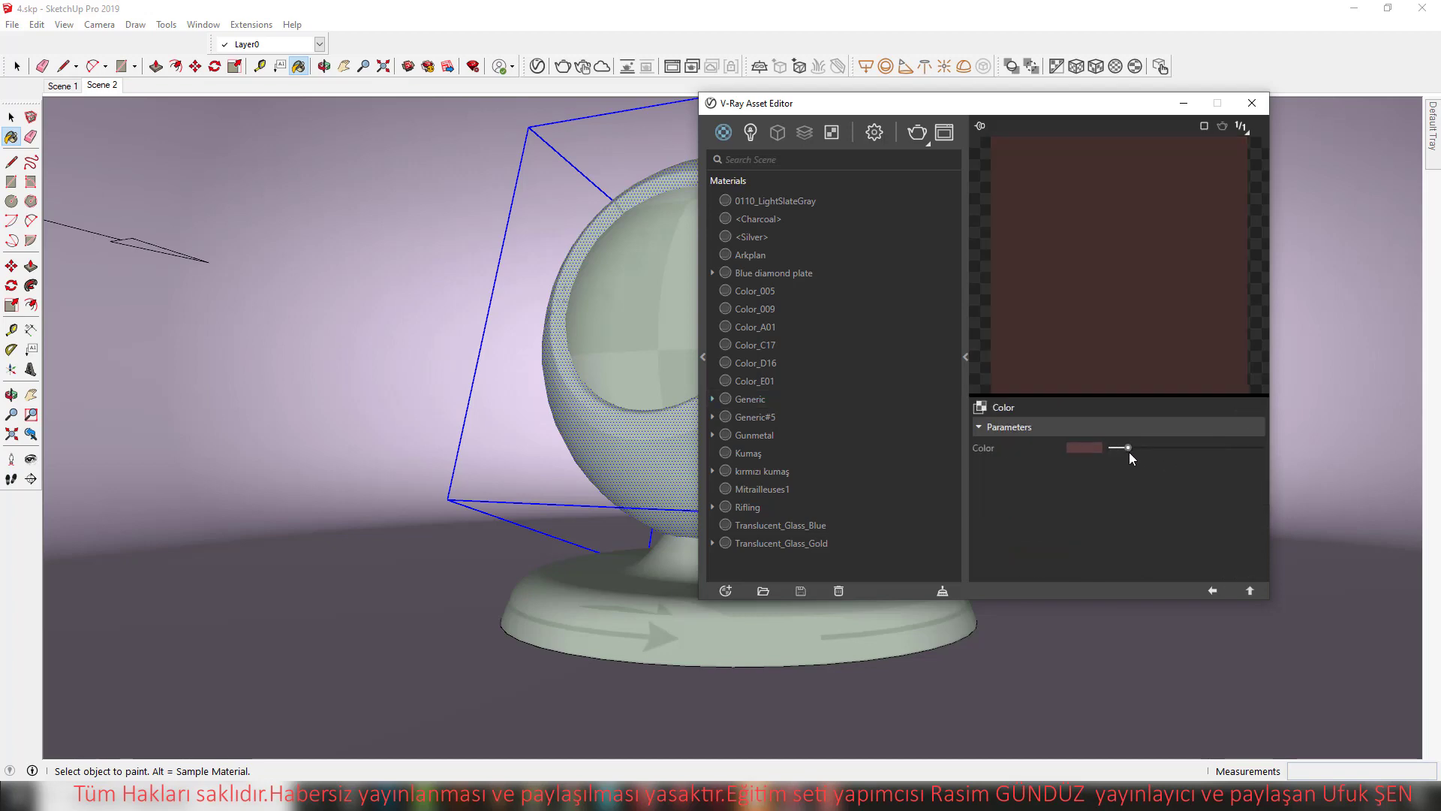
{"action": "left_click", "coordinate": [1085, 449]}
{"action": "left_click", "coordinate": [655, 329]}
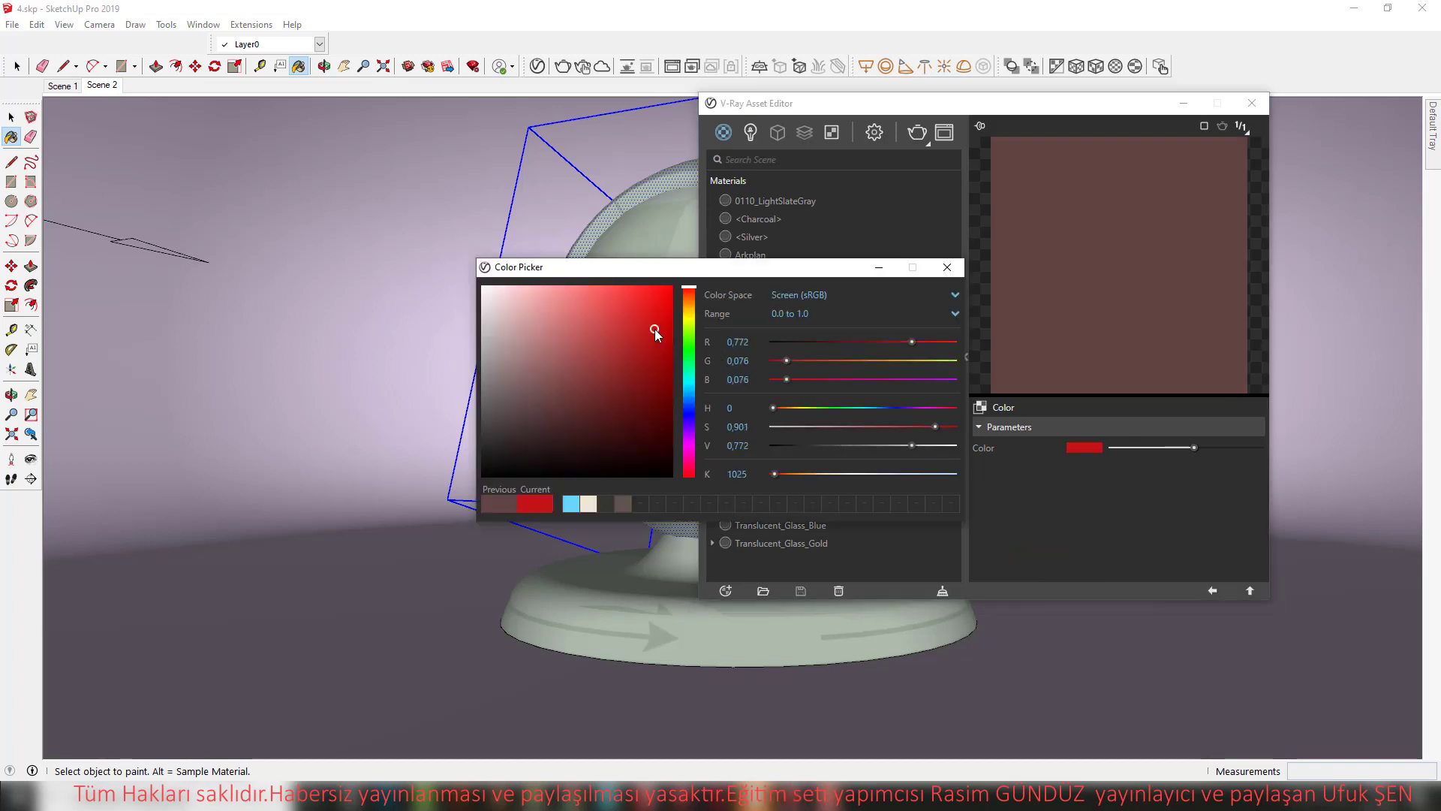
{"action": "left_click", "coordinate": [947, 266]}
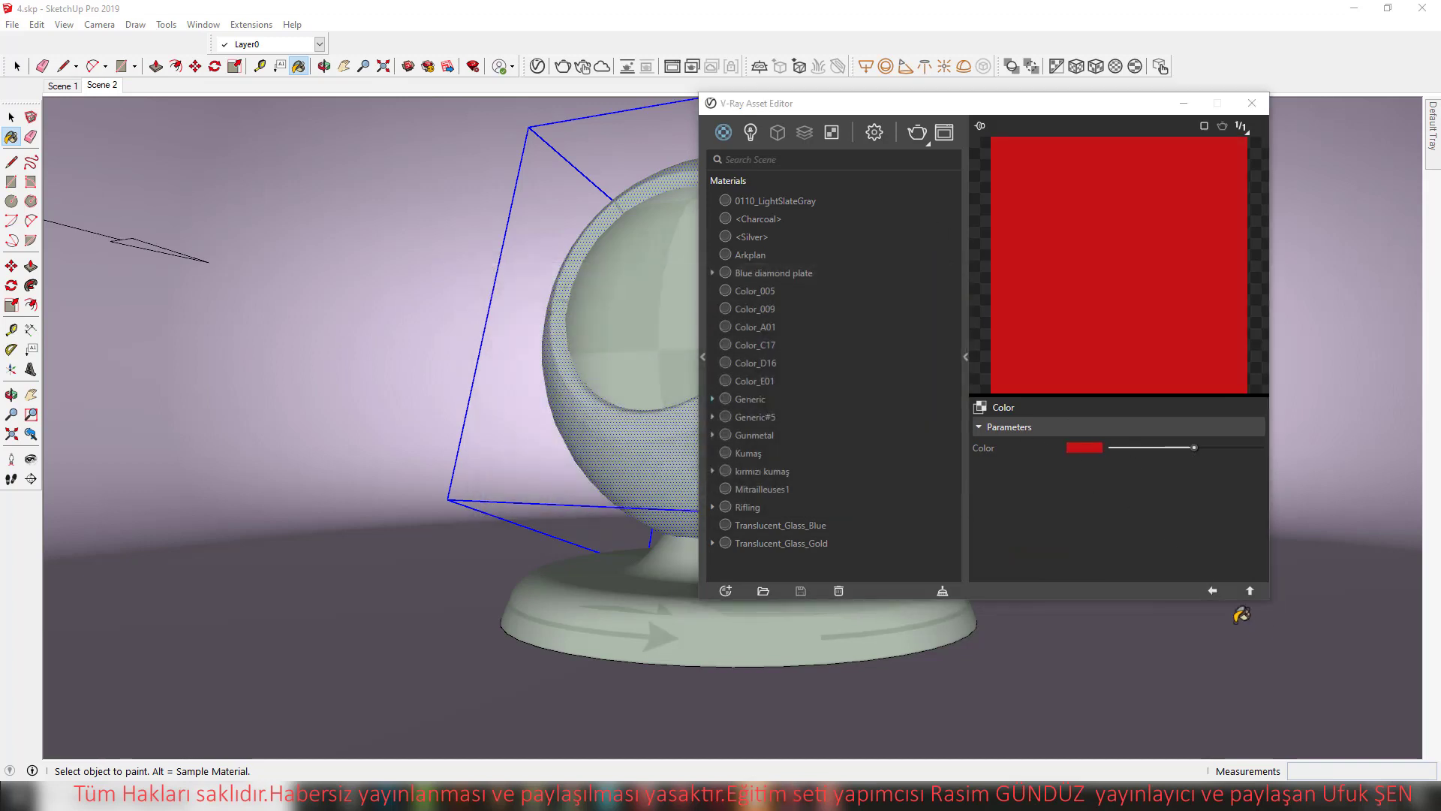
{"action": "left_click", "coordinate": [1213, 591]}
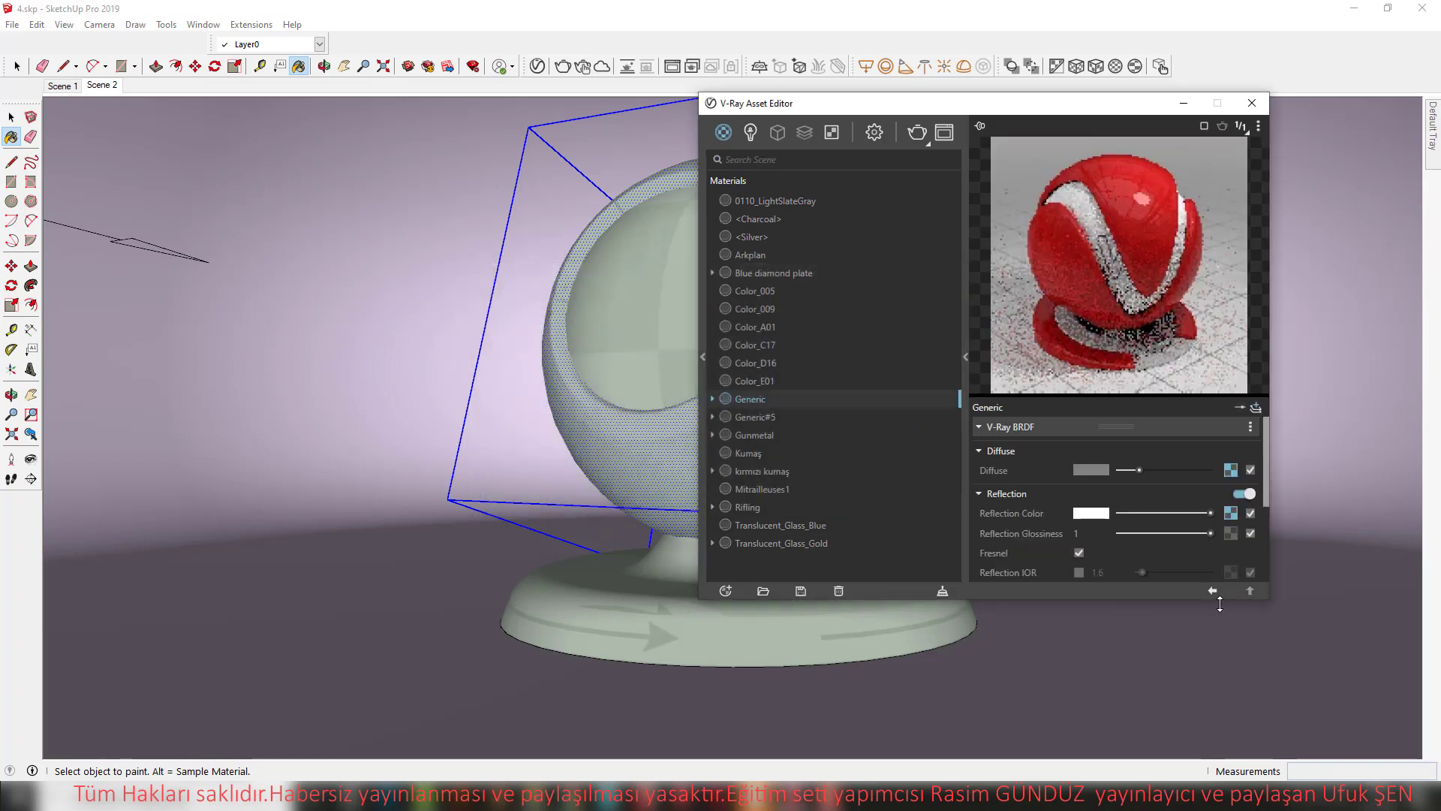
Check the reflection and diffuse Color textures after the change
{"action": "left_click", "coordinate": [1231, 512]}
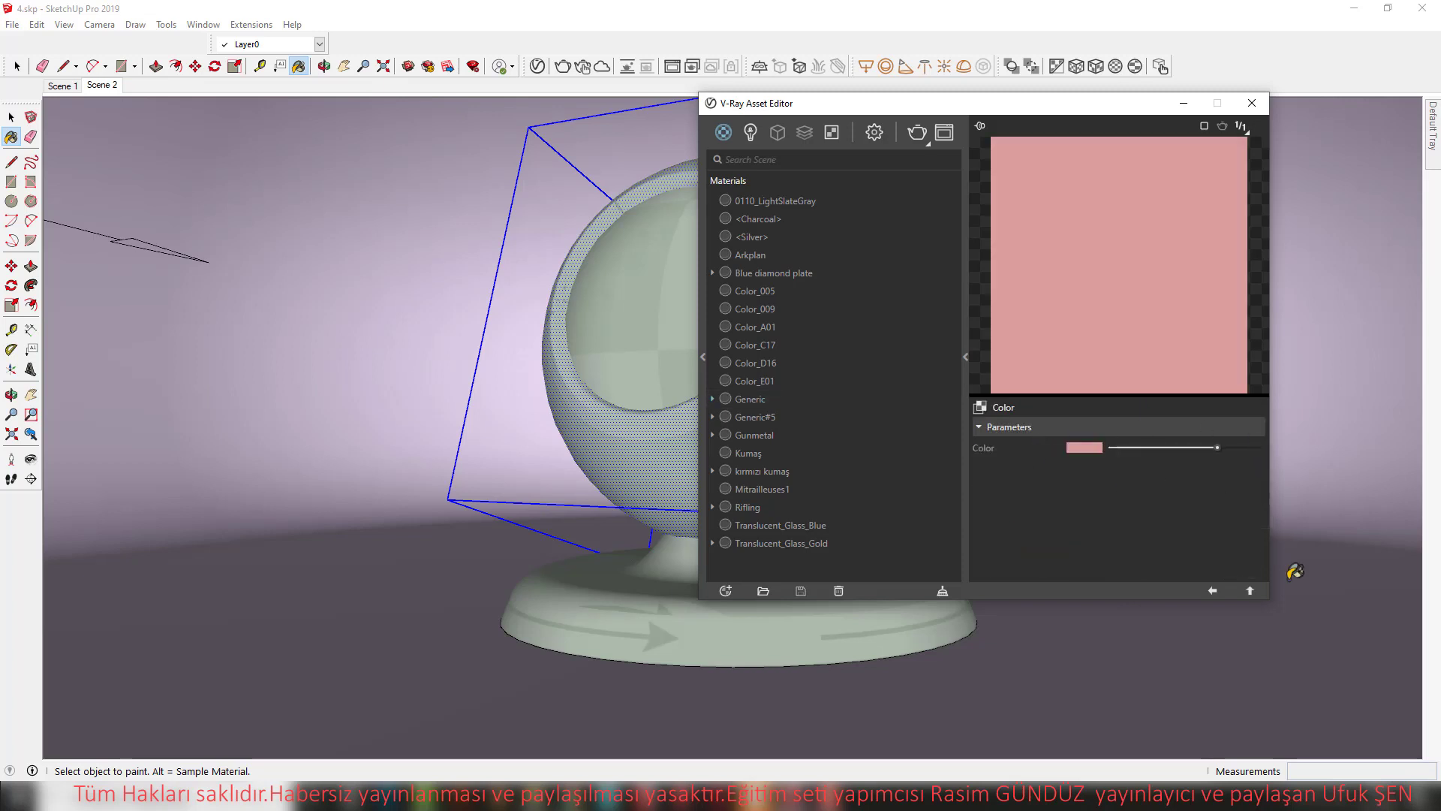
{"action": "left_click", "coordinate": [1212, 591]}
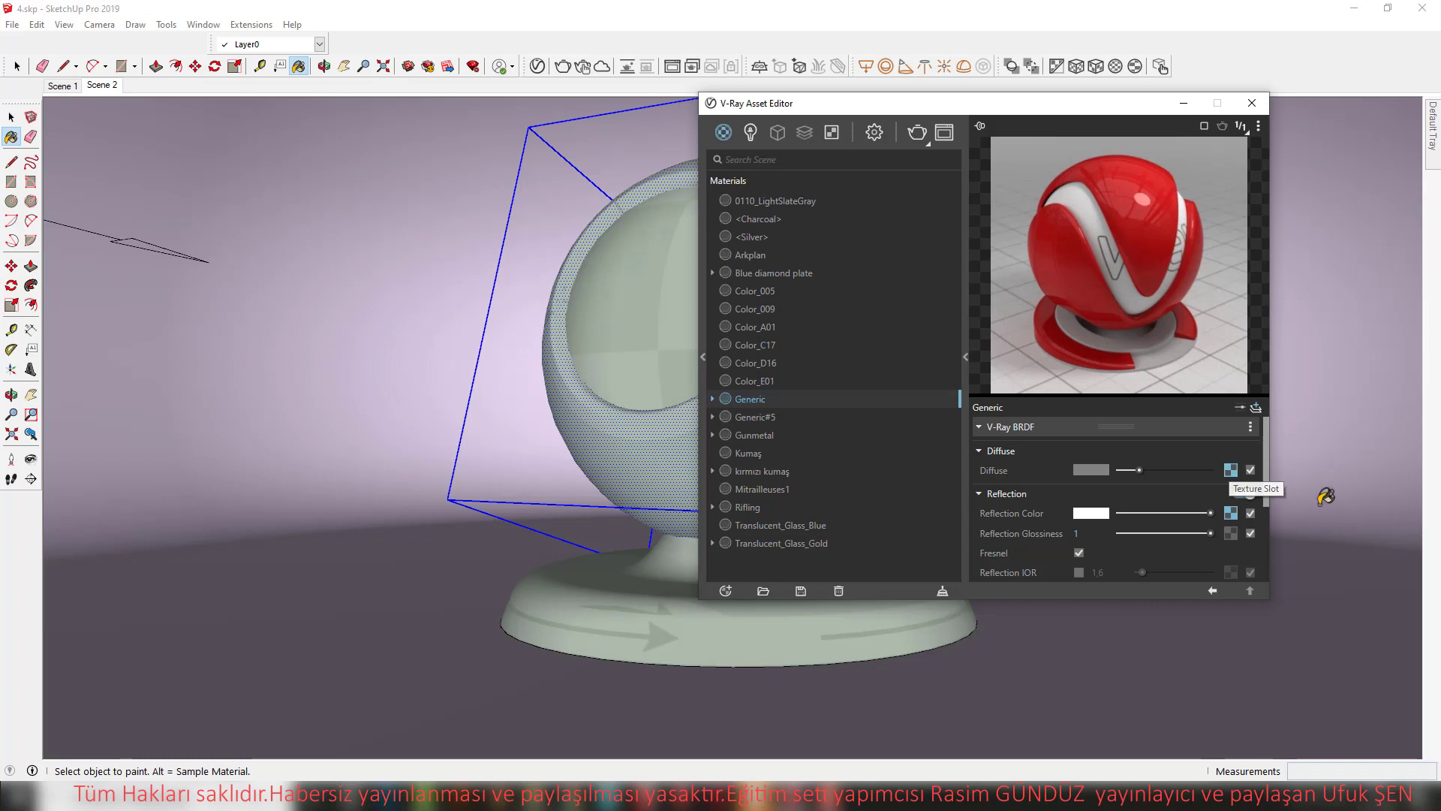
{"action": "left_click", "coordinate": [1231, 470]}
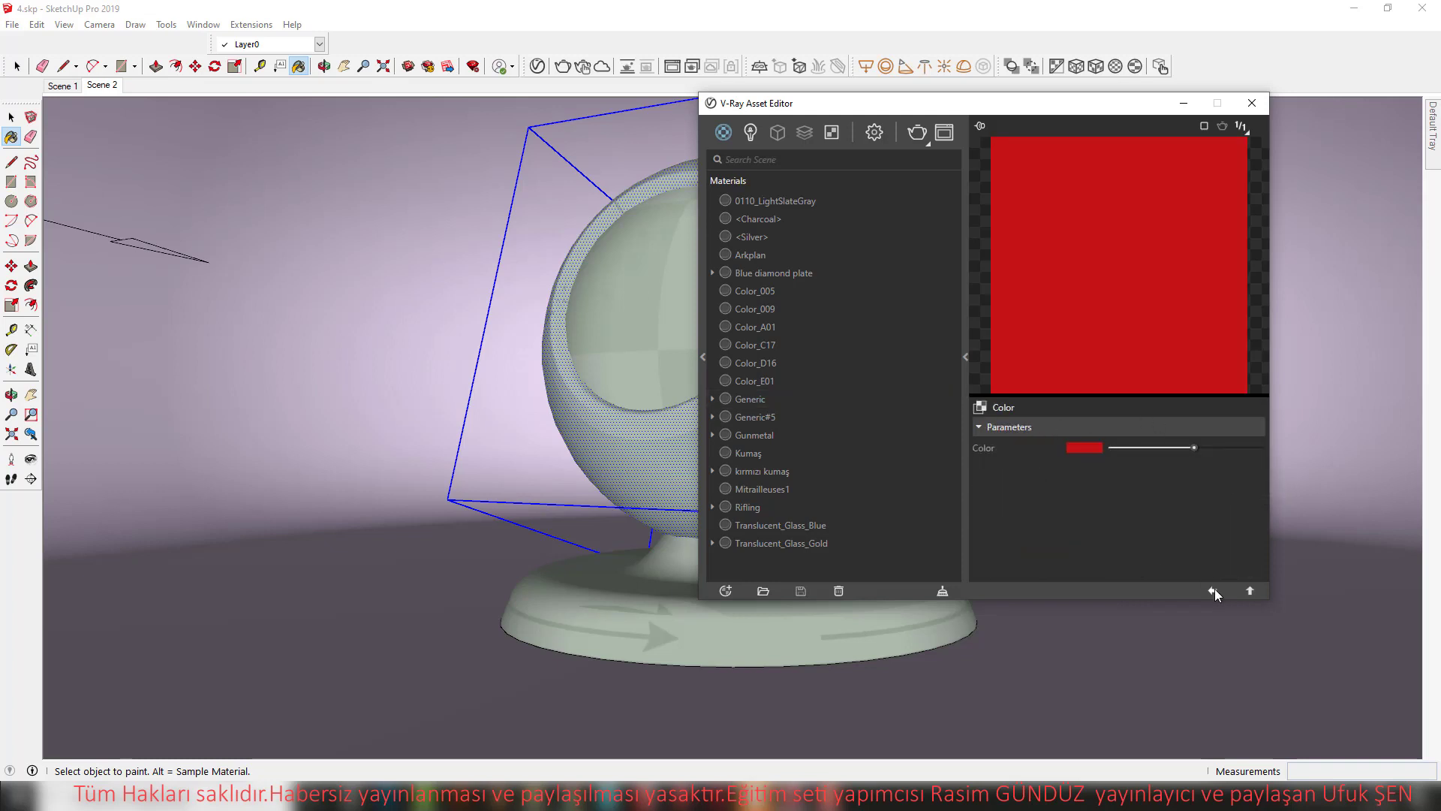
{"action": "left_click", "coordinate": [1213, 590]}
{"action": "right_click", "coordinate": [1231, 470]}
{"action": "mouse_move", "coordinate": [1203, 539]}
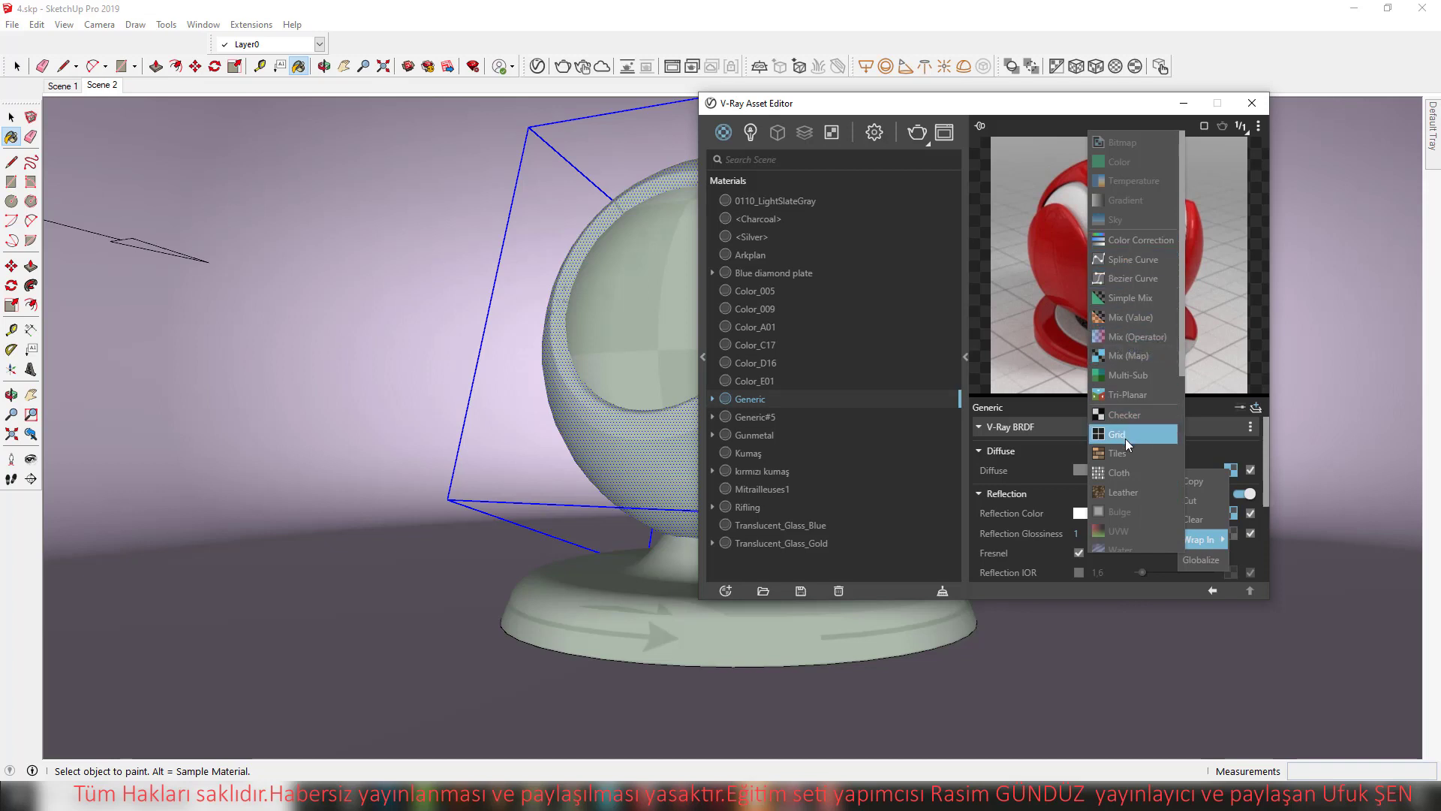
Dismiss the texture menu and collapse V-Ray BRDF to see the glossy red preview
{"action": "scroll", "coordinate": [1124, 480], "scroll_direction": "down", "scroll_amount": 5}
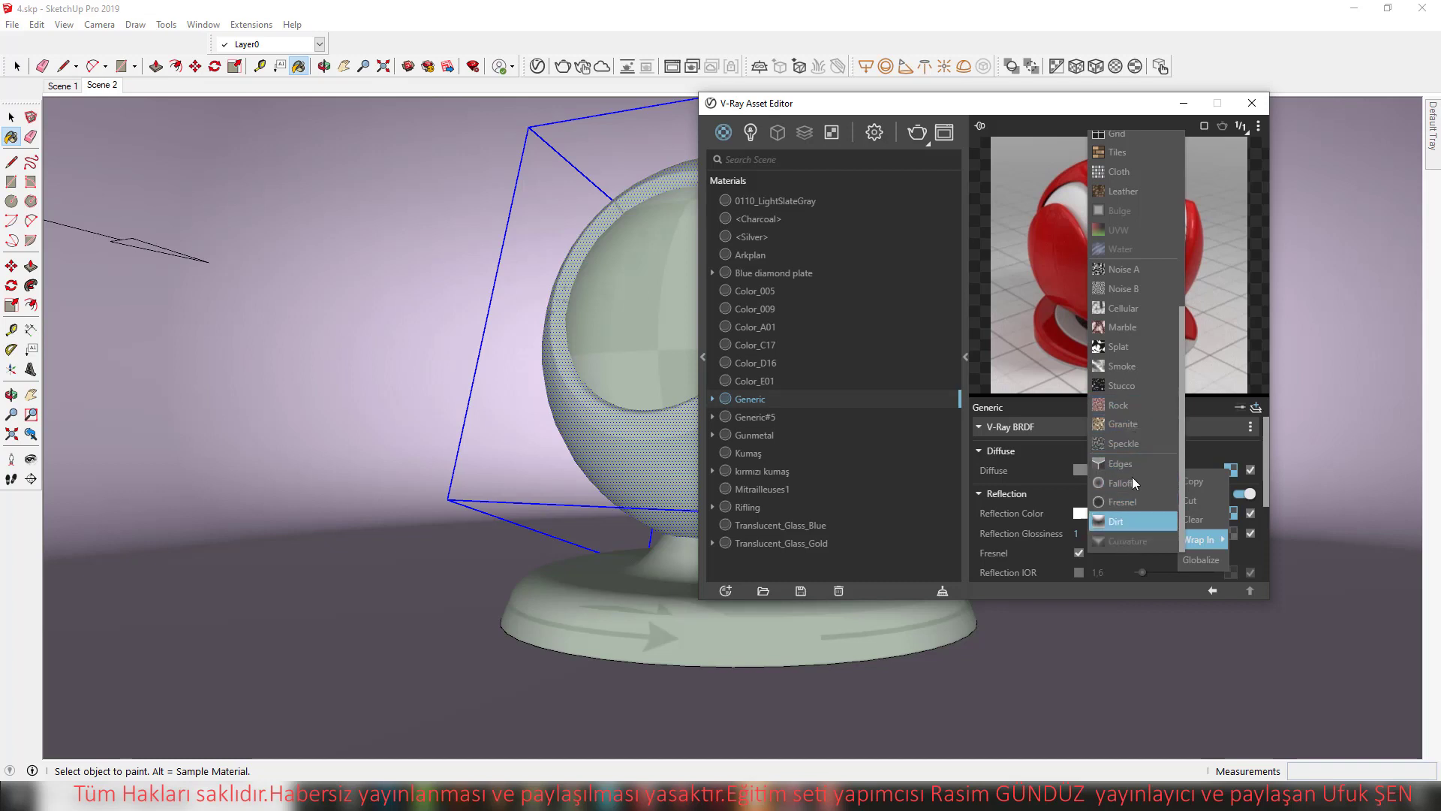
{"action": "scroll", "coordinate": [1141, 420], "scroll_direction": "up", "scroll_amount": 5}
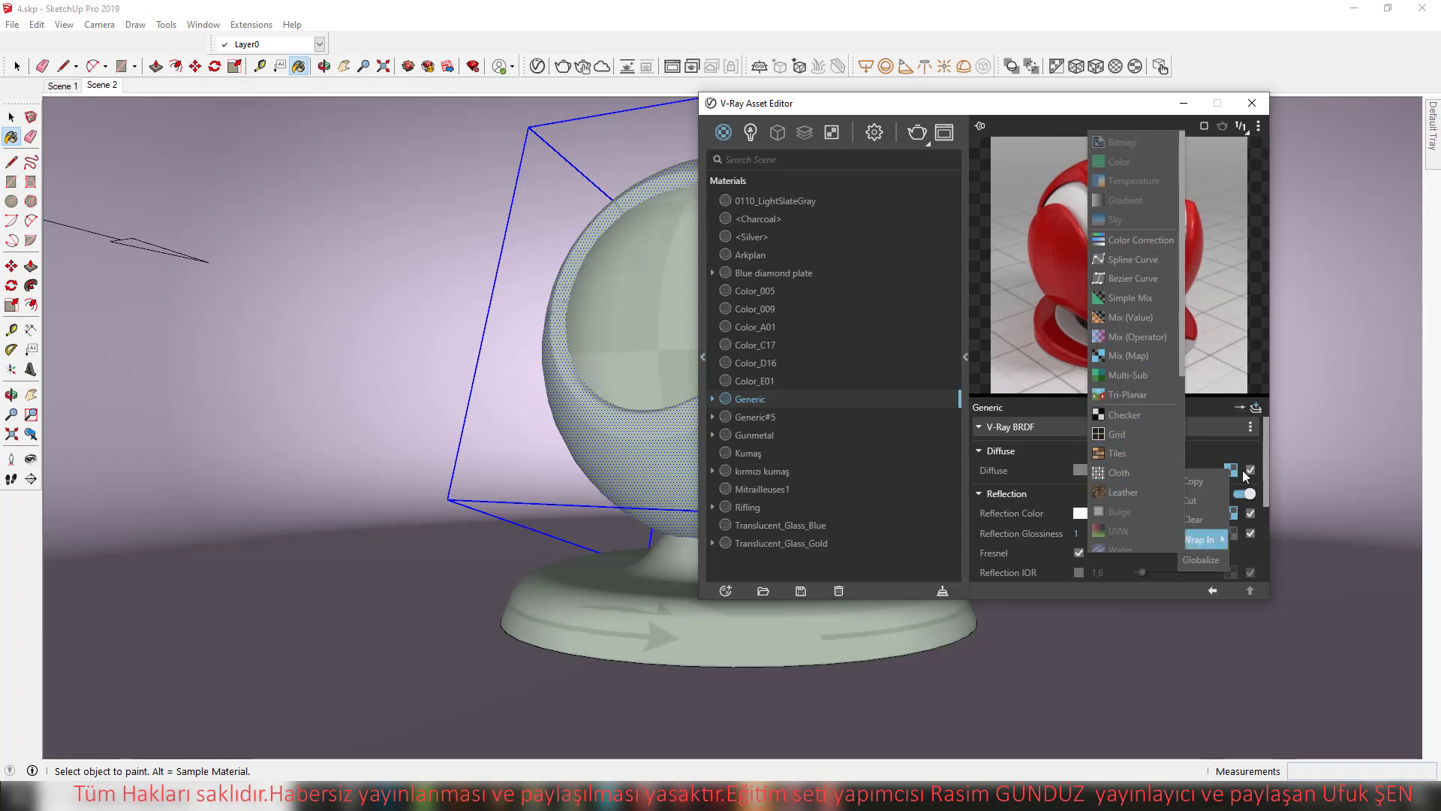
{"action": "left_click", "coordinate": [1169, 442]}
{"action": "left_click", "coordinate": [1171, 427]}
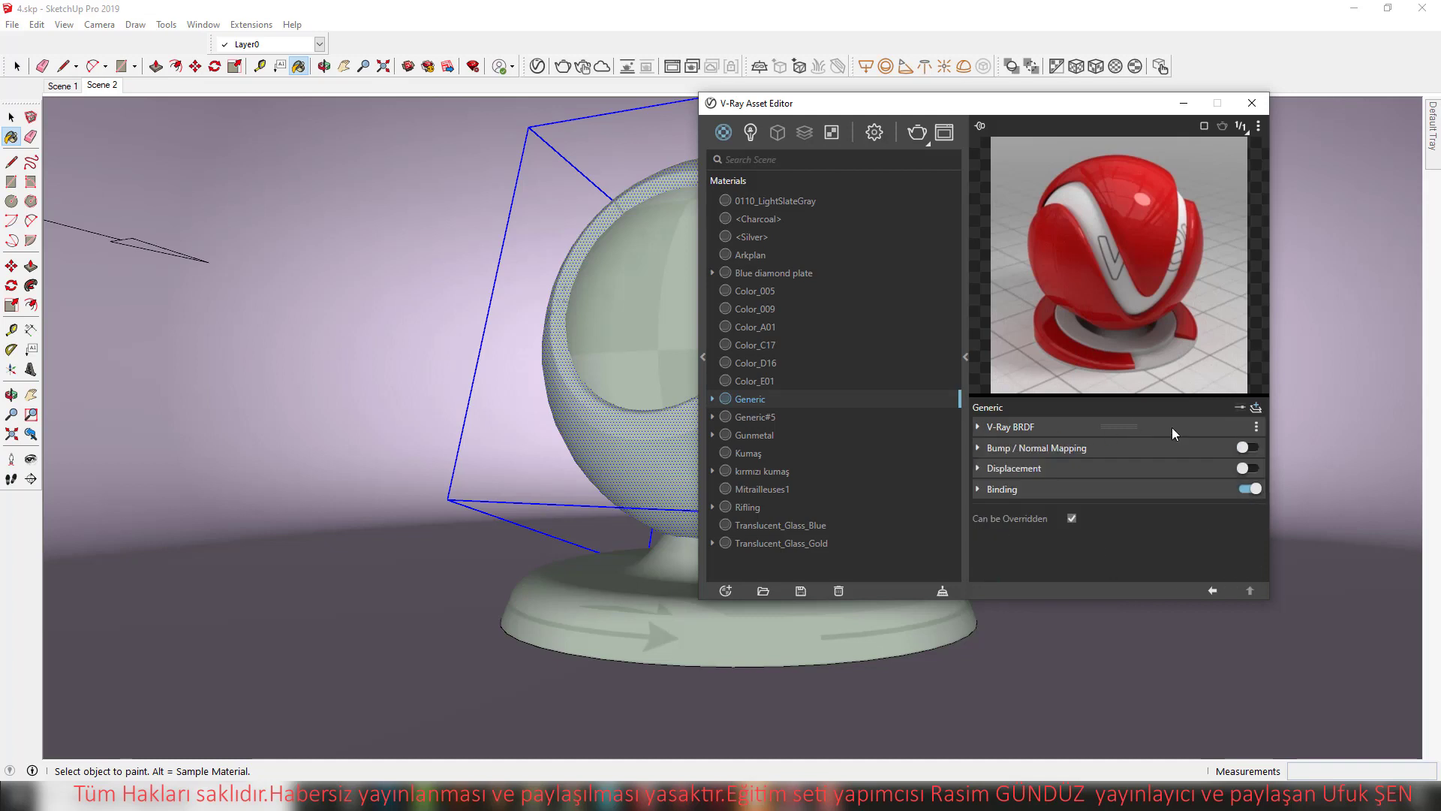
Add a second V-Ray BRDF layer (V-Ray BRDF#1) to the Generic material
{"action": "left_click", "coordinate": [1256, 408]}
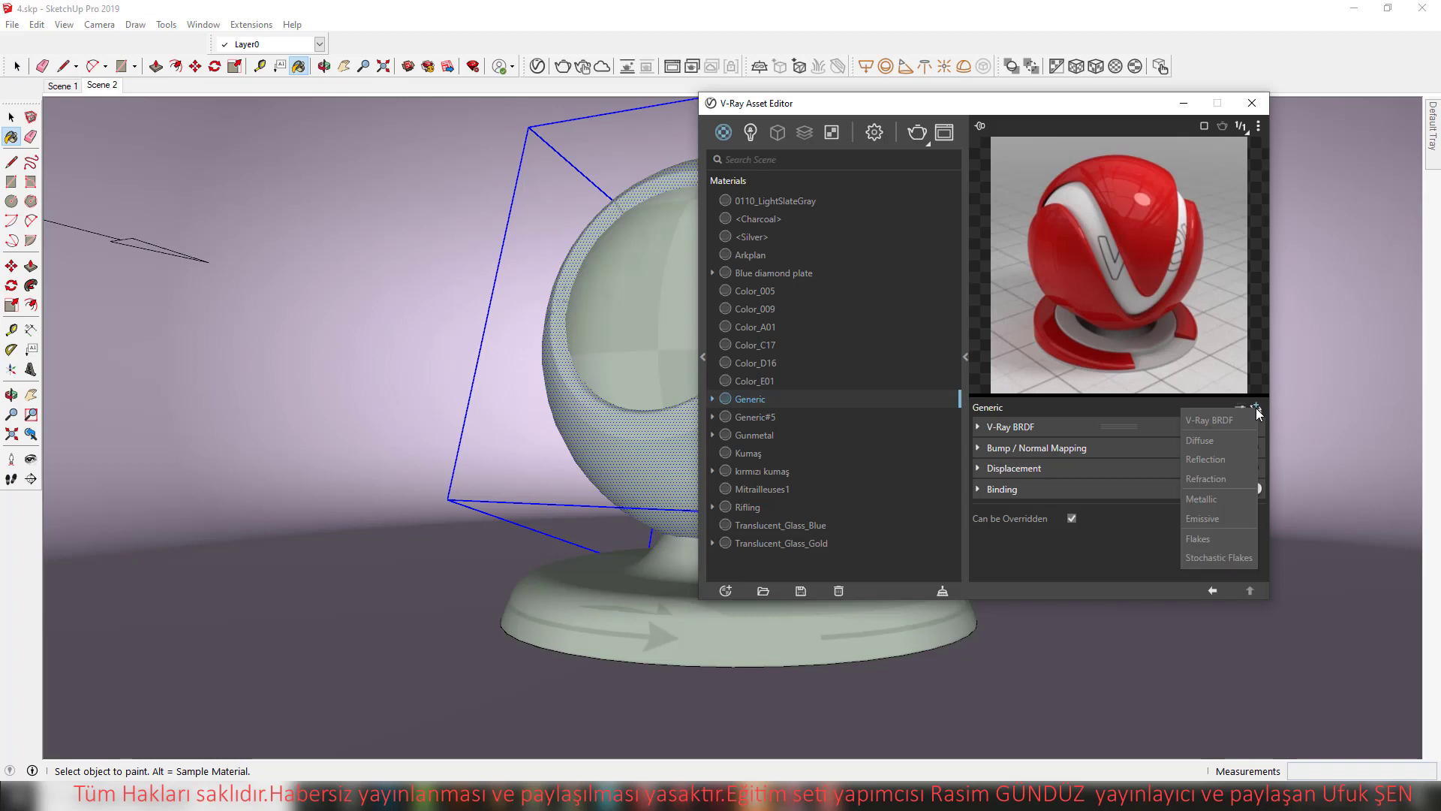
{"action": "left_click", "coordinate": [1199, 420]}
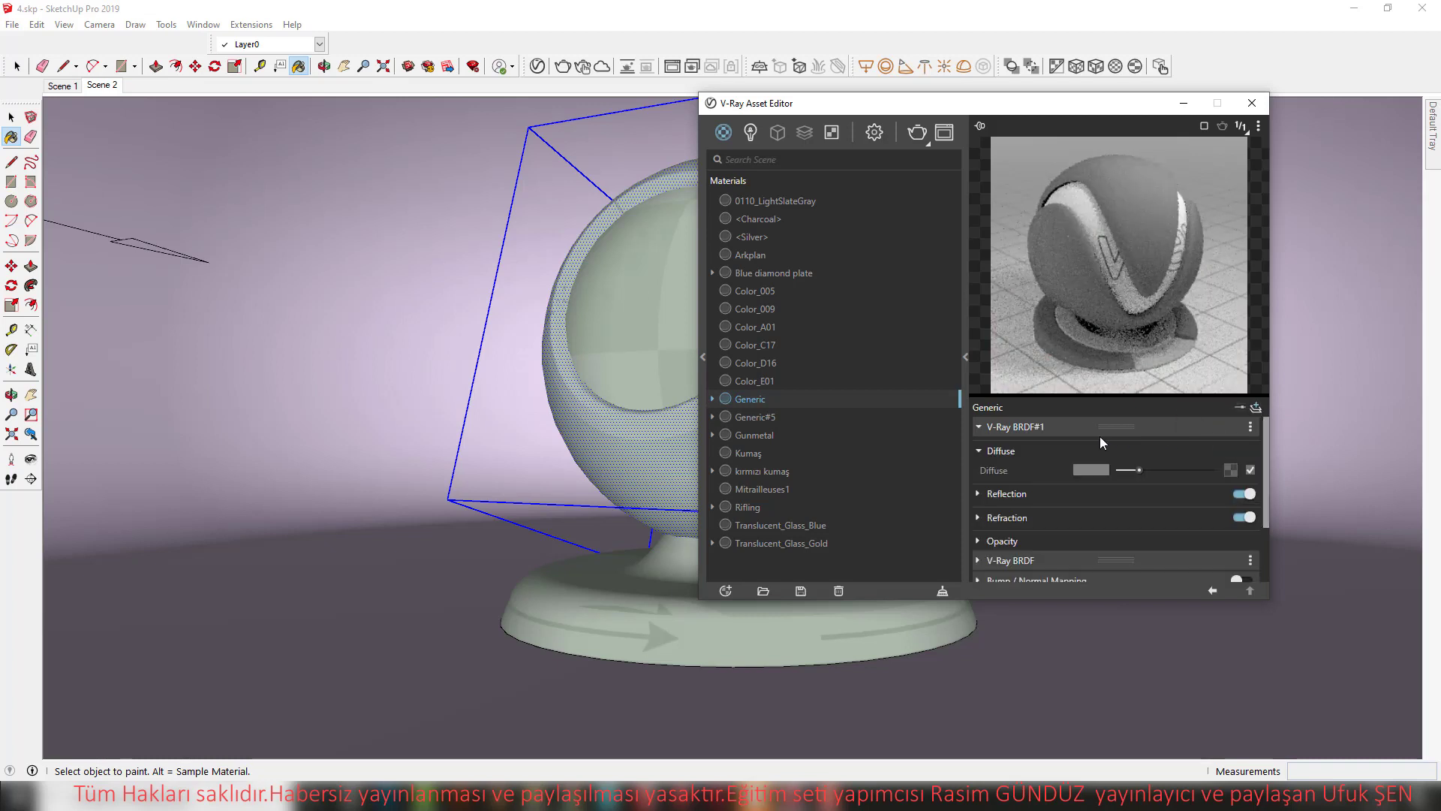
{"action": "left_click", "coordinate": [980, 426]}
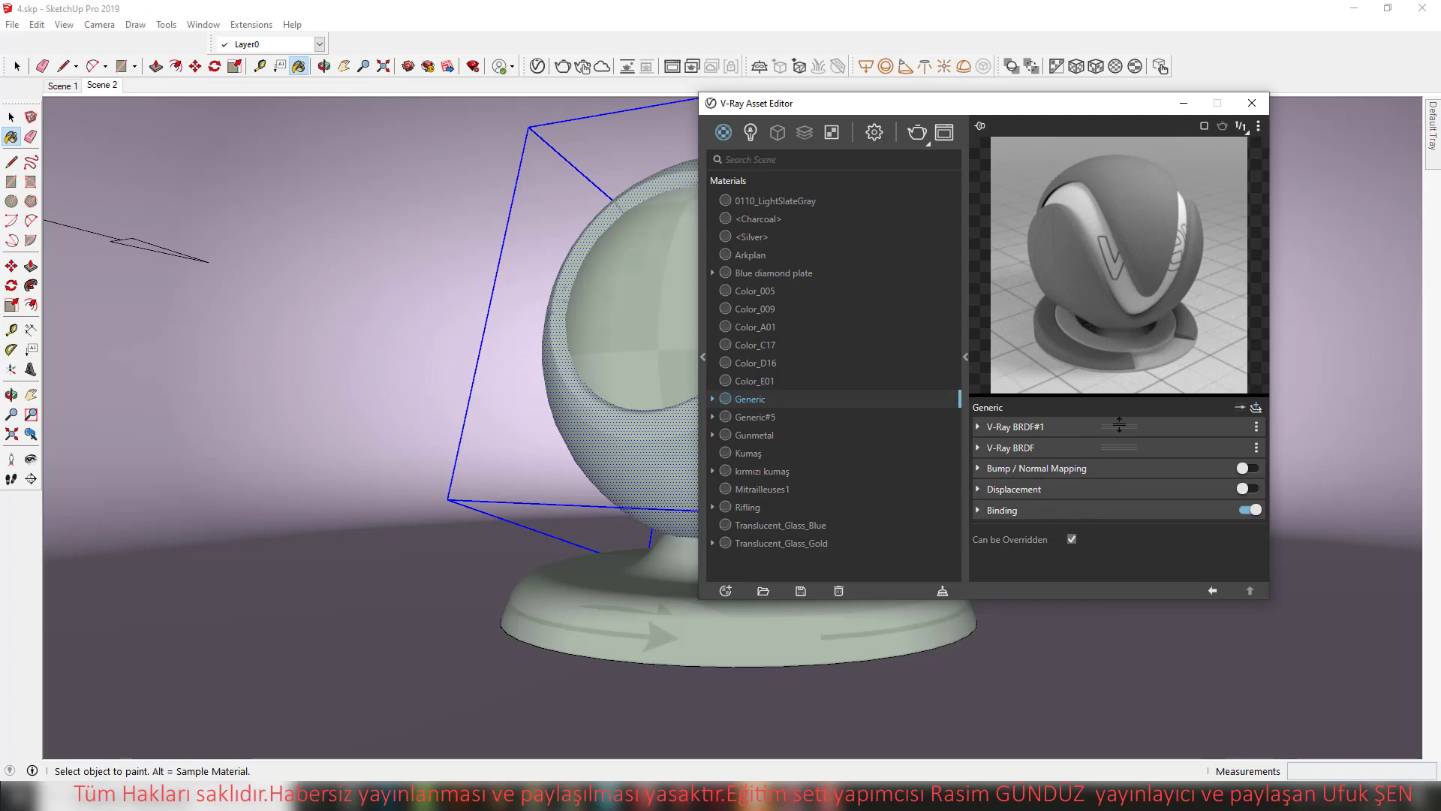
Reorder the layers so the original V-Ray BRDF sits above V-Ray BRDF#1
{"action": "left_click_drag", "start_coordinate": [1120, 425], "coordinate": [1115, 428]}
{"action": "left_click_drag", "start_coordinate": [1117, 425], "coordinate": [1114, 419]}
{"action": "left_click_drag", "start_coordinate": [1114, 419], "coordinate": [1122, 446]}
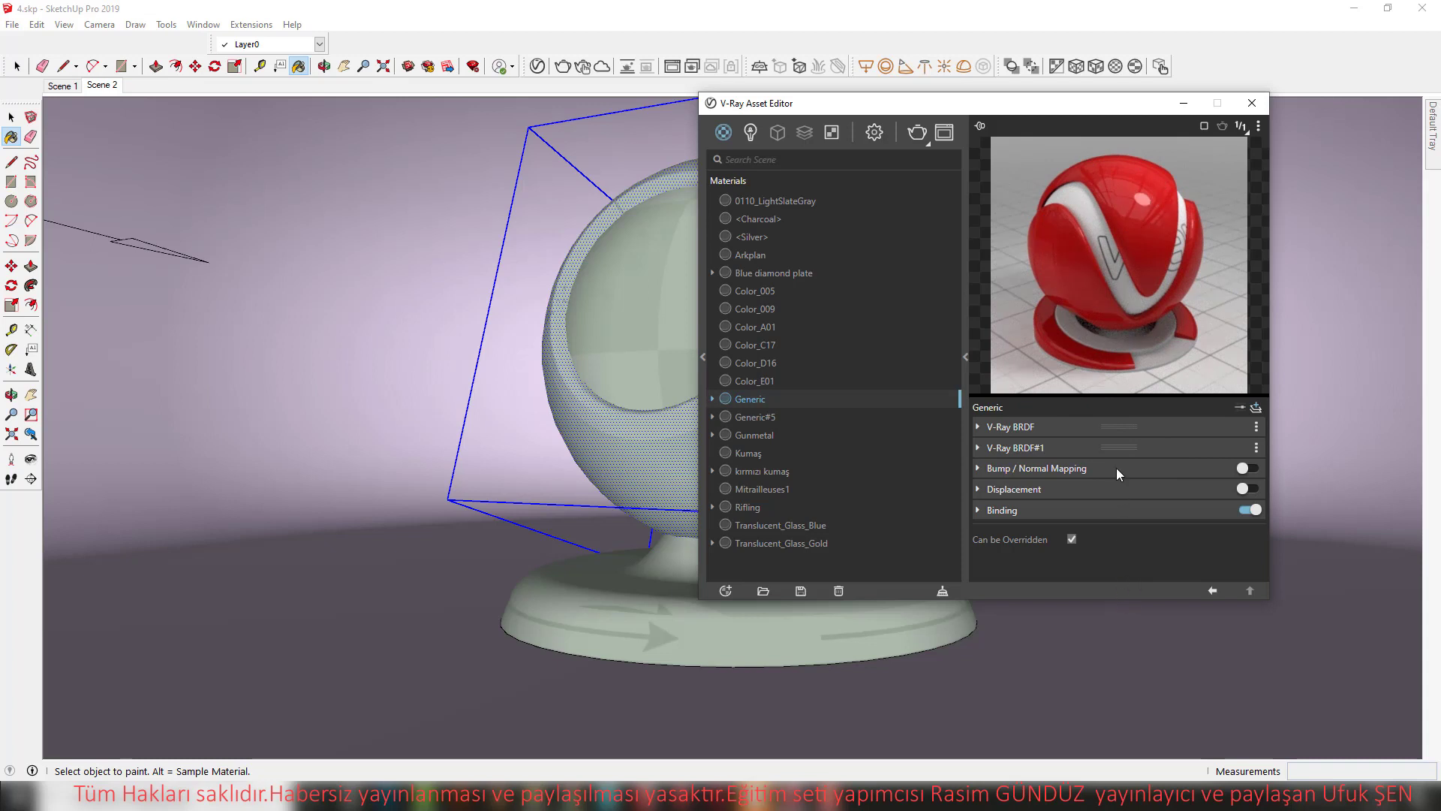
{"action": "left_click_drag", "start_coordinate": [1121, 448], "coordinate": [1123, 427]}
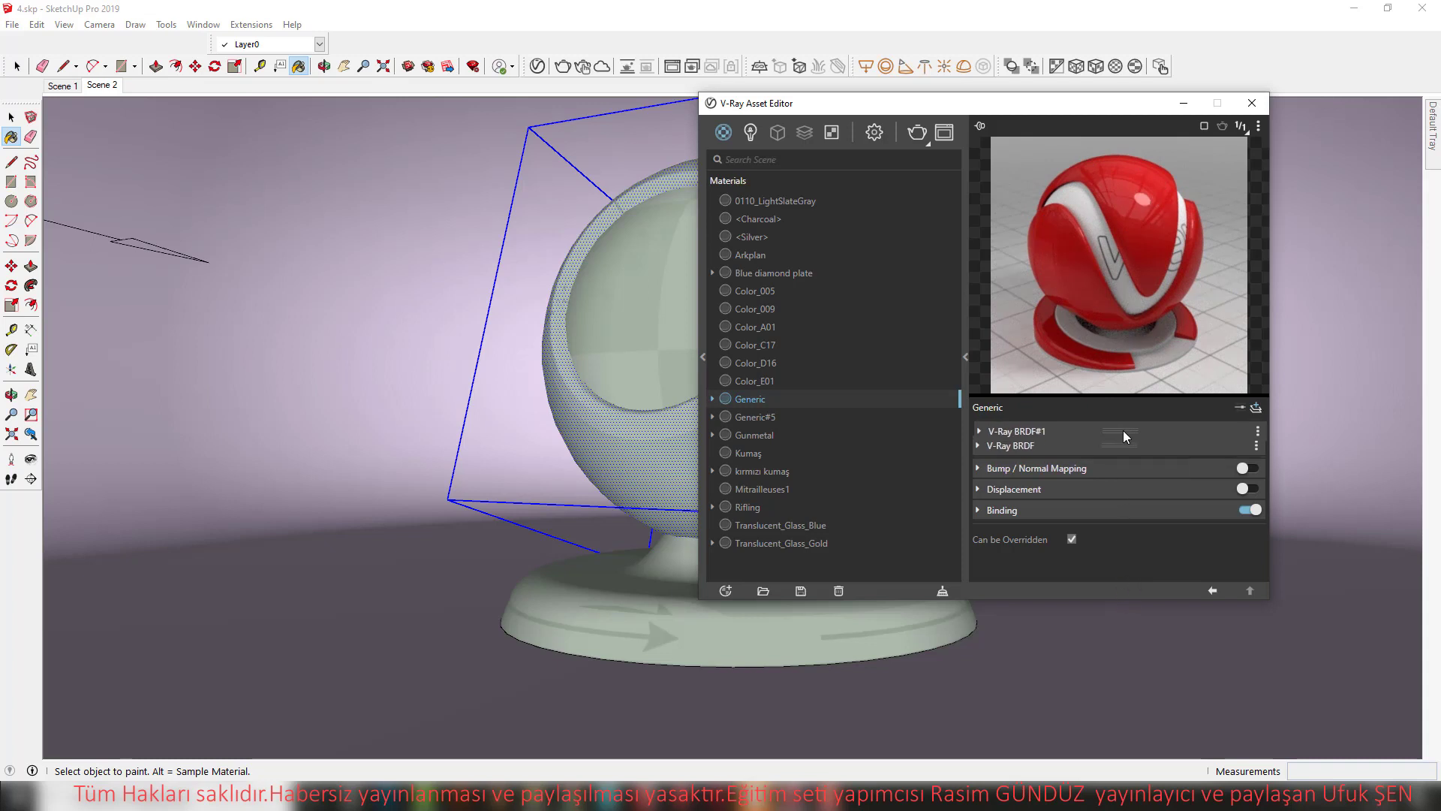
{"action": "left_click", "coordinate": [985, 428]}
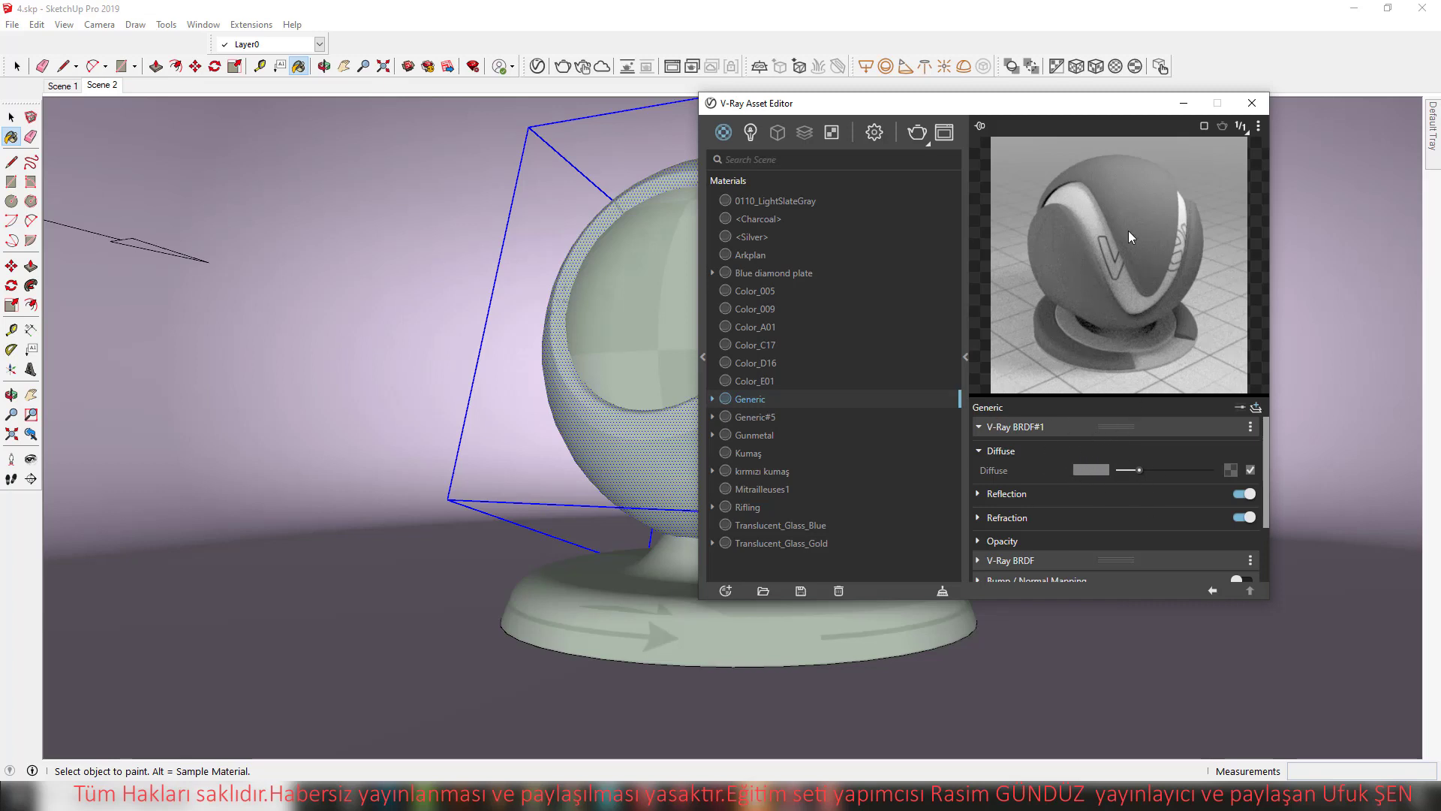
{"action": "left_click", "coordinate": [981, 425]}
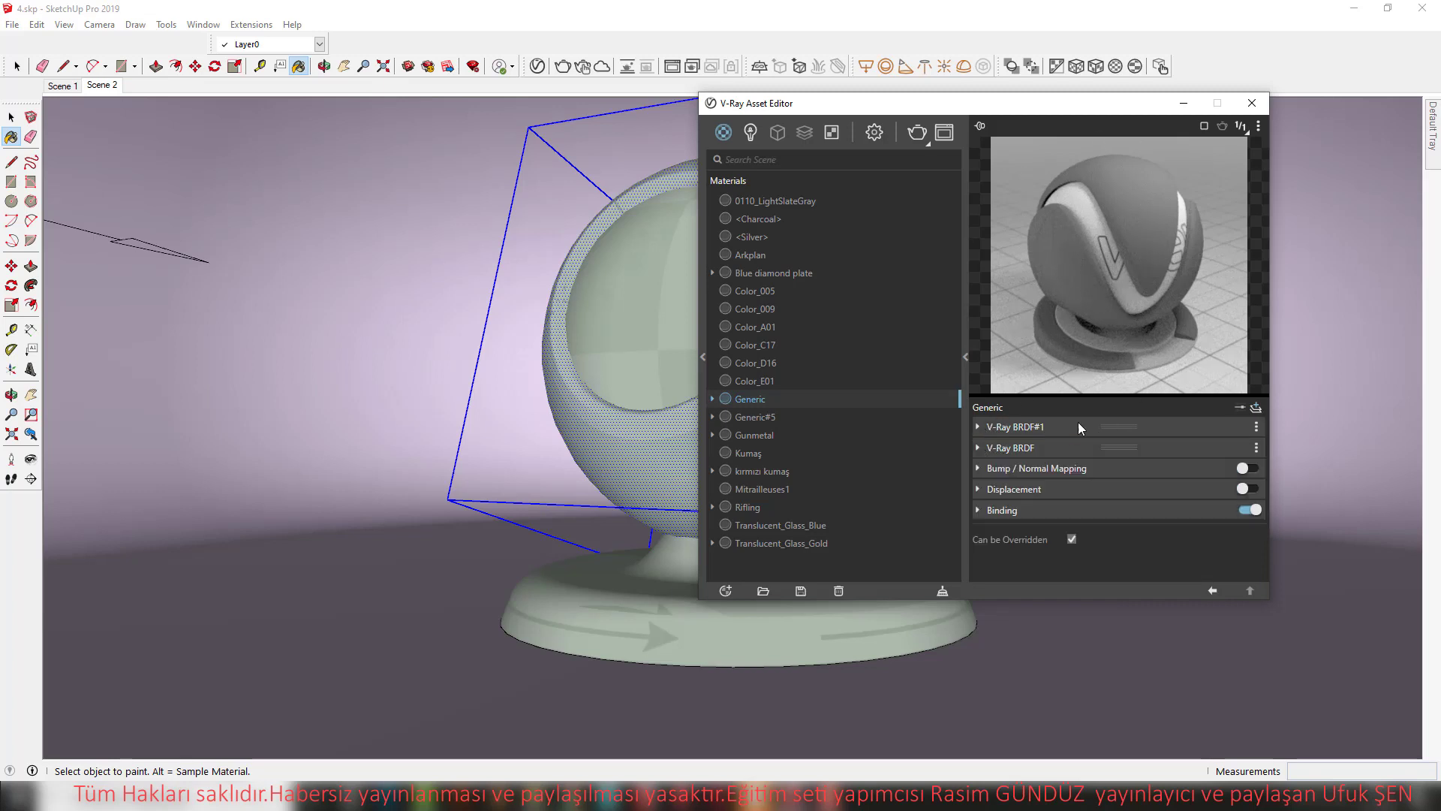
{"action": "left_click_drag", "start_coordinate": [1119, 445], "coordinate": [1129, 418]}
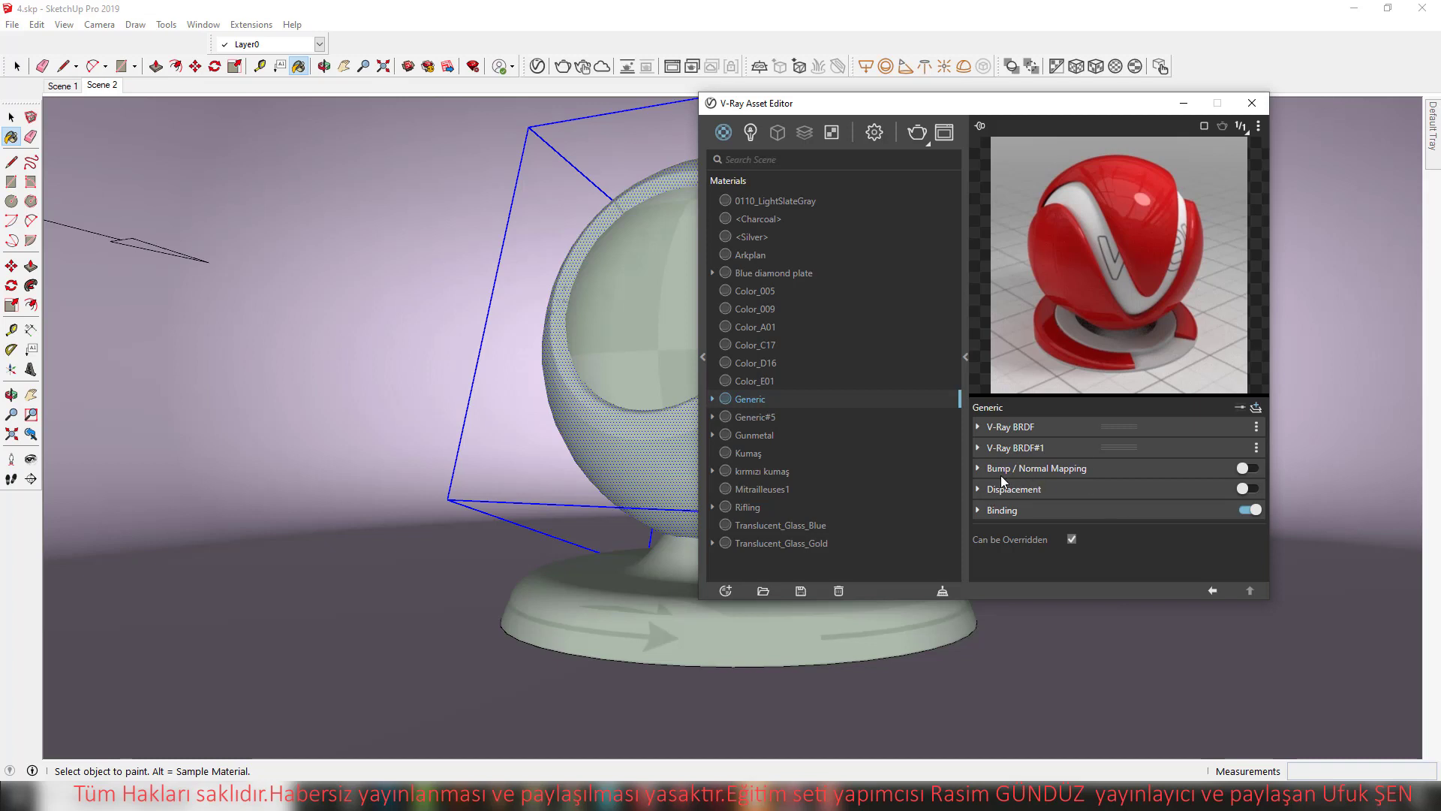
Leave Bump/Normal Mapping off and set the Binding Texture Mode to Texture Helper
{"action": "left_click", "coordinate": [1246, 469]}
{"action": "left_click", "coordinate": [979, 510]}
{"action": "scroll", "coordinate": [1103, 535], "scroll_direction": "down", "scroll_amount": 1}
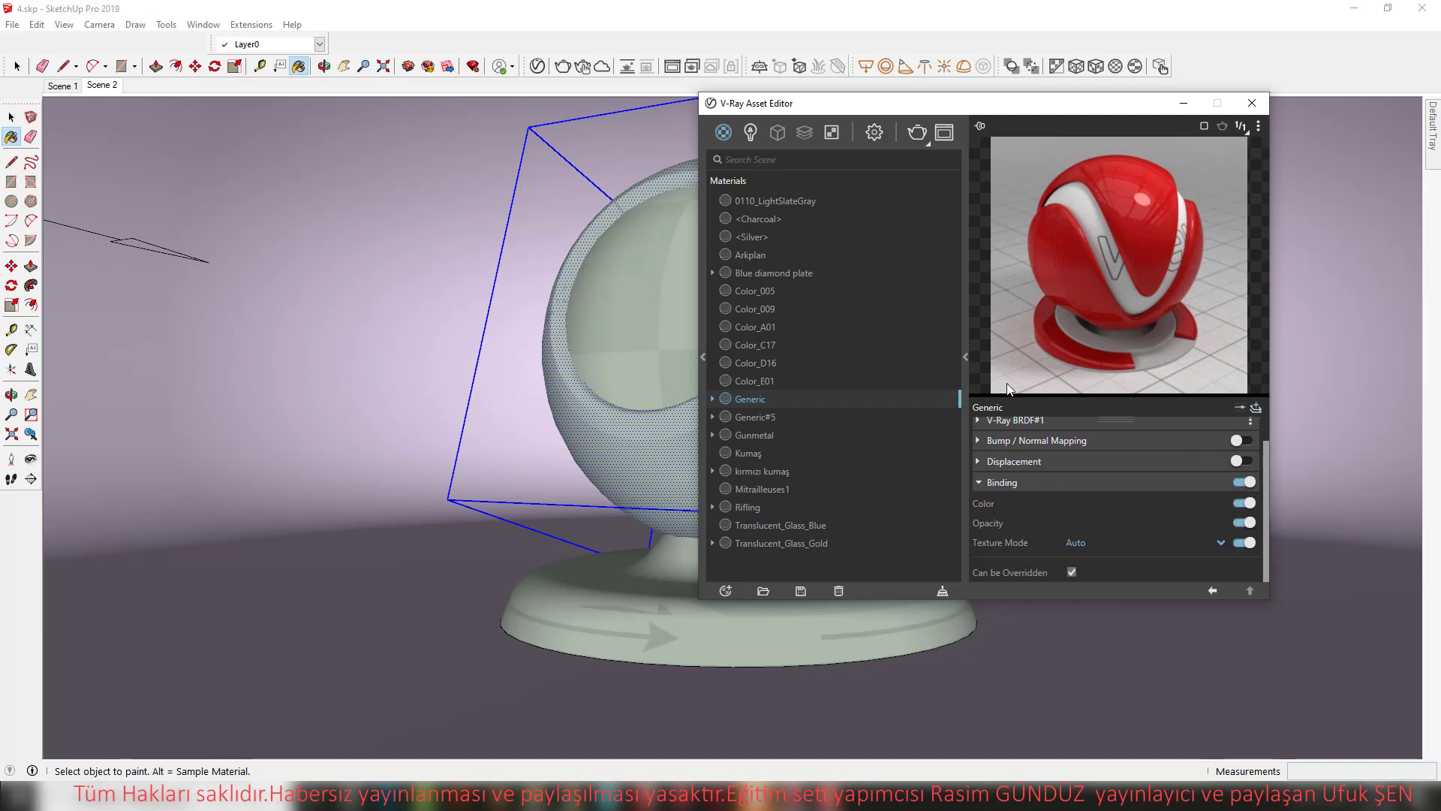
{"action": "left_click_drag", "start_coordinate": [979, 104], "coordinate": [1128, 107]}
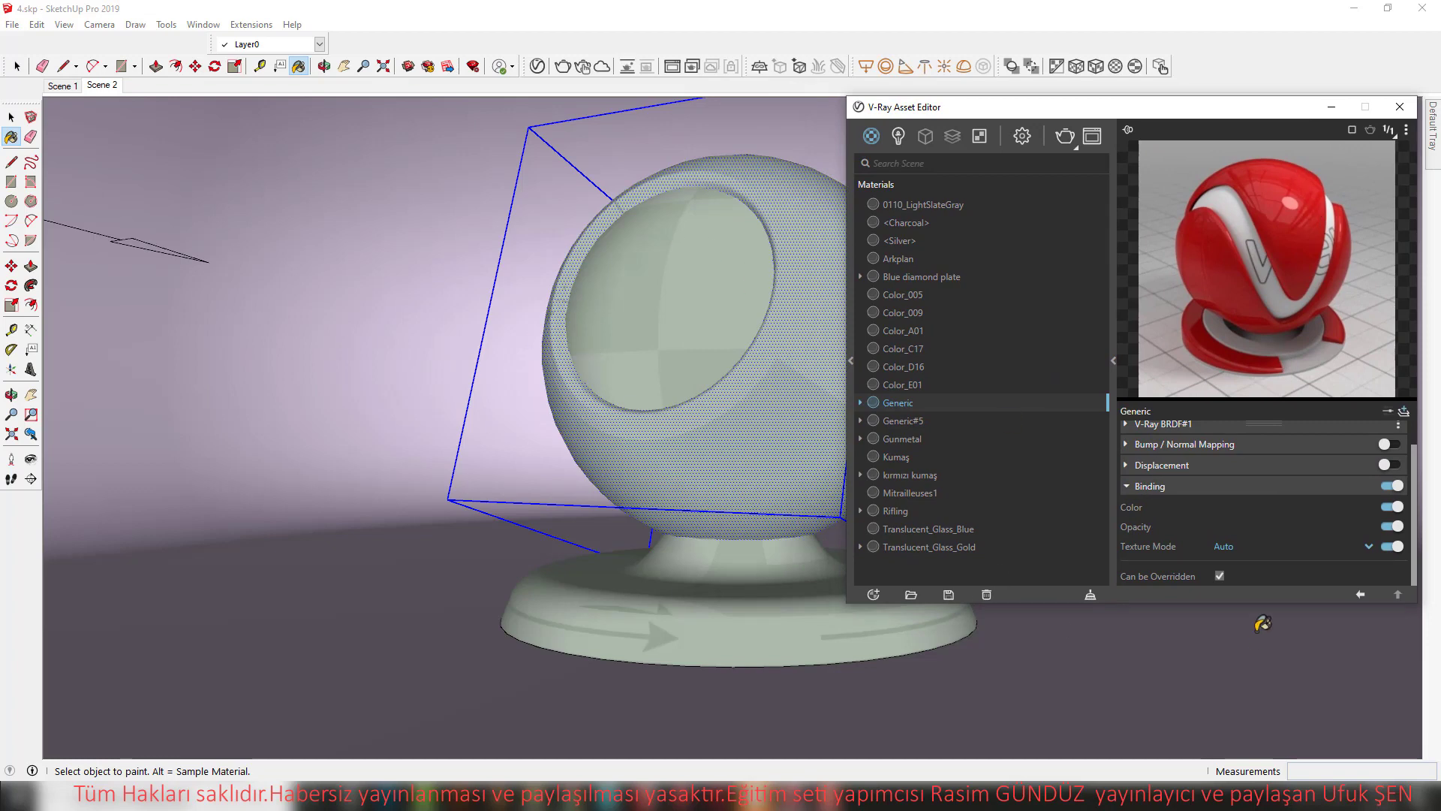
{"action": "left_click", "coordinate": [1238, 547]}
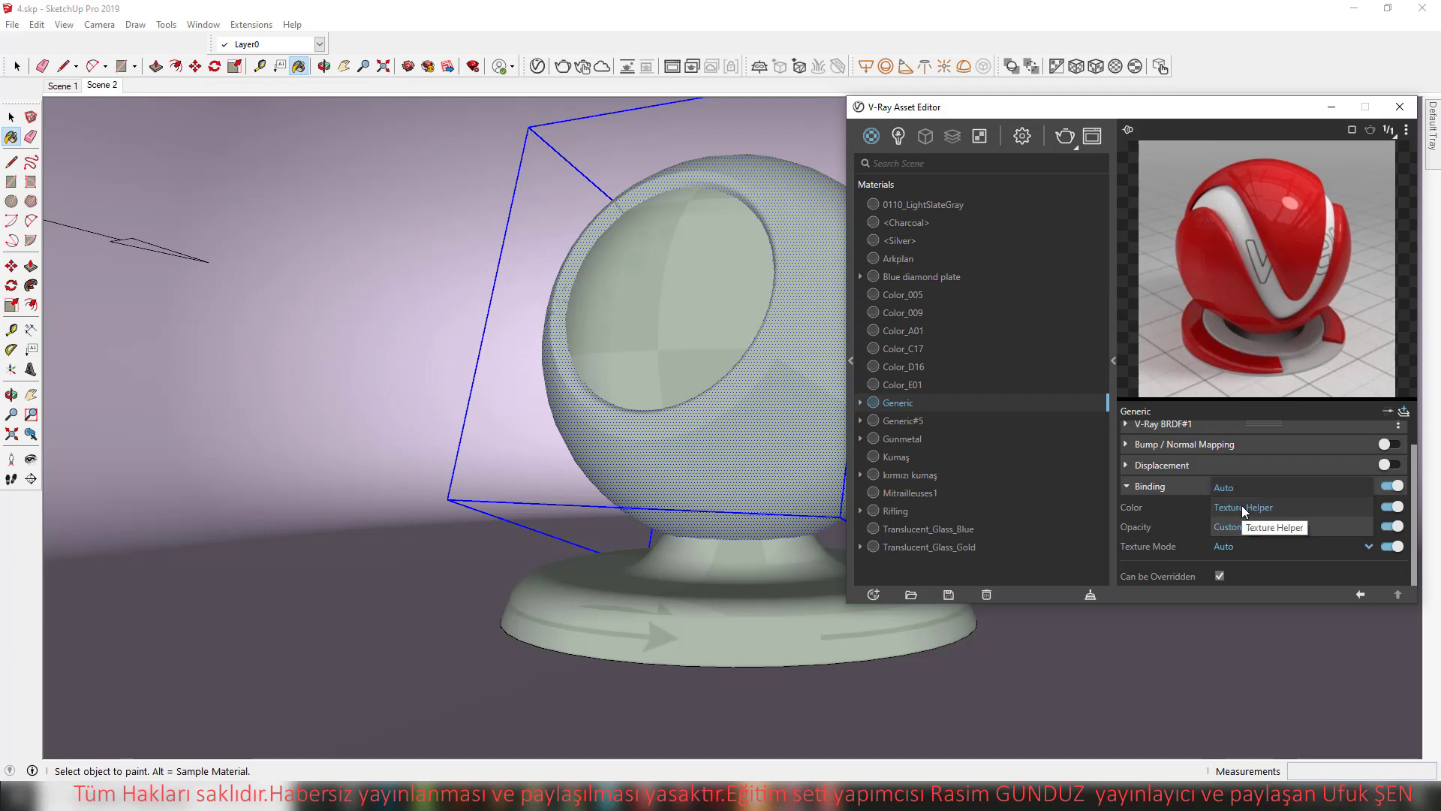
{"action": "left_click", "coordinate": [1243, 509]}
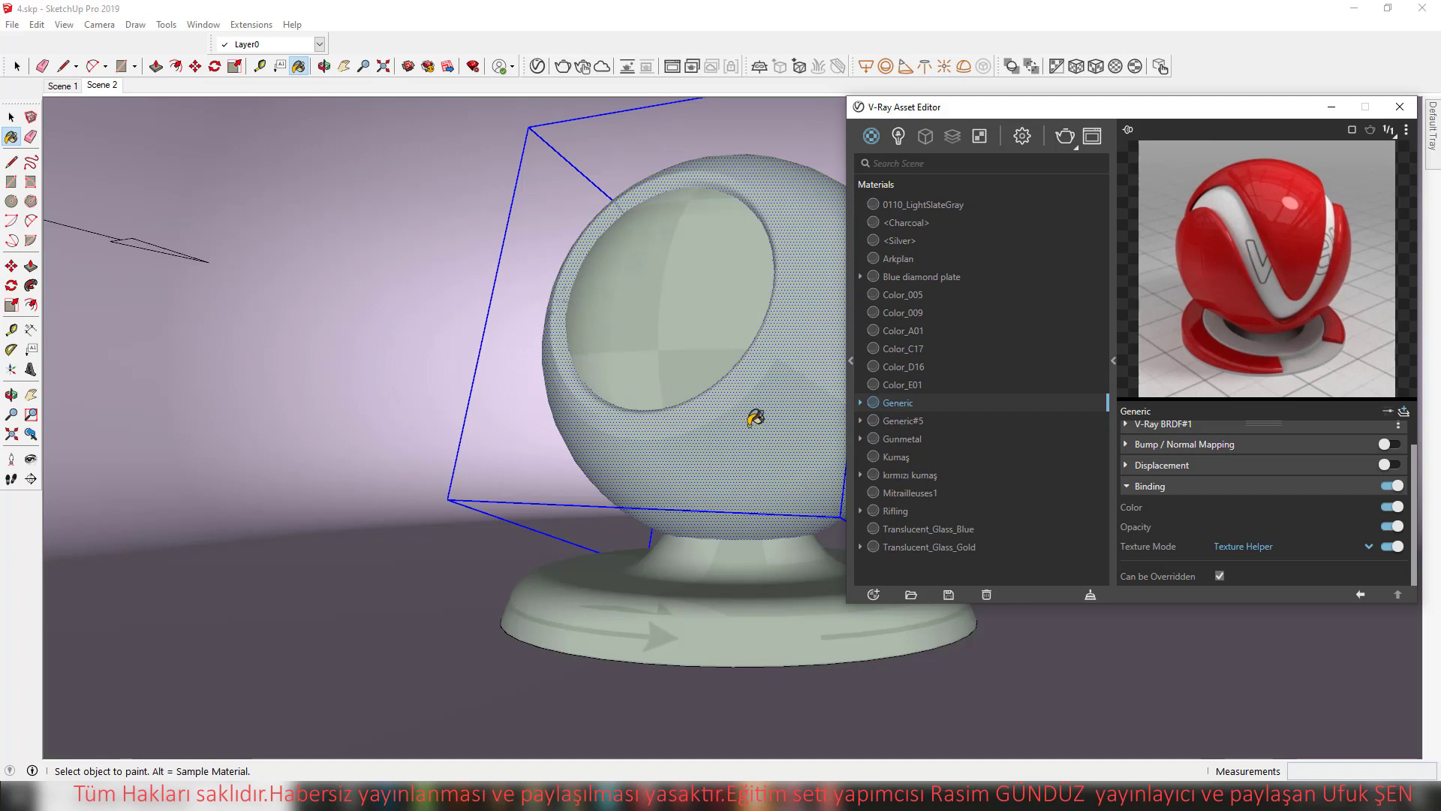
{"action": "left_click", "coordinate": [1266, 548]}
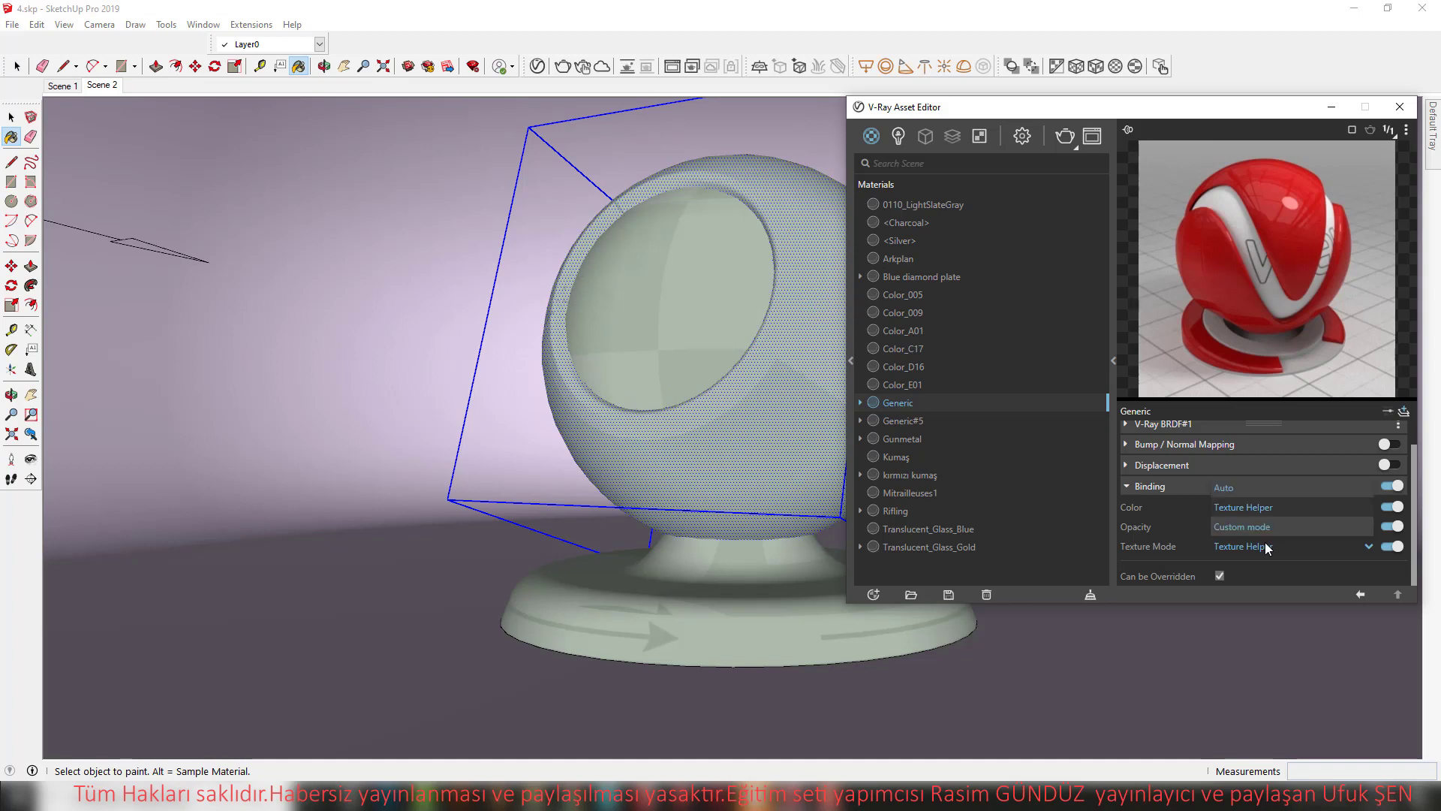
Set Binding to Custom mode with a Bitmap texture of 121_dark browm wood fence texture-seamless.jpg
{"action": "left_click", "coordinate": [1270, 525]}
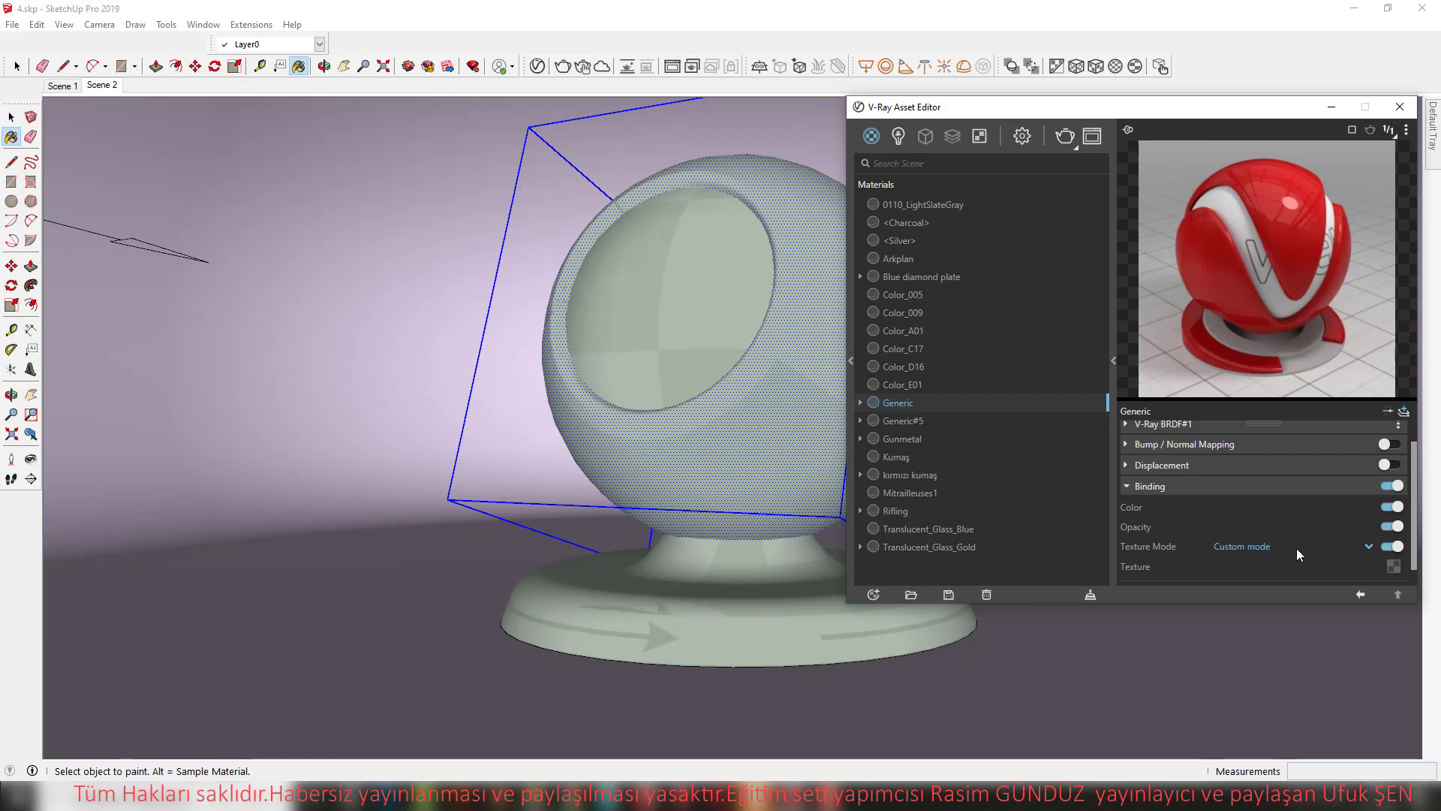
{"action": "scroll", "coordinate": [1247, 550], "scroll_direction": "down", "scroll_amount": 1}
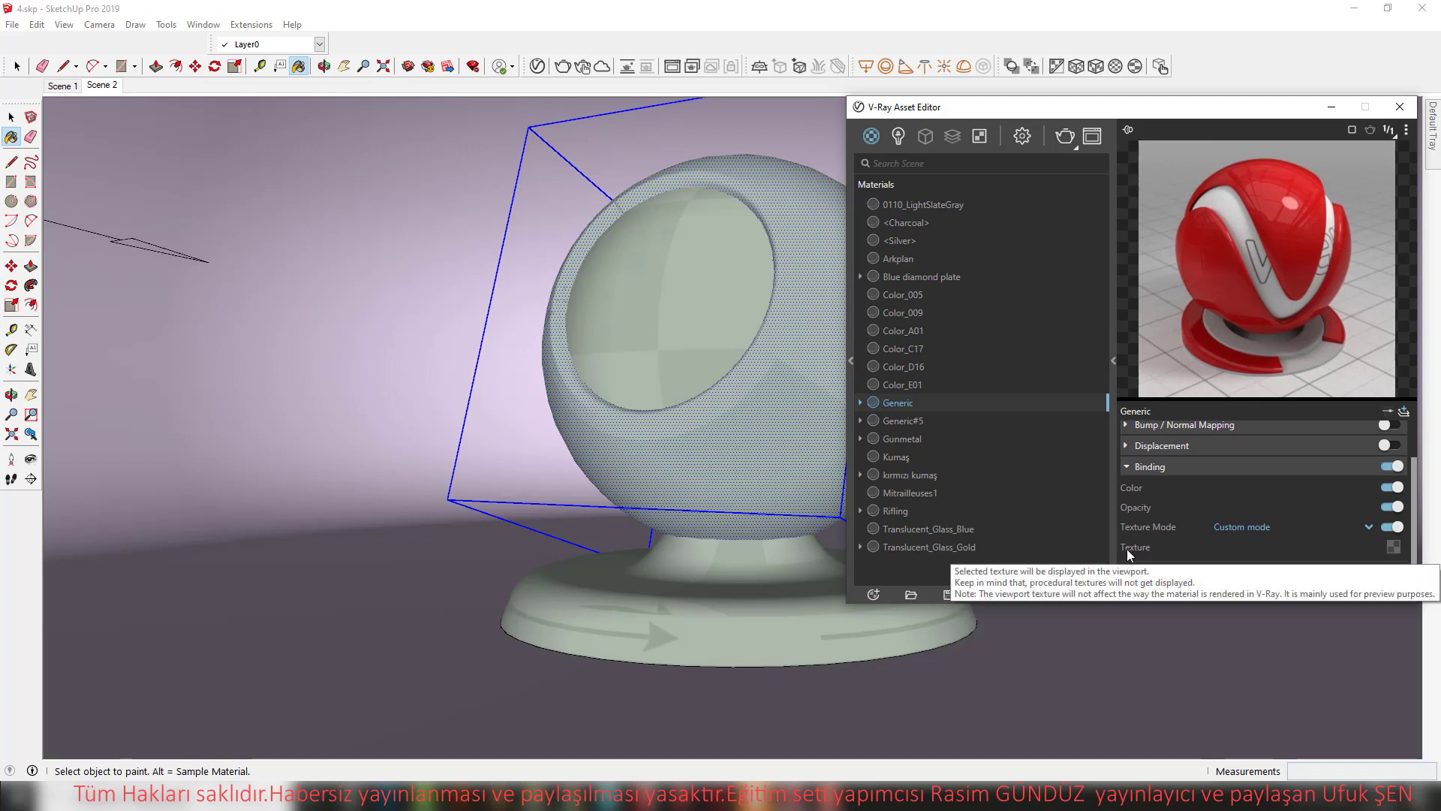
{"action": "left_click", "coordinate": [1394, 547]}
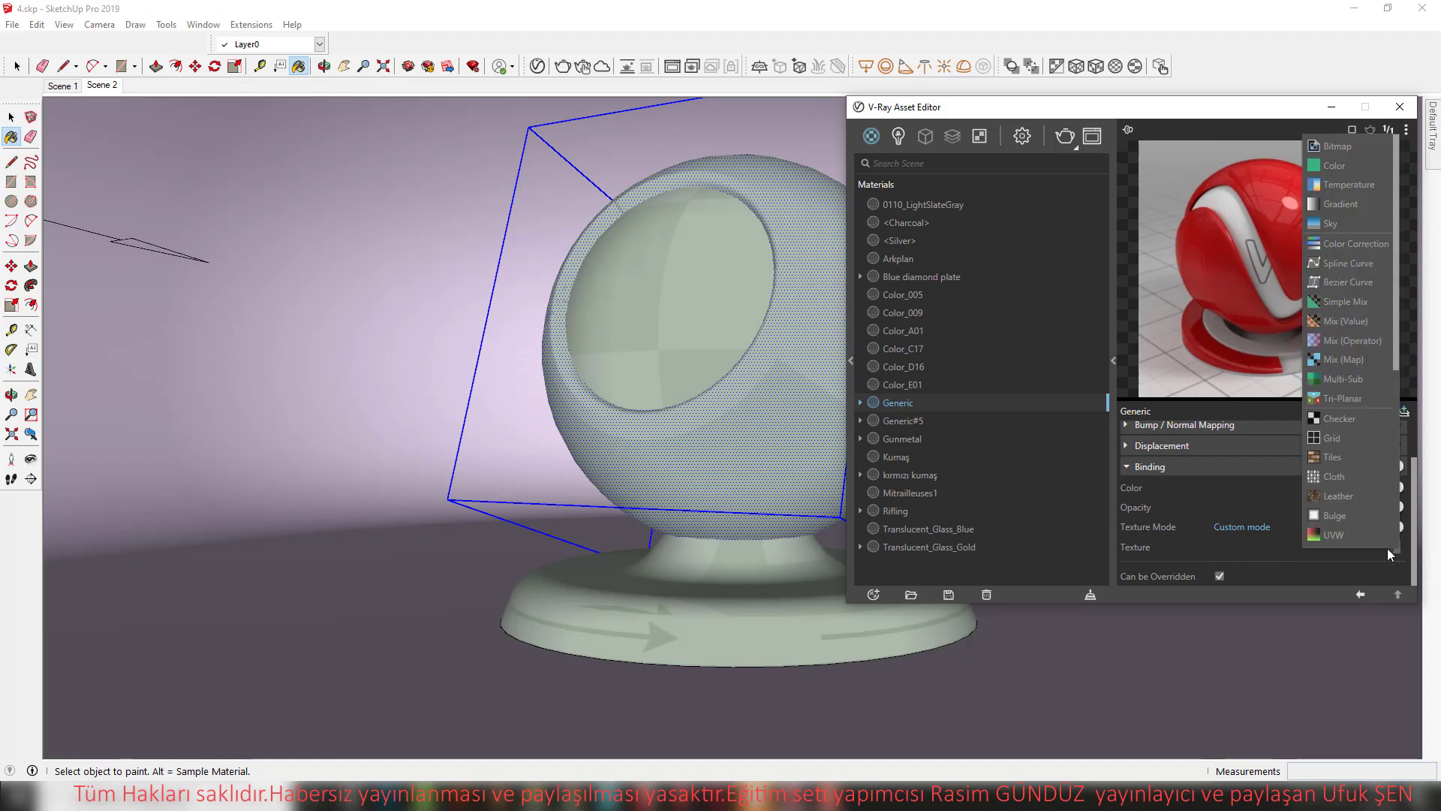
{"action": "left_click", "coordinate": [1364, 151]}
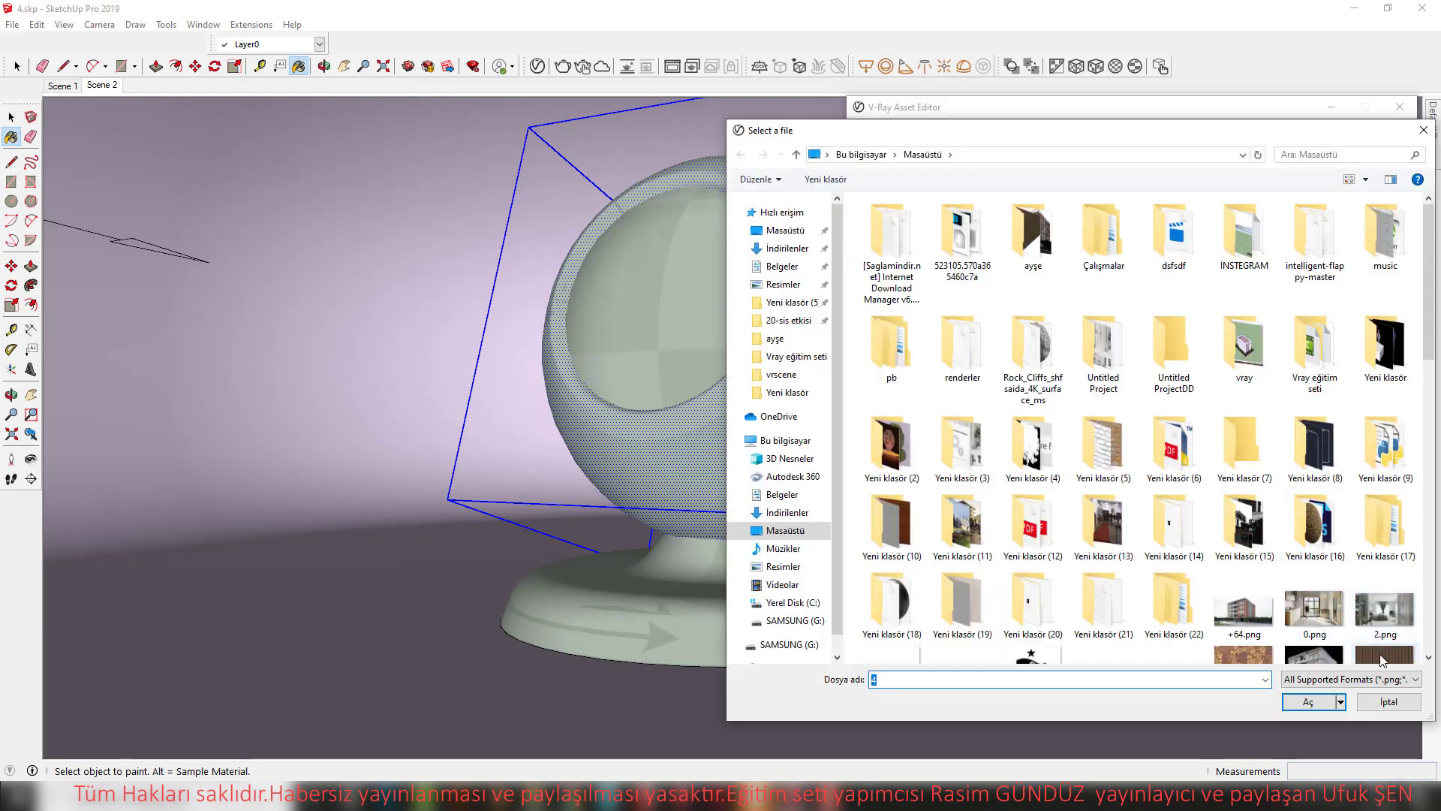
{"action": "left_click", "coordinate": [1385, 642]}
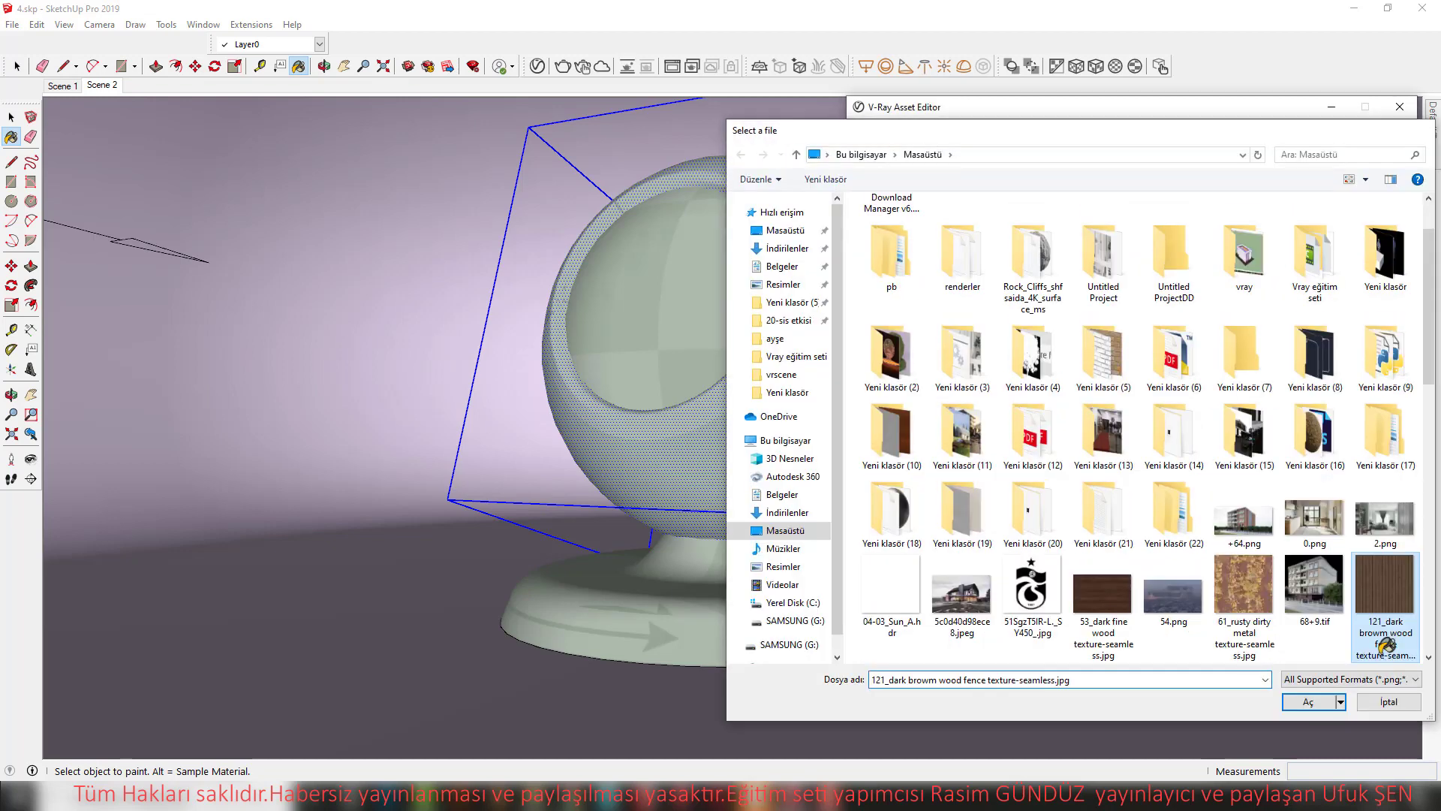
{"action": "double_click", "coordinate": [1385, 642]}
{"action": "left_click", "coordinate": [1358, 594]}
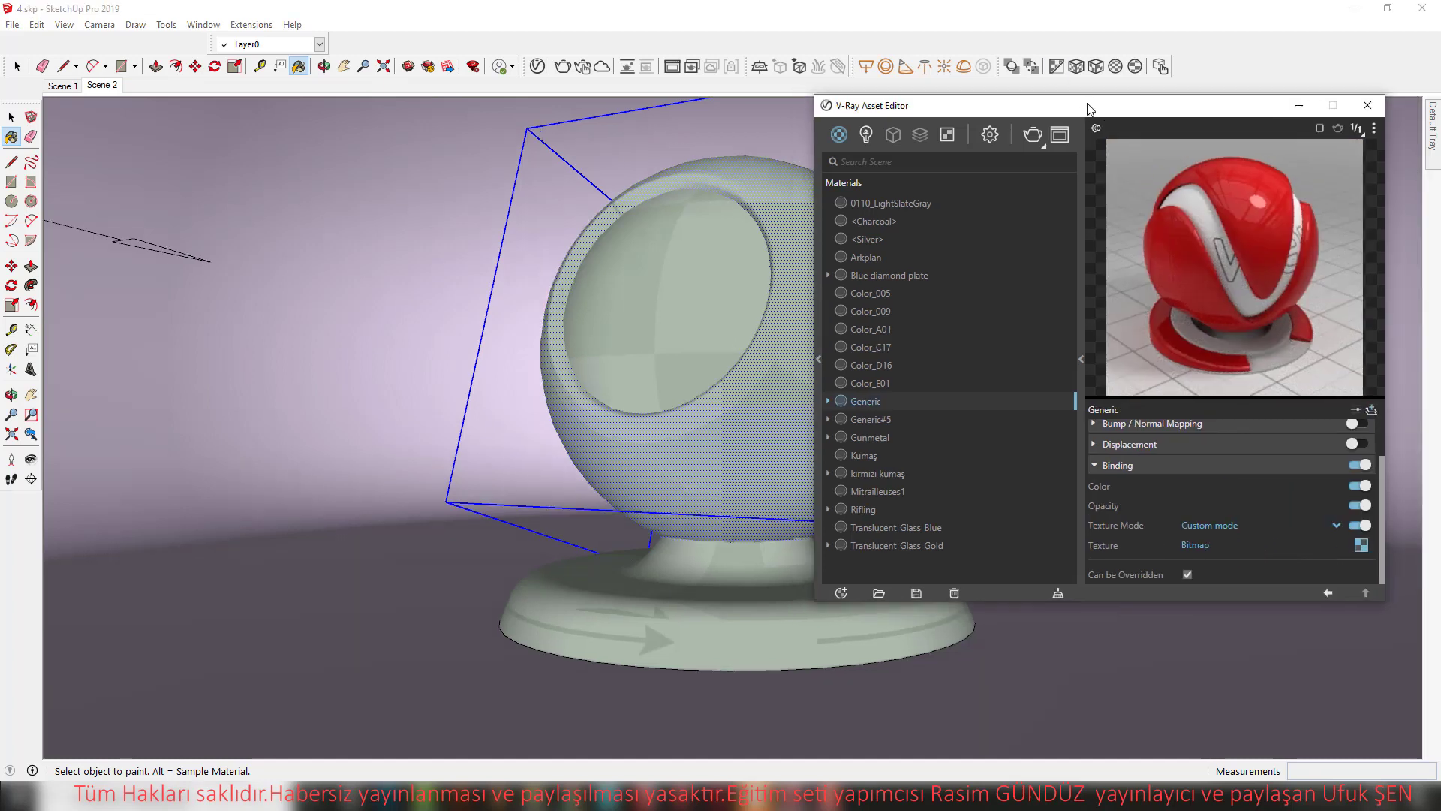
{"action": "left_click_drag", "start_coordinate": [1096, 106], "coordinate": [1085, 103]}
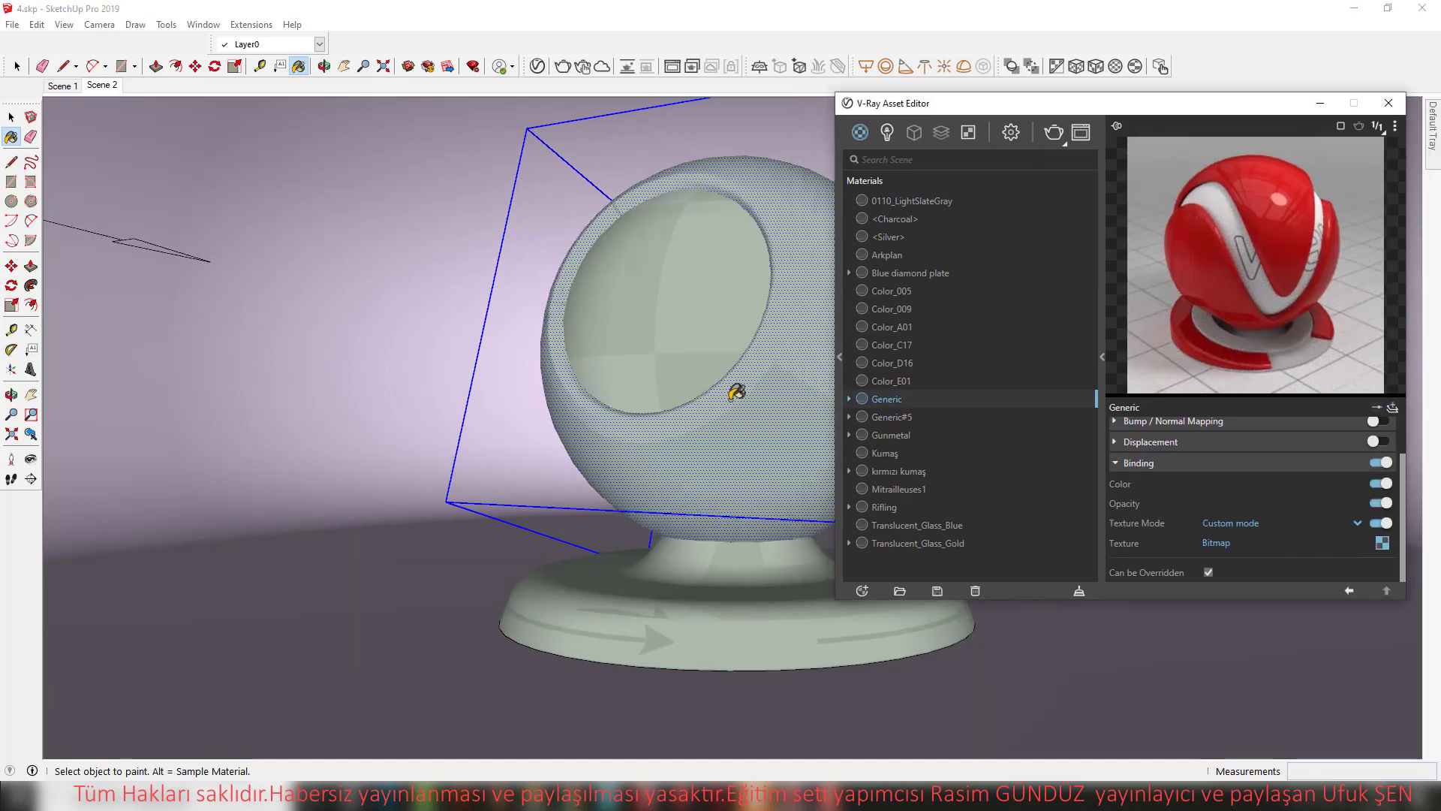
Apply Generic to the selected sphere, toggling Texture Mode to Texture Helper and back to Custom
{"action": "right_click", "coordinate": [903, 400]}
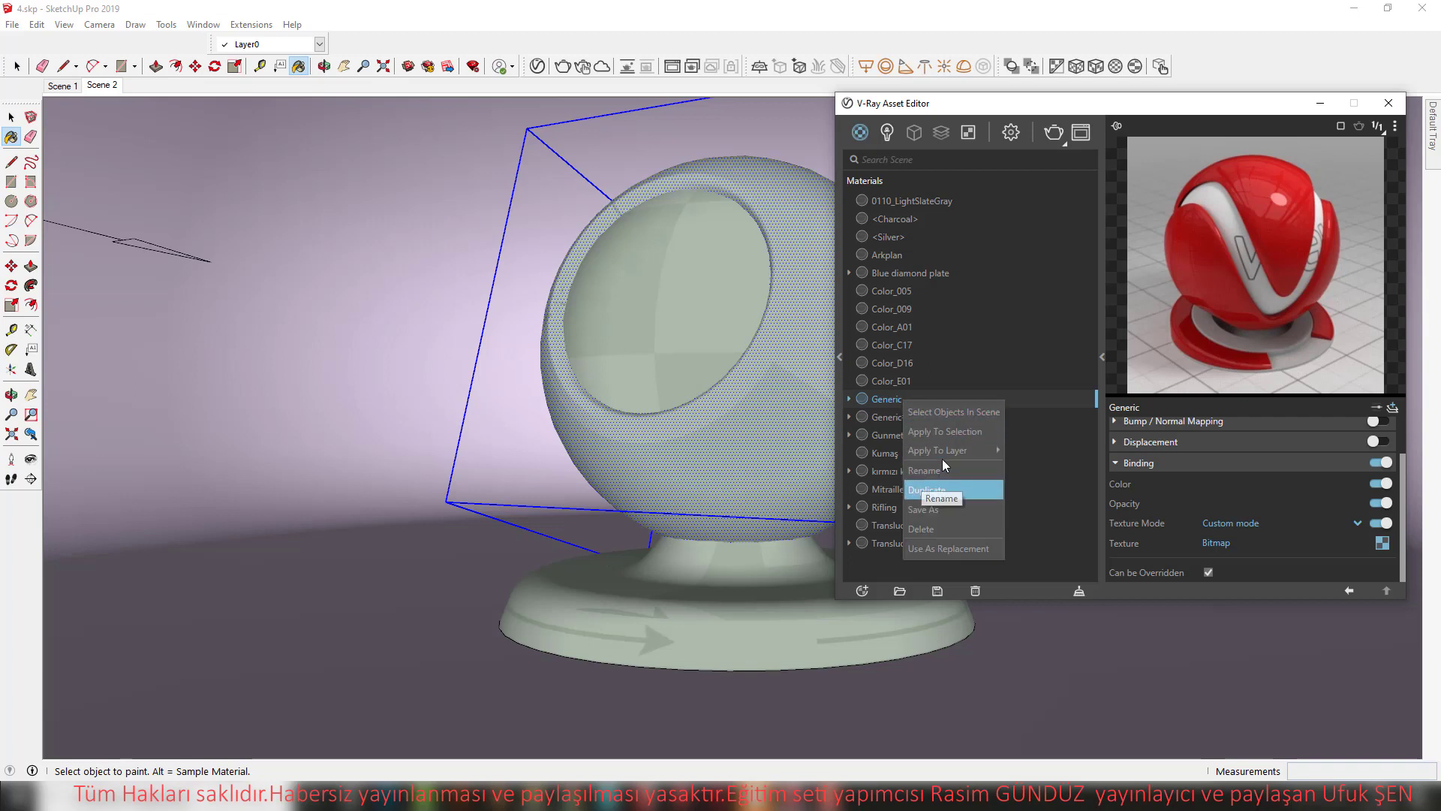
{"action": "left_click", "coordinate": [940, 432]}
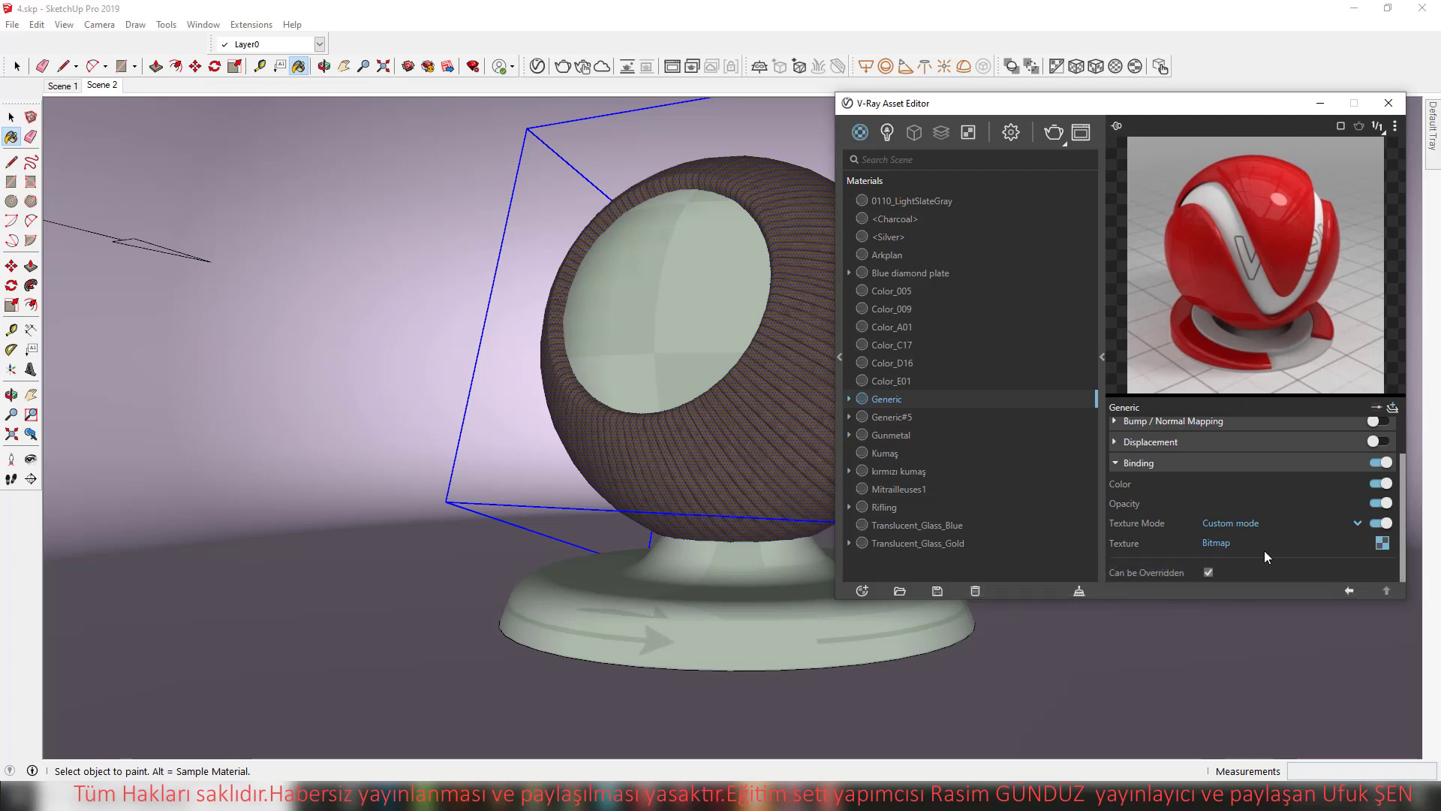
{"action": "left_click", "coordinate": [1256, 524]}
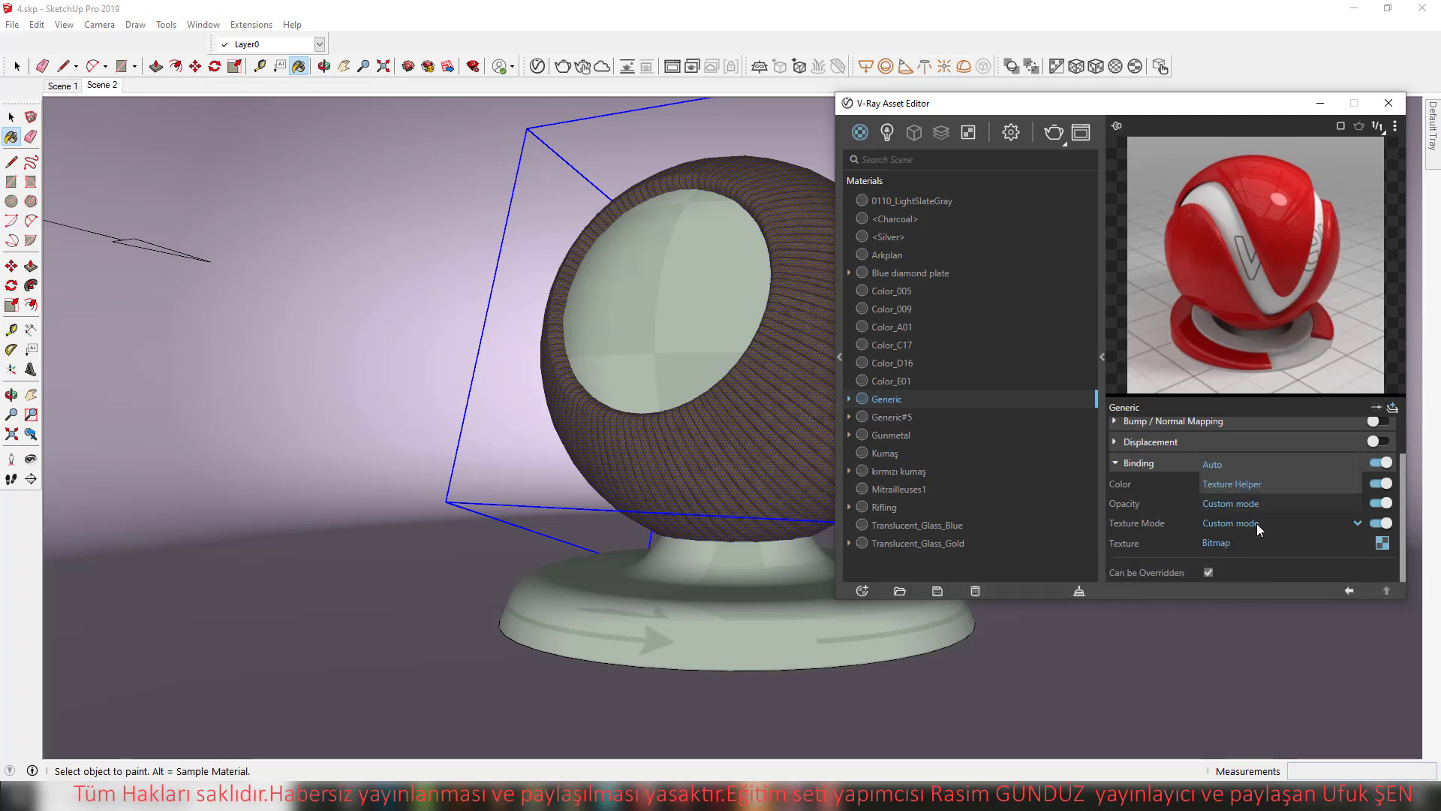
{"action": "left_click", "coordinate": [1226, 483]}
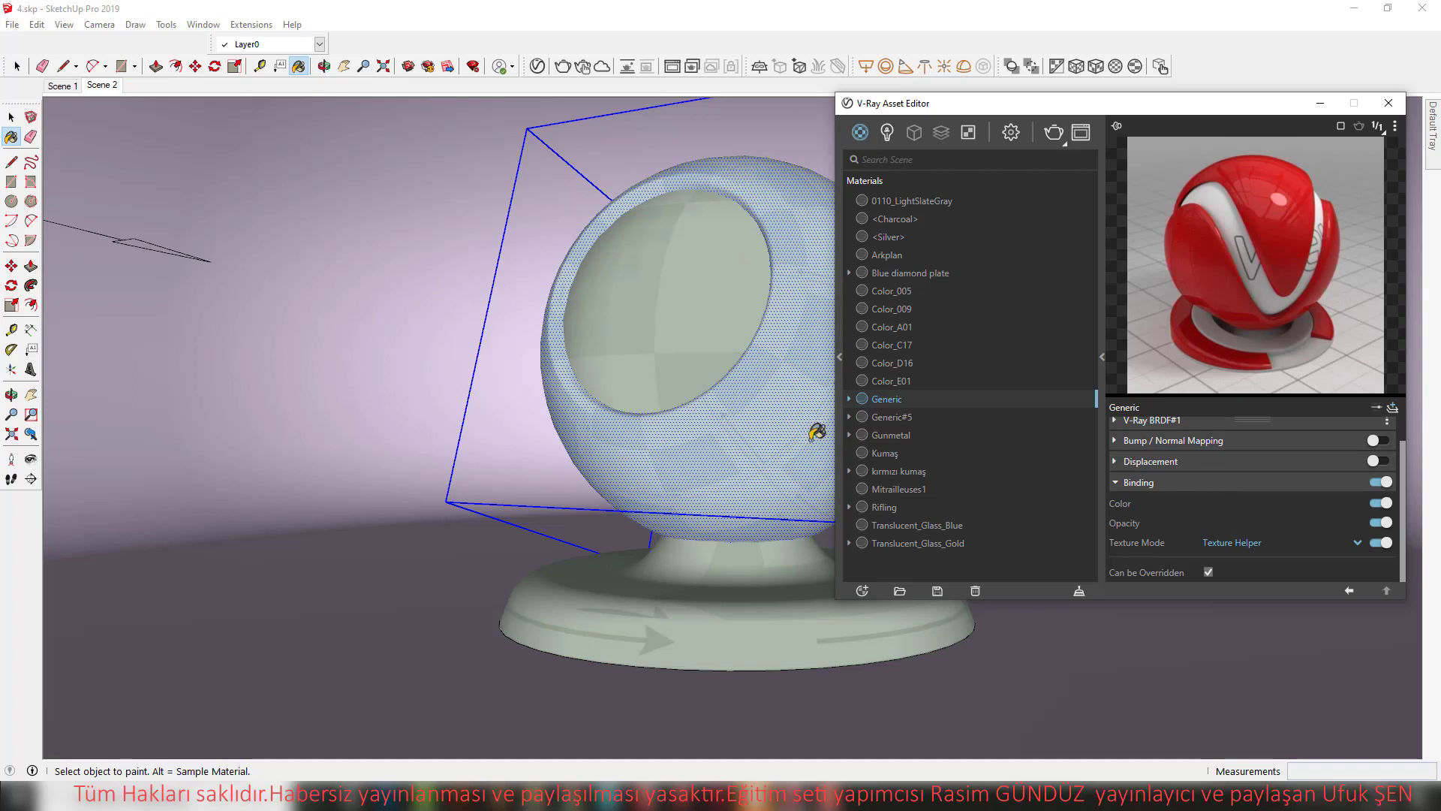
{"action": "left_click", "coordinate": [1246, 544]}
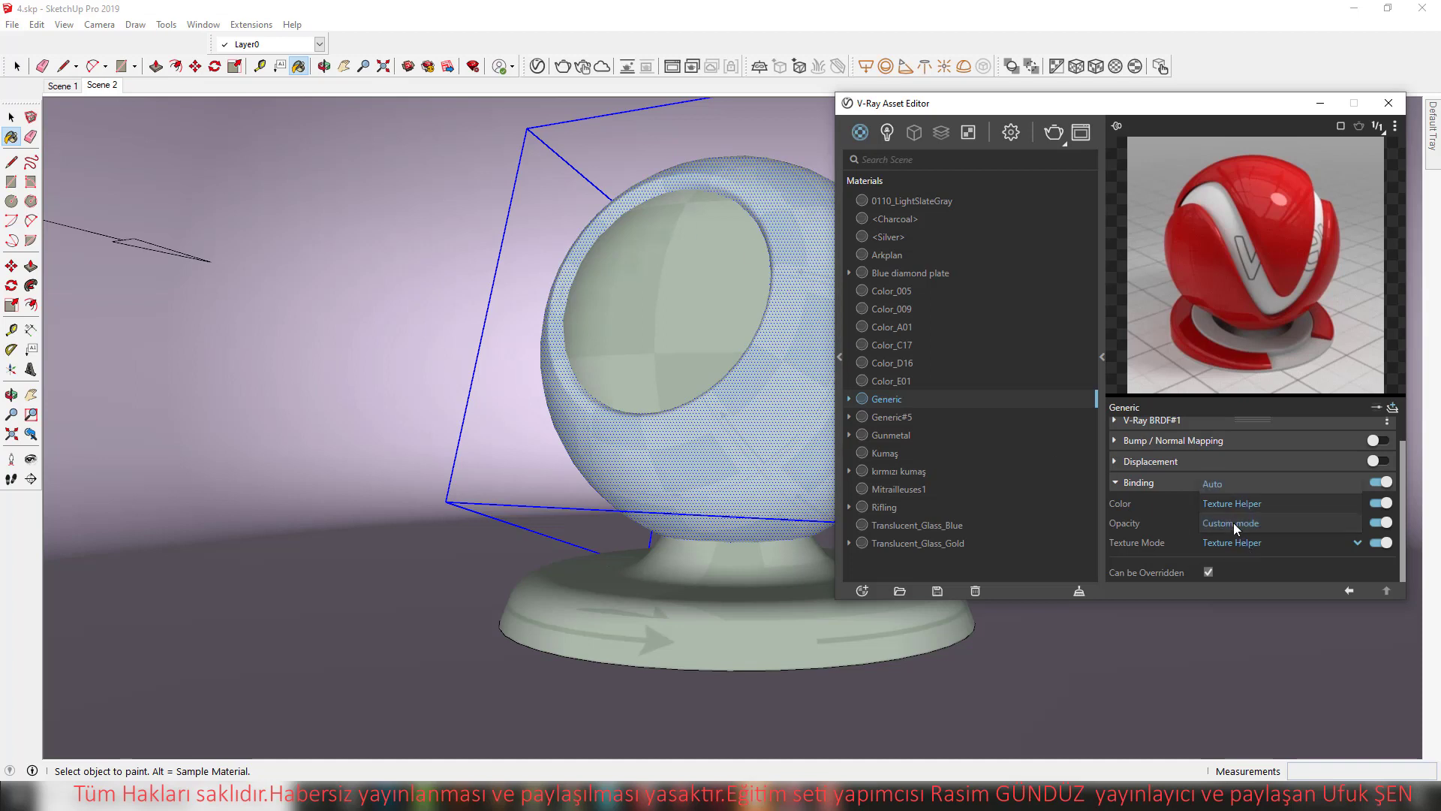
{"action": "left_click", "coordinate": [1233, 522]}
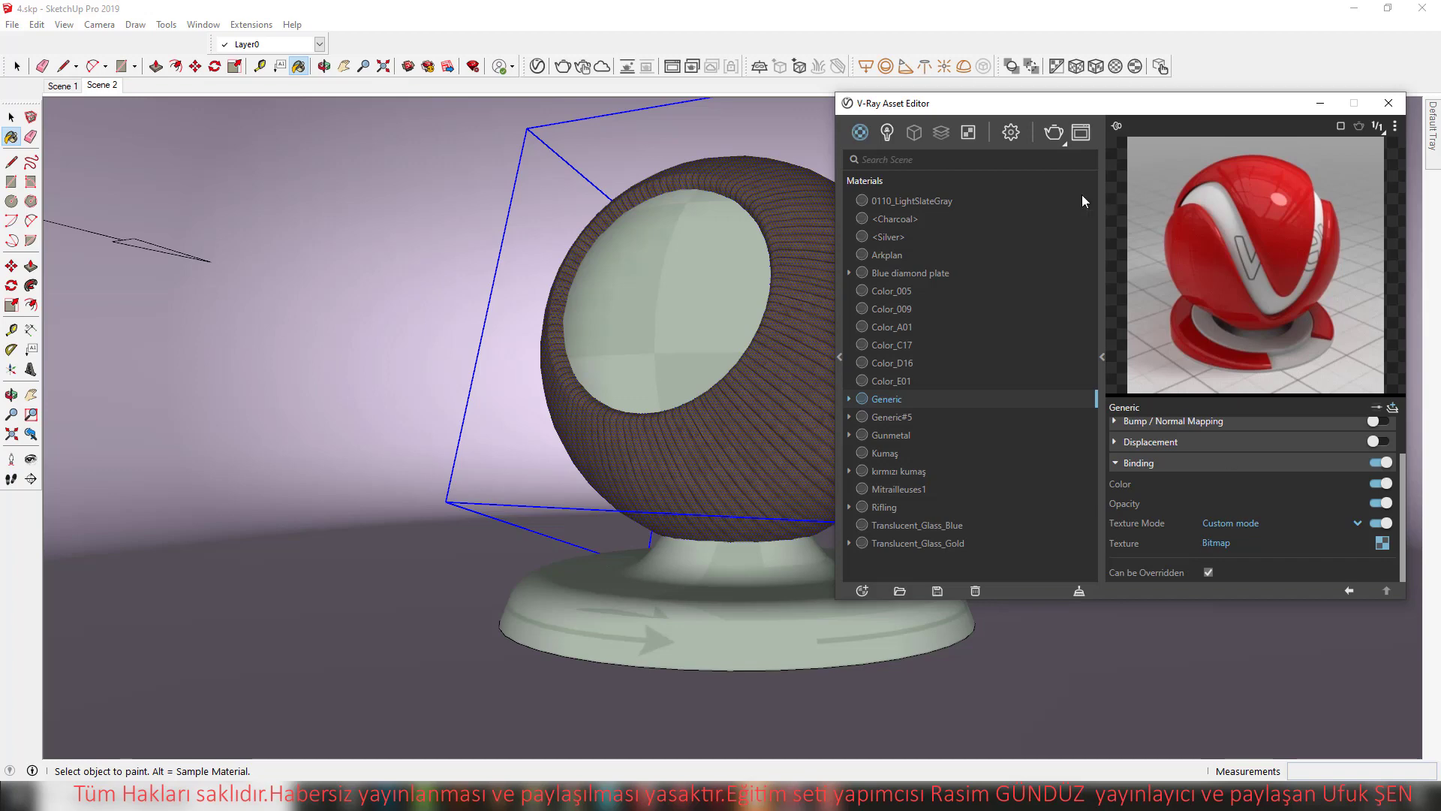
{"action": "left_click_drag", "start_coordinate": [1066, 103], "coordinate": [1126, 103]}
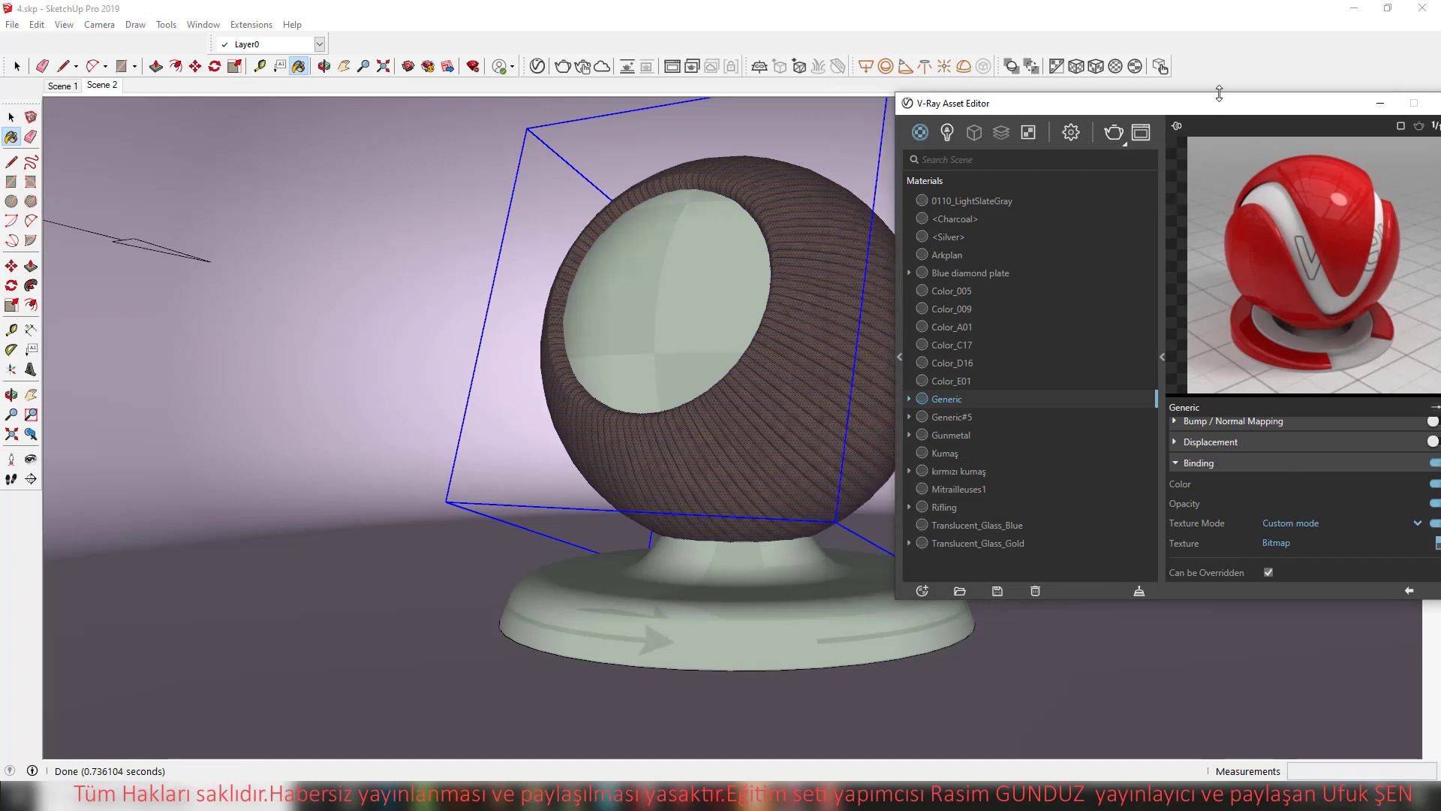
Render the scene with V-Ray to show the glossy red sphere, then display render settings
{"action": "left_click_drag", "start_coordinate": [1216, 103], "coordinate": [1112, 88]}
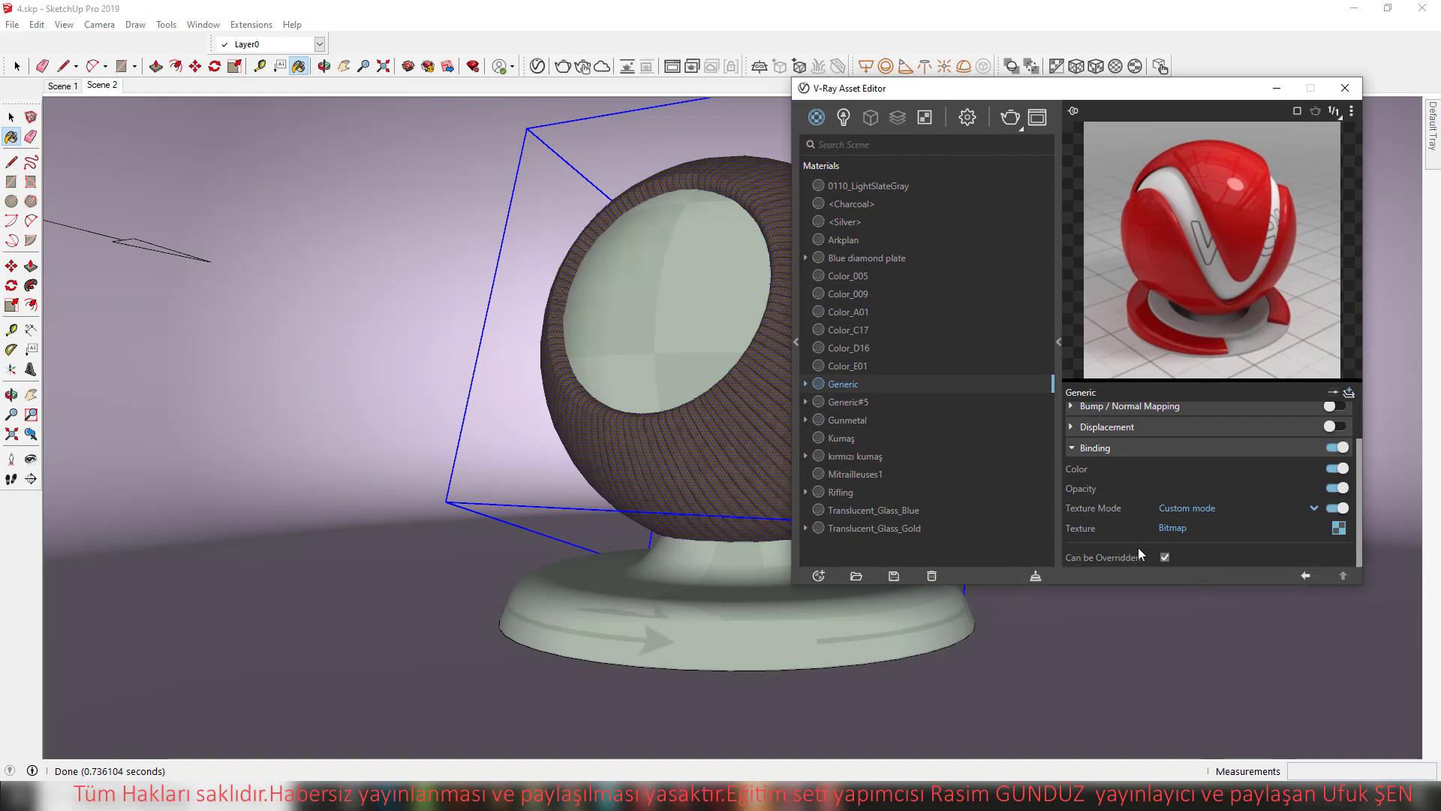
{"action": "left_click", "coordinate": [1021, 130]}
{"action": "left_click", "coordinate": [1014, 152]}
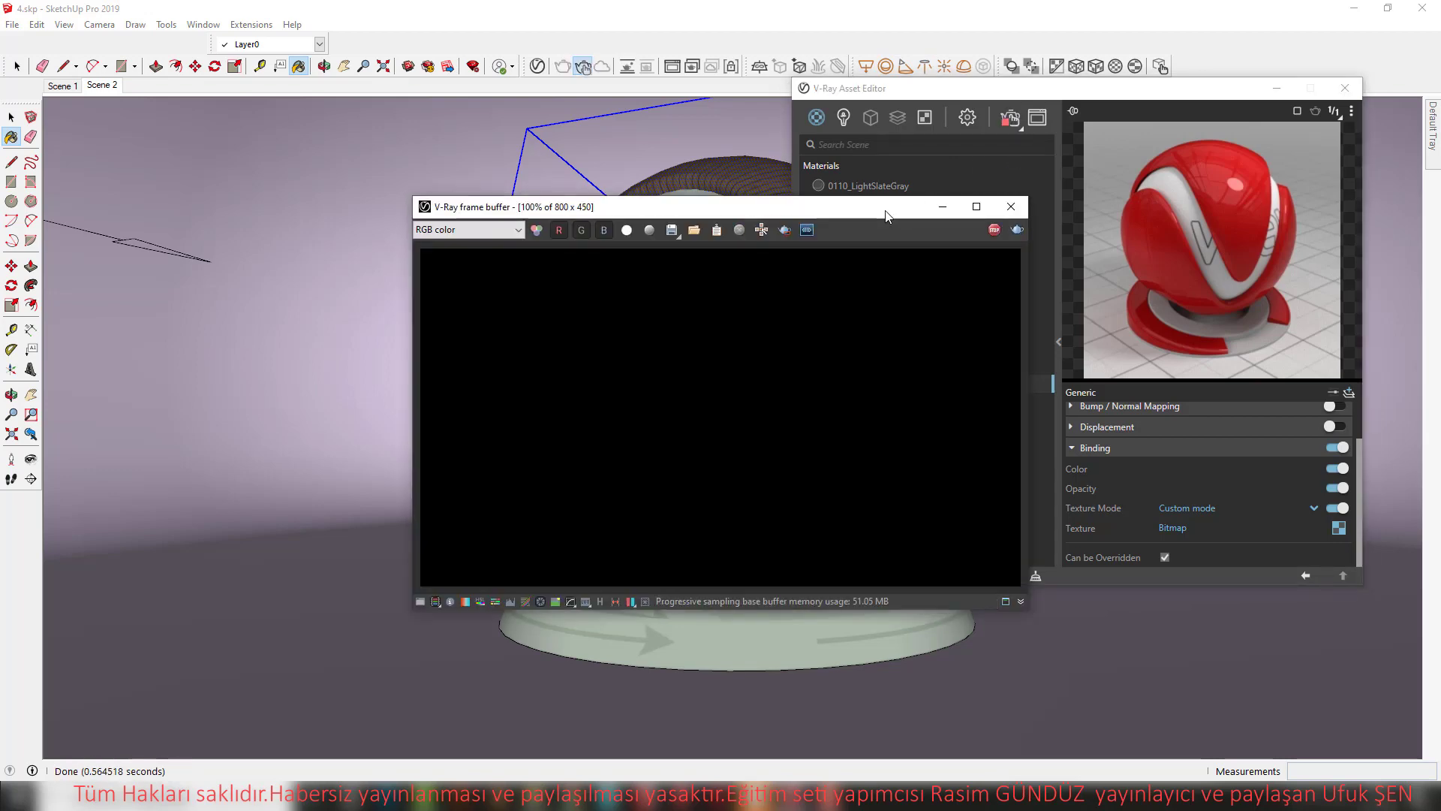
{"action": "left_click_drag", "start_coordinate": [886, 214], "coordinate": [705, 196]}
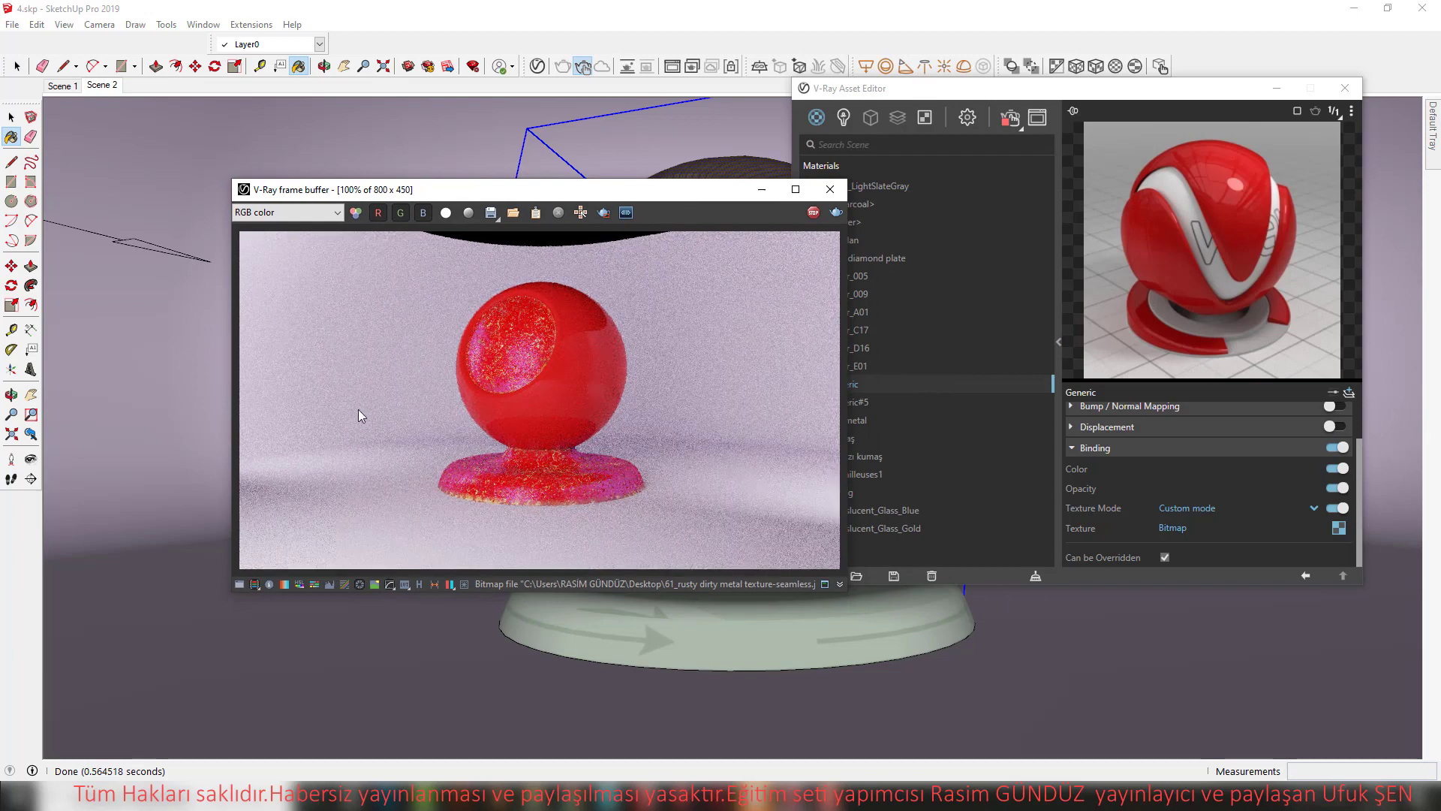
{"action": "left_click", "coordinate": [968, 117]}
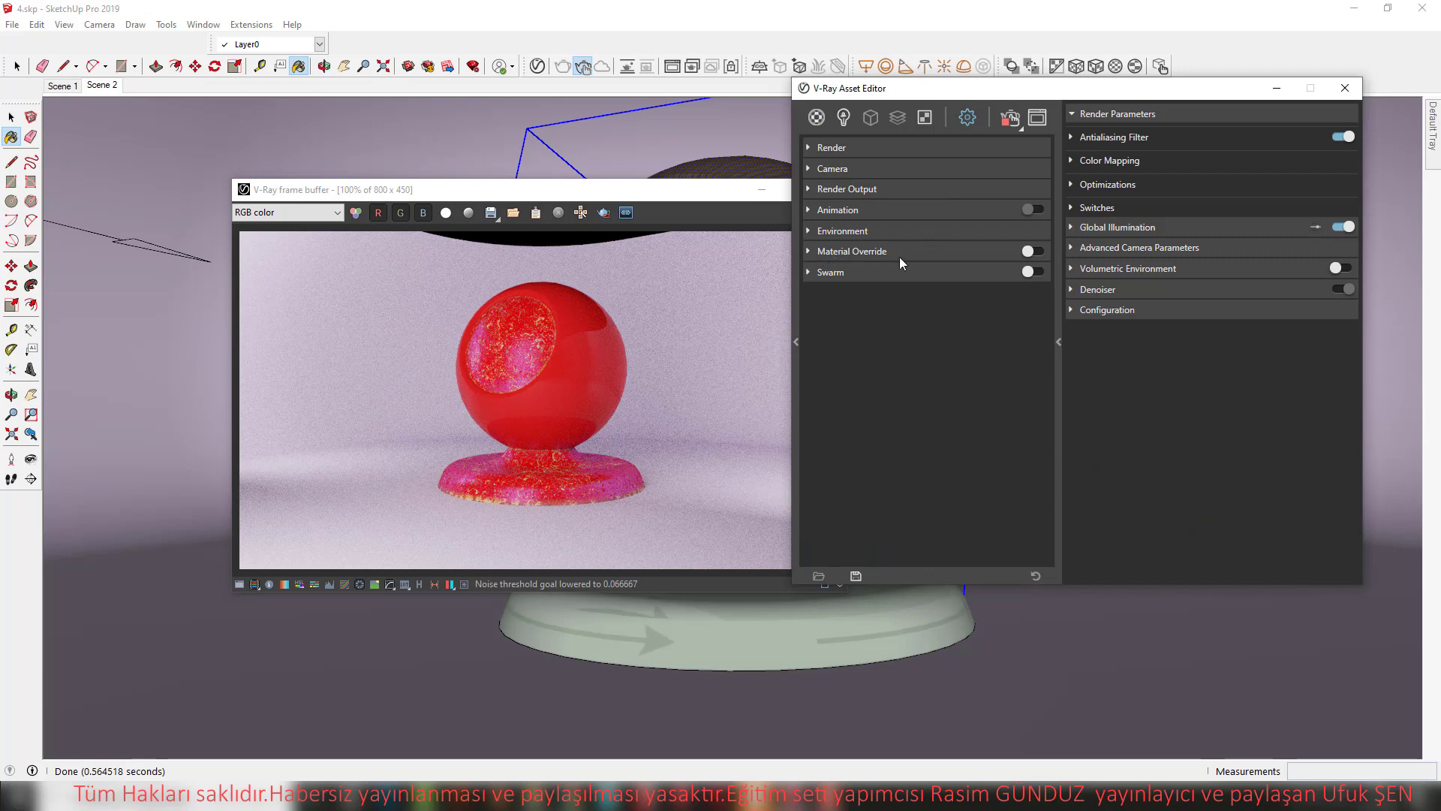
Enable V-Ray Material Override and inspect its Override Material options
{"action": "left_click", "coordinate": [1032, 251]}
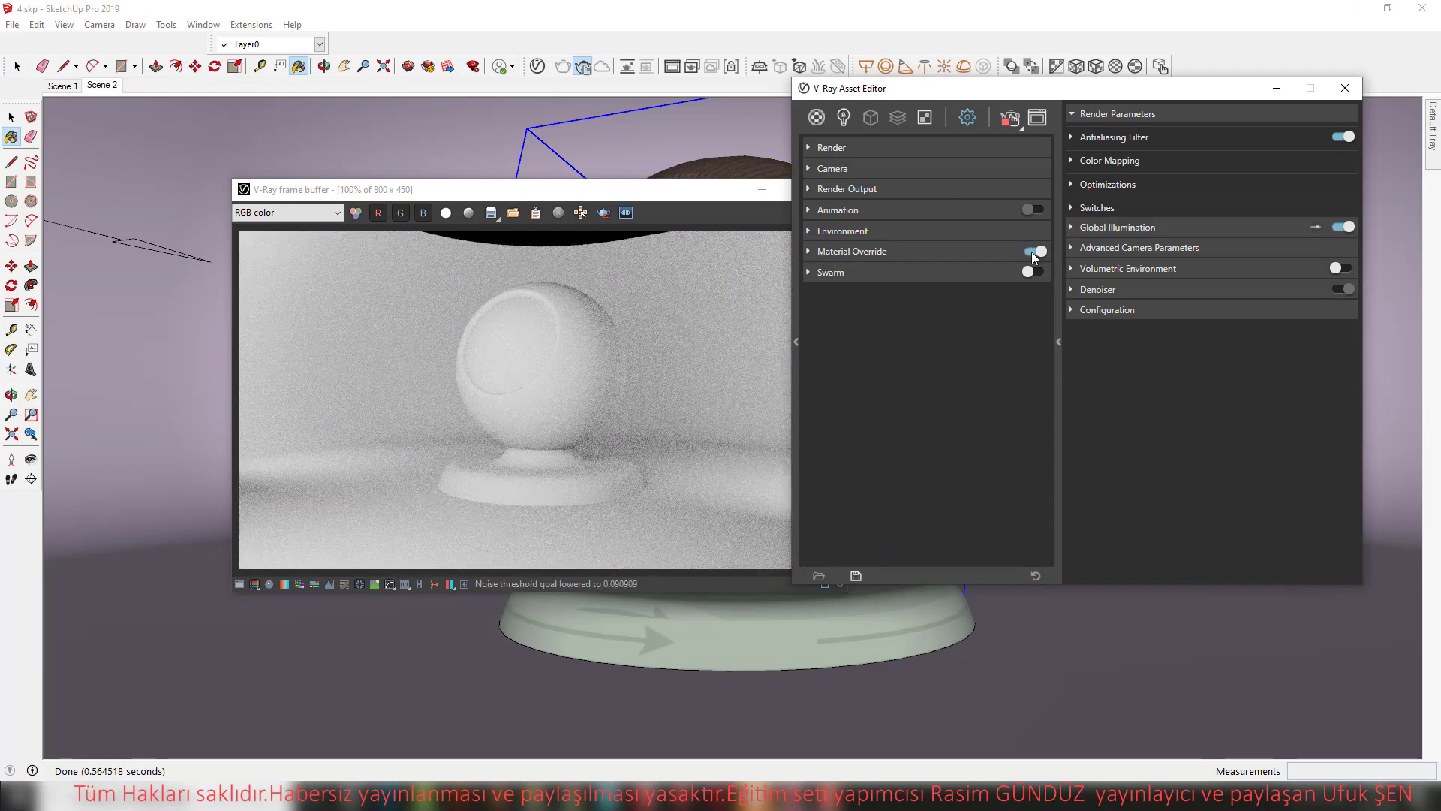
{"action": "left_click", "coordinate": [808, 251]}
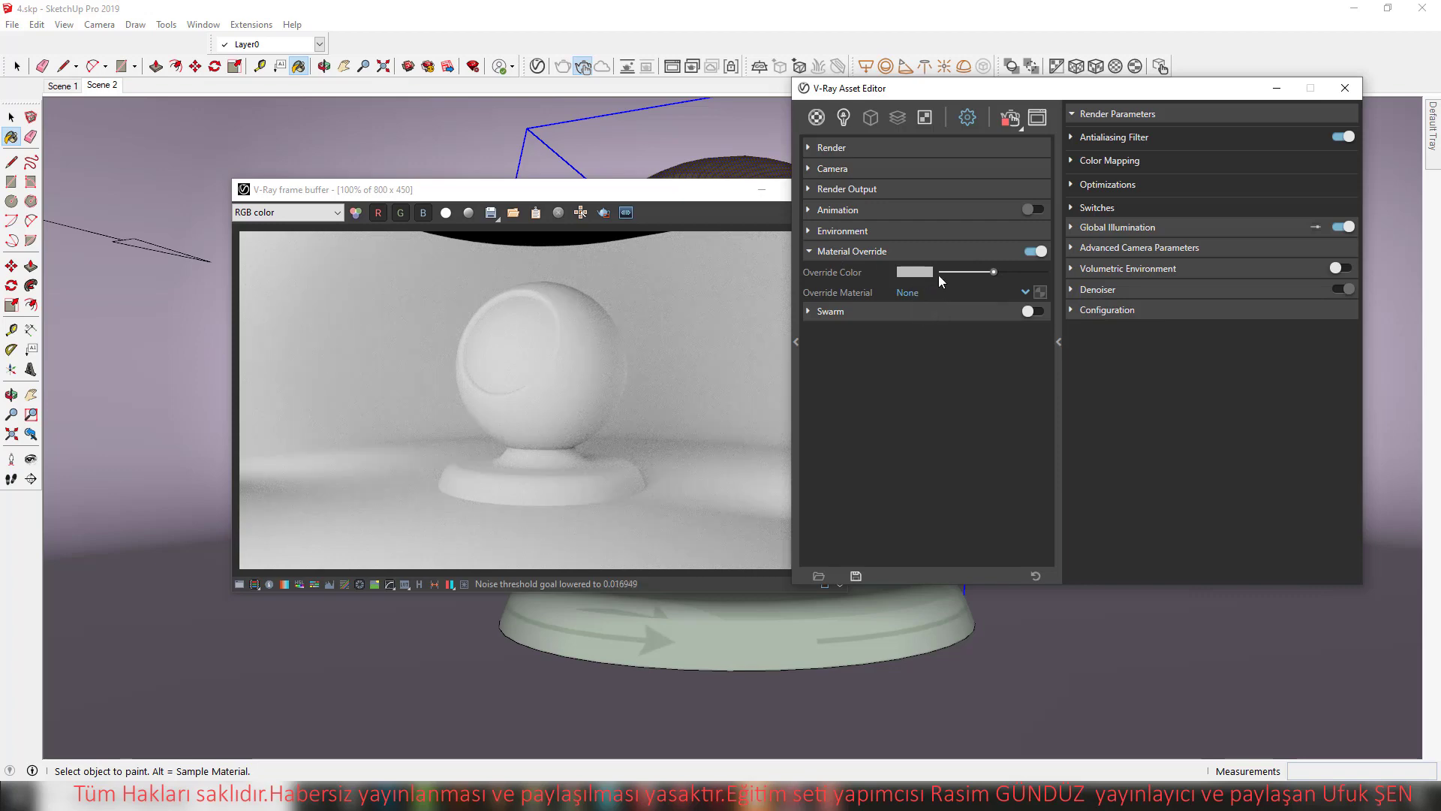
{"action": "left_click", "coordinate": [912, 292]}
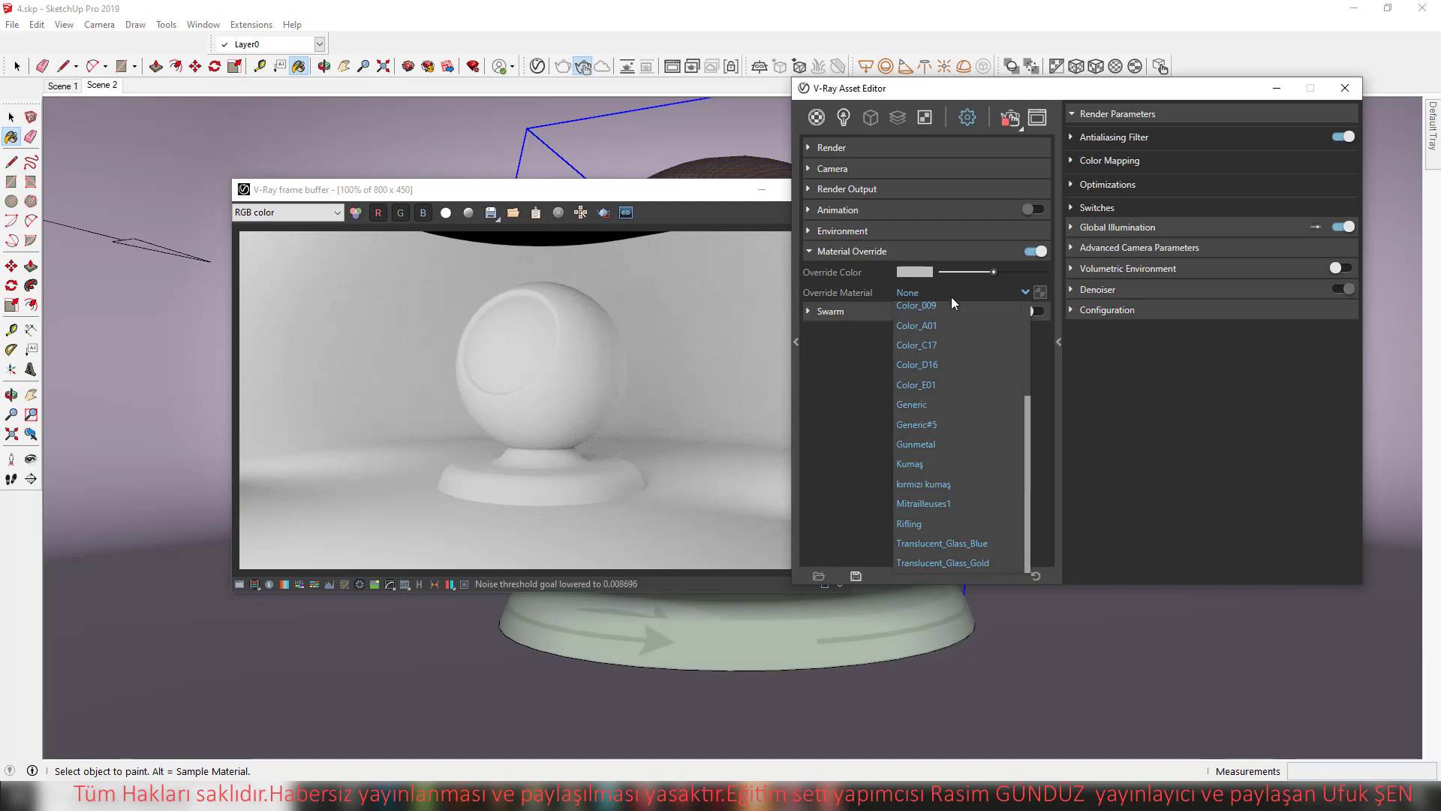
{"action": "left_click", "coordinate": [854, 399]}
{"action": "left_click", "coordinate": [817, 117]}
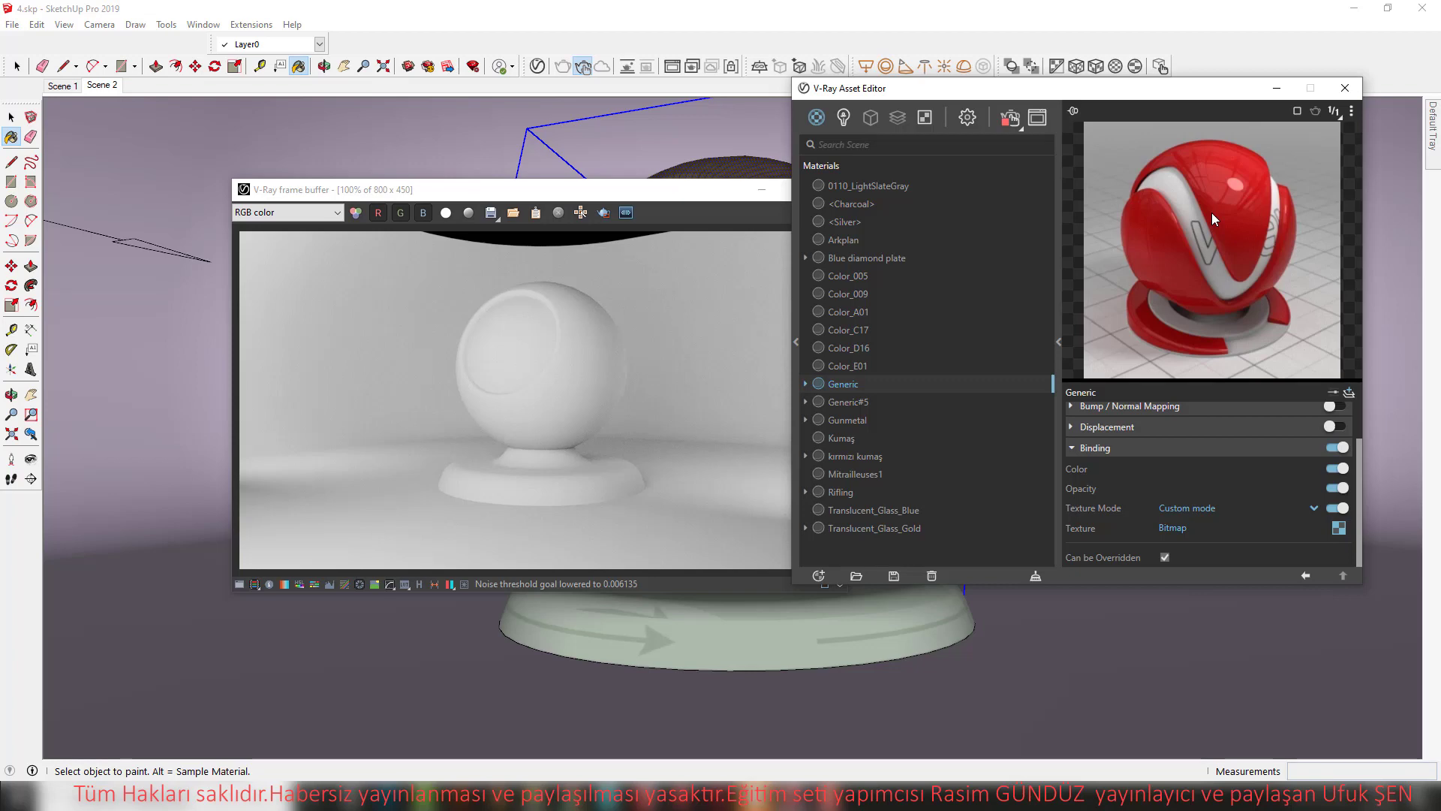
Turn off Can be Overridden for Generic, then stop the render and close the frame buffer
{"action": "left_click", "coordinate": [1165, 557]}
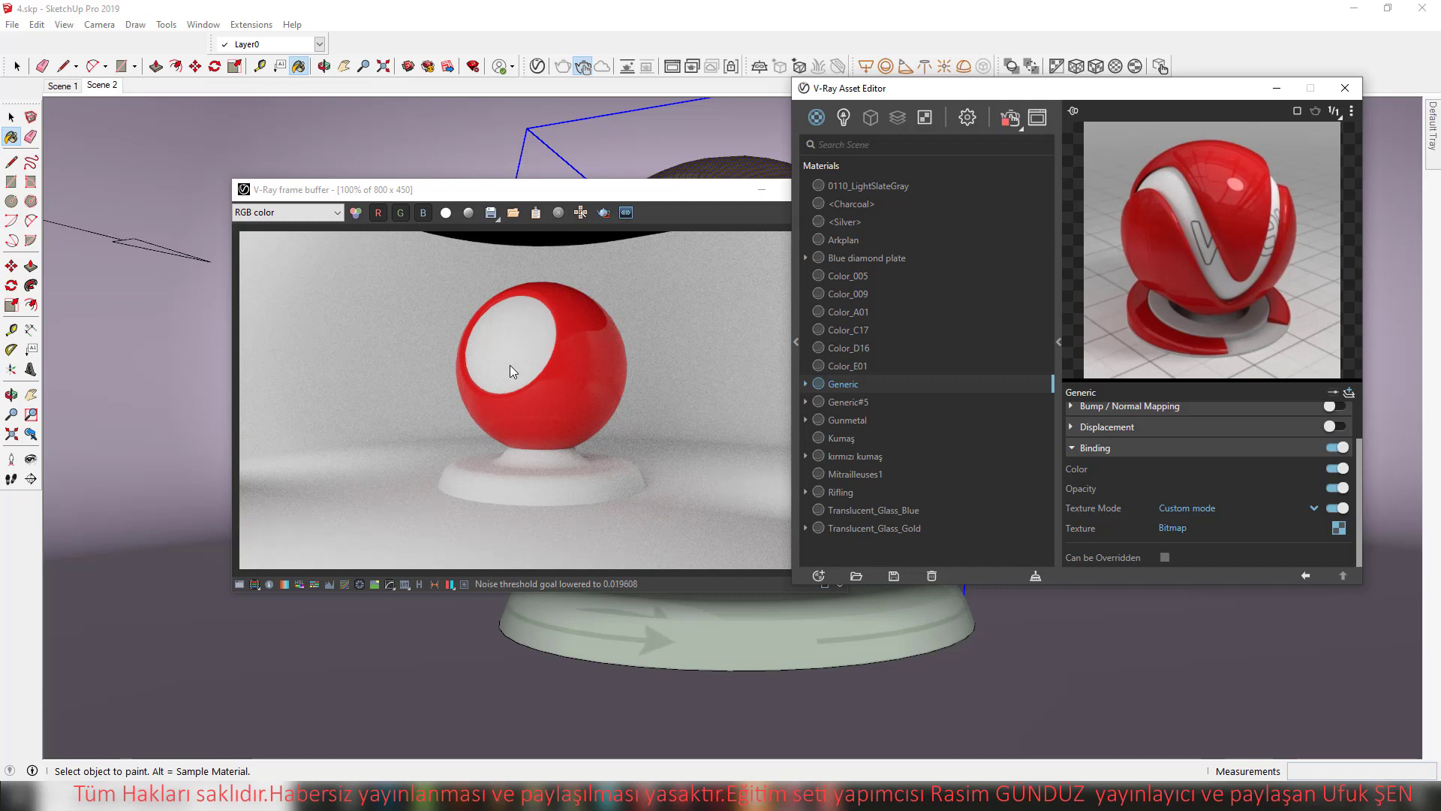
{"action": "left_click_drag", "start_coordinate": [511, 190], "coordinate": [269, 161]}
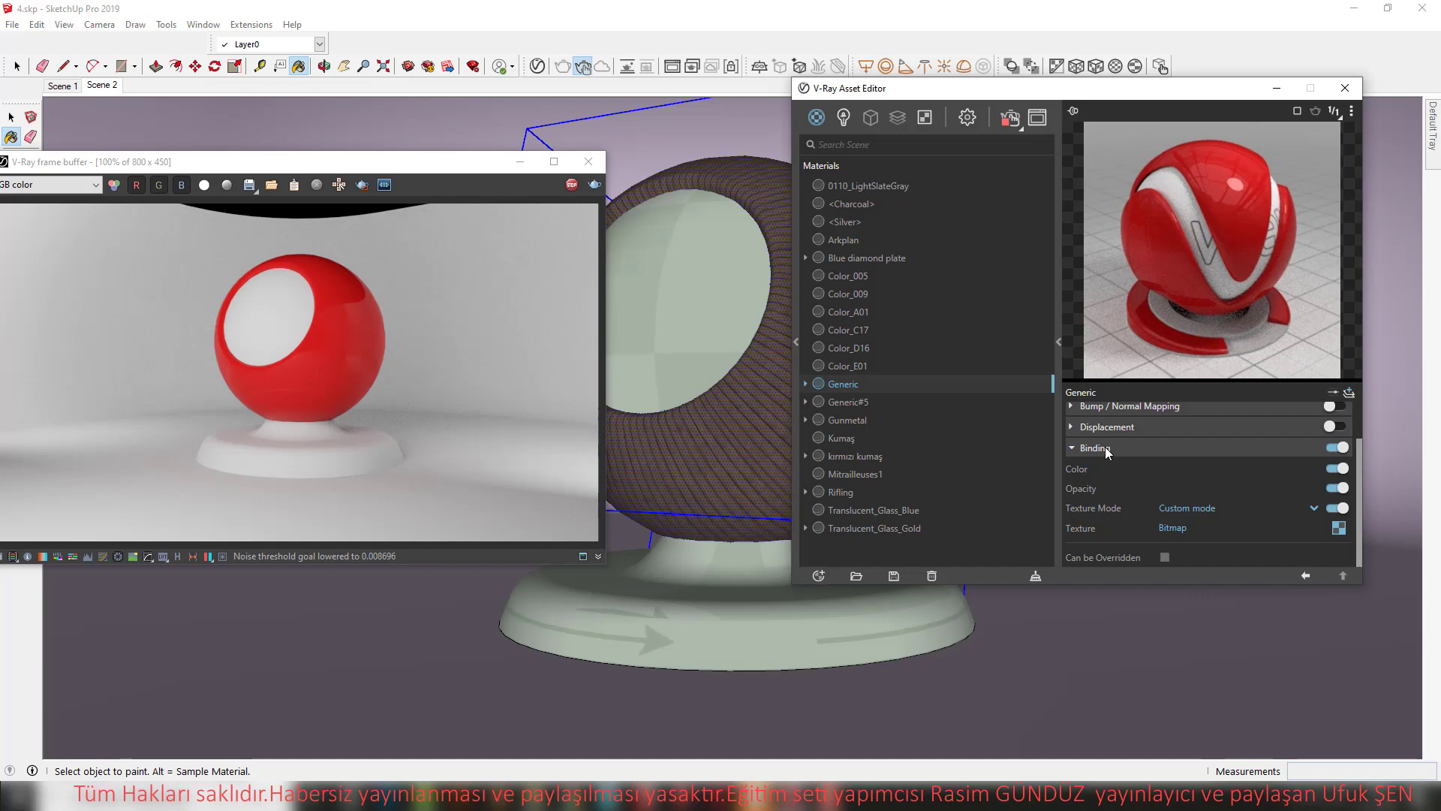
{"action": "left_click", "coordinate": [1106, 447]}
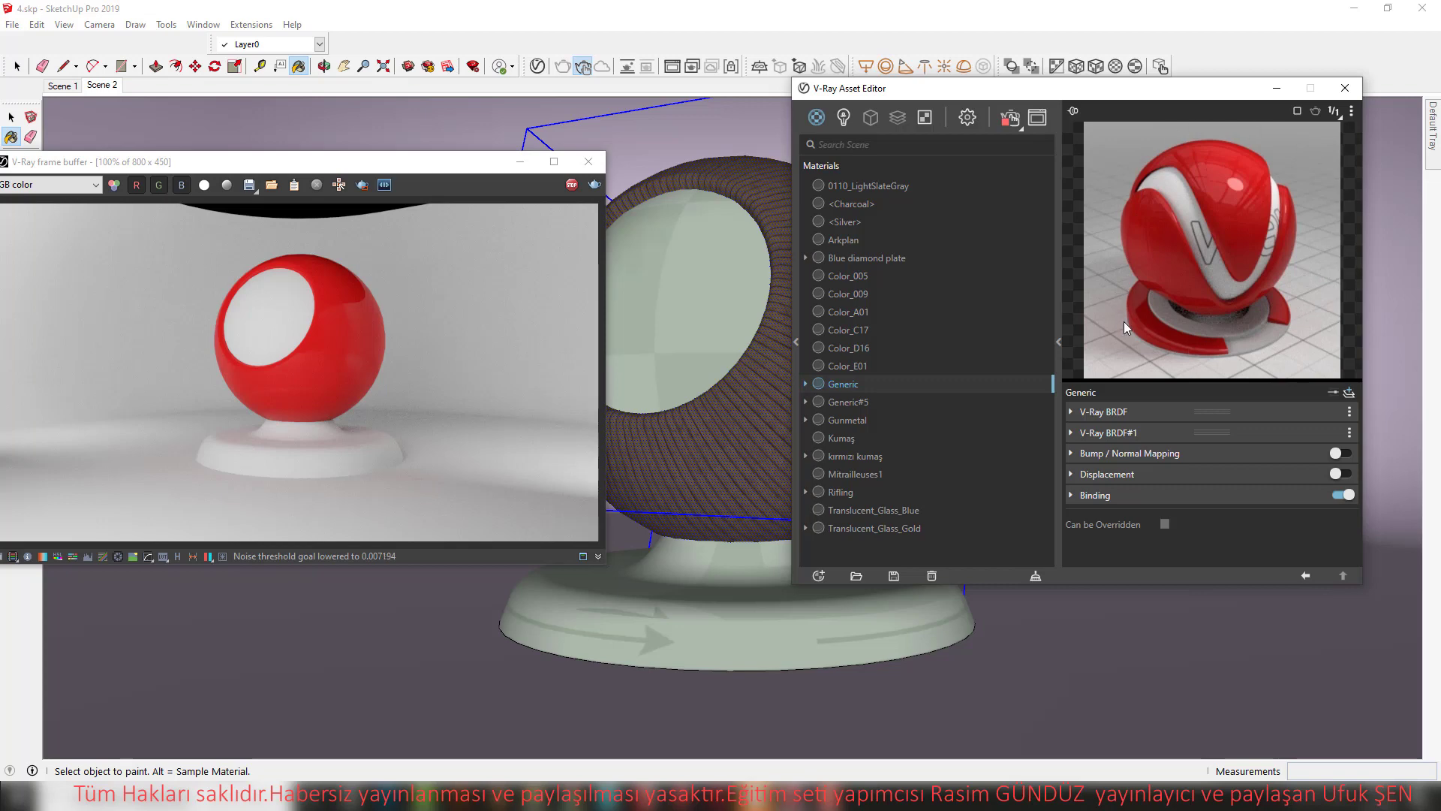
{"action": "left_click", "coordinate": [571, 184]}
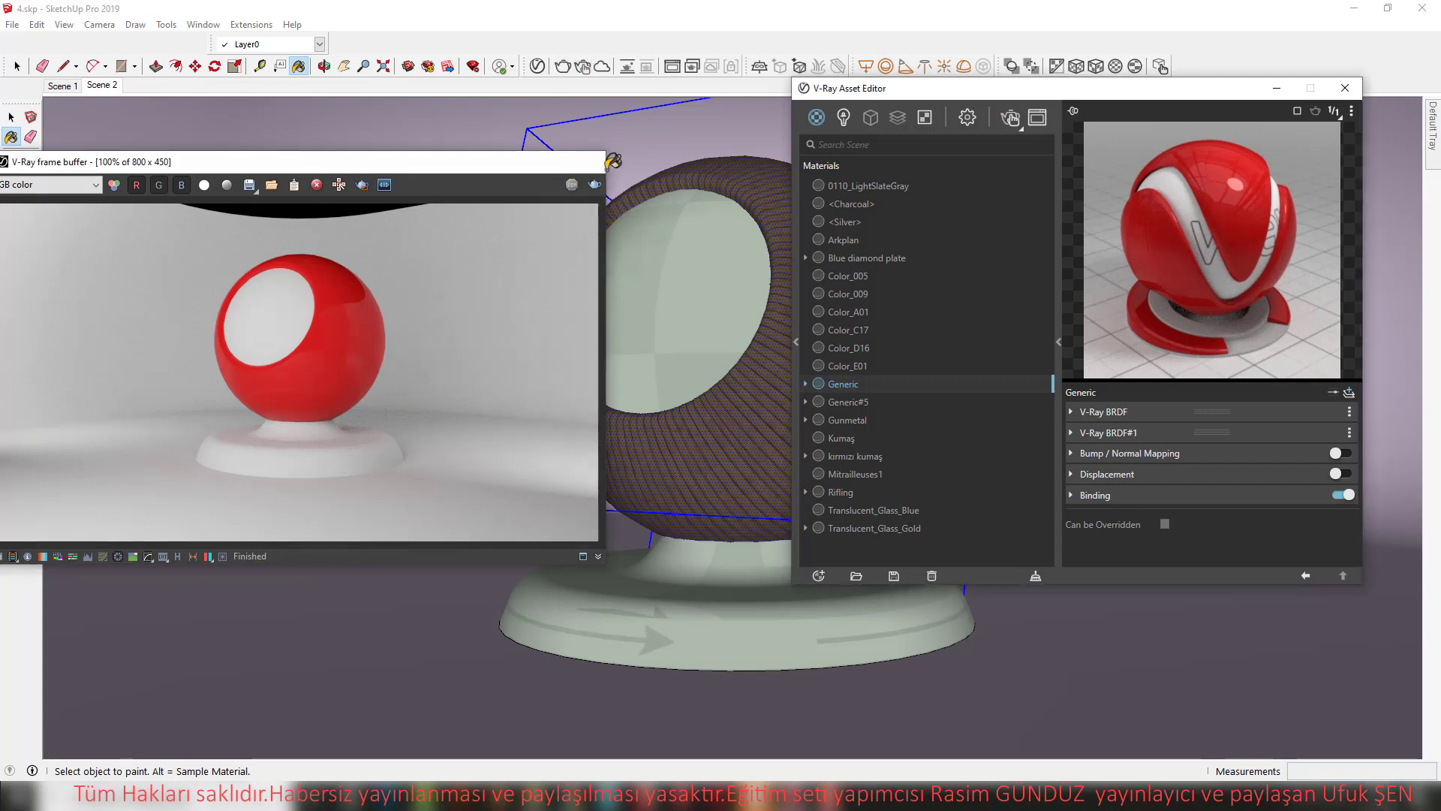
{"action": "left_click", "coordinate": [589, 167]}
{"action": "left_click_drag", "start_coordinate": [1154, 98], "coordinate": [903, 120]}
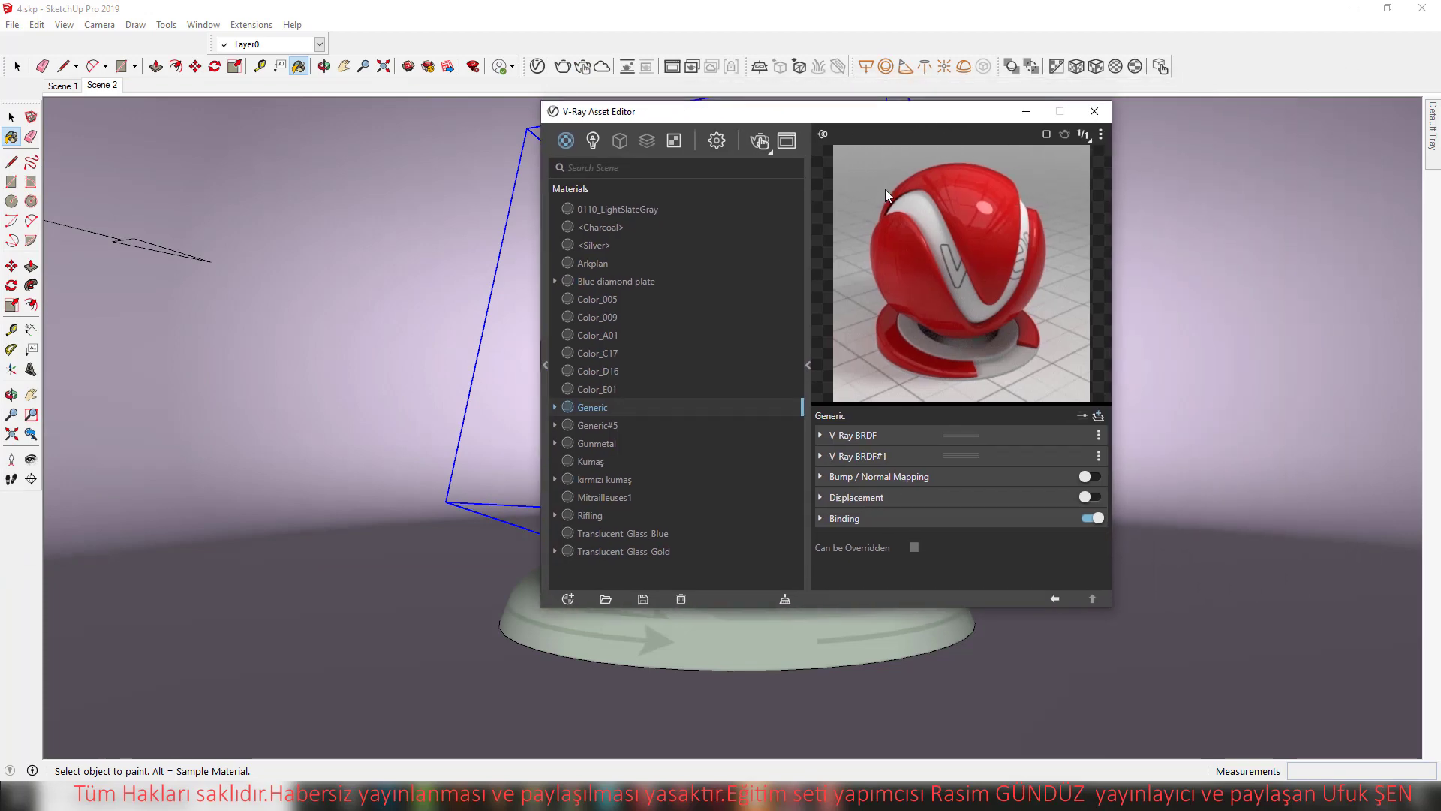
Expand the V-Ray BRDF Diffuse settings and inspect the red diffuse Color texture
{"action": "left_click", "coordinate": [1045, 134]}
{"action": "left_click", "coordinate": [825, 436]}
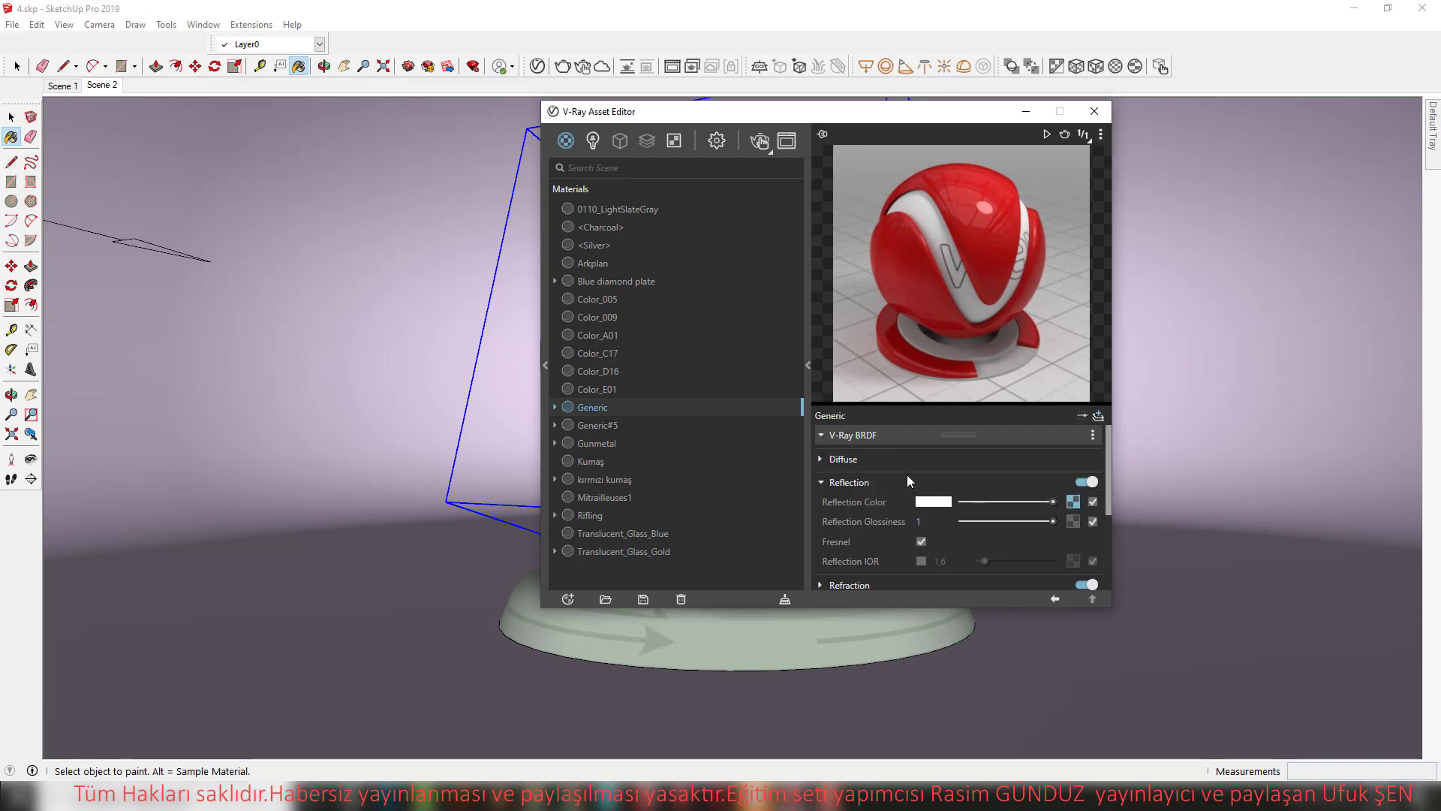
{"action": "left_click", "coordinate": [842, 459]}
{"action": "left_click", "coordinate": [1073, 478]}
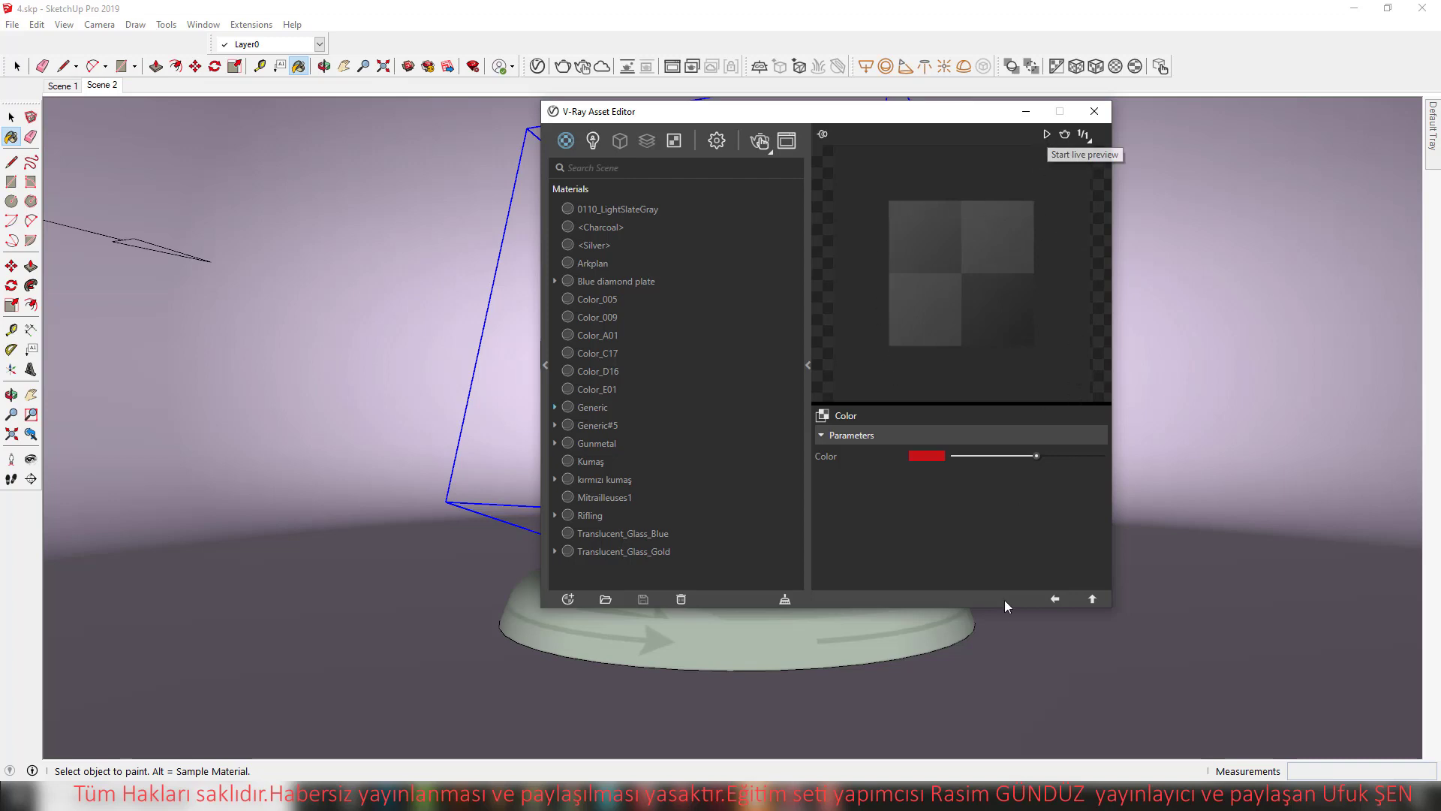
{"action": "left_click", "coordinate": [1054, 599]}
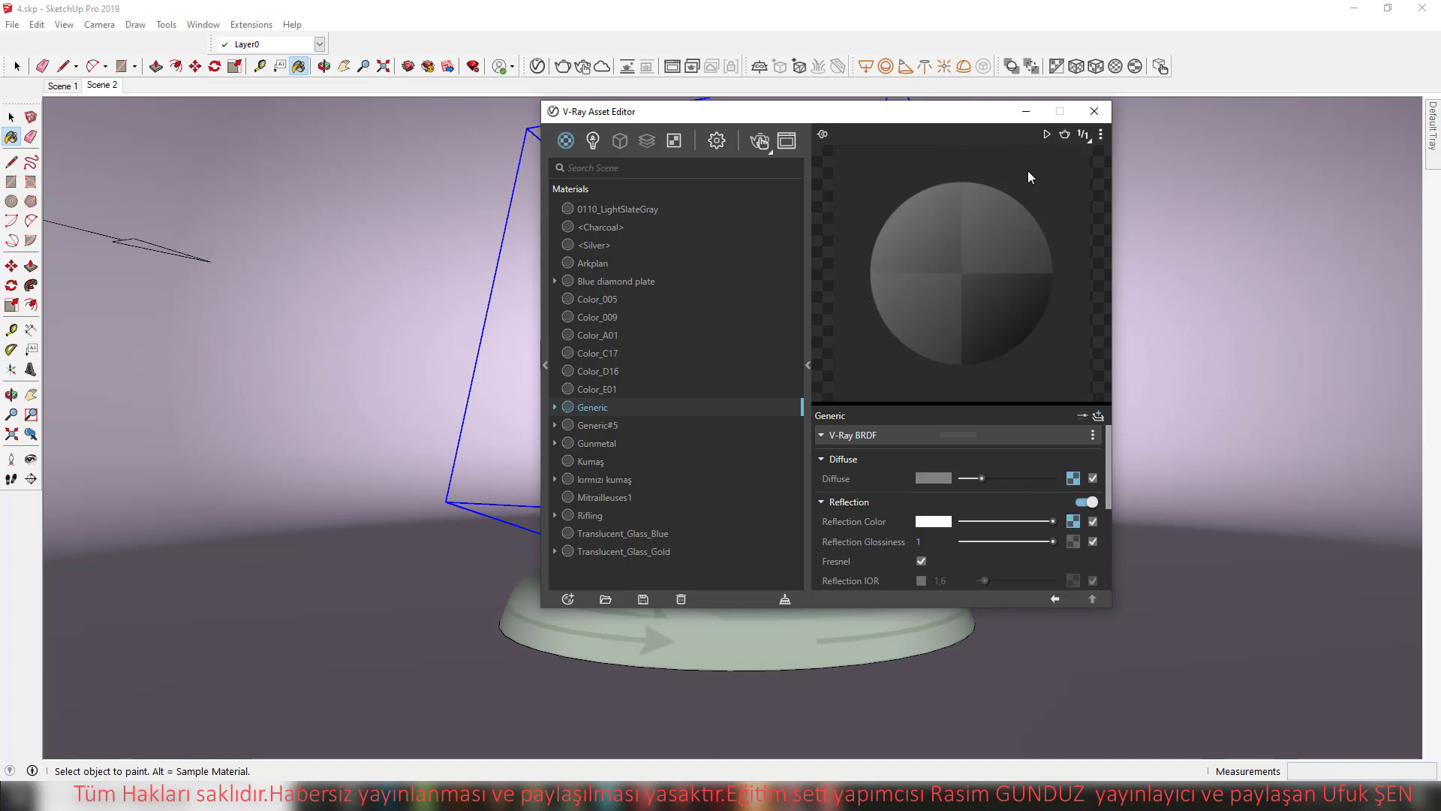
{"action": "left_click", "coordinate": [1045, 133]}
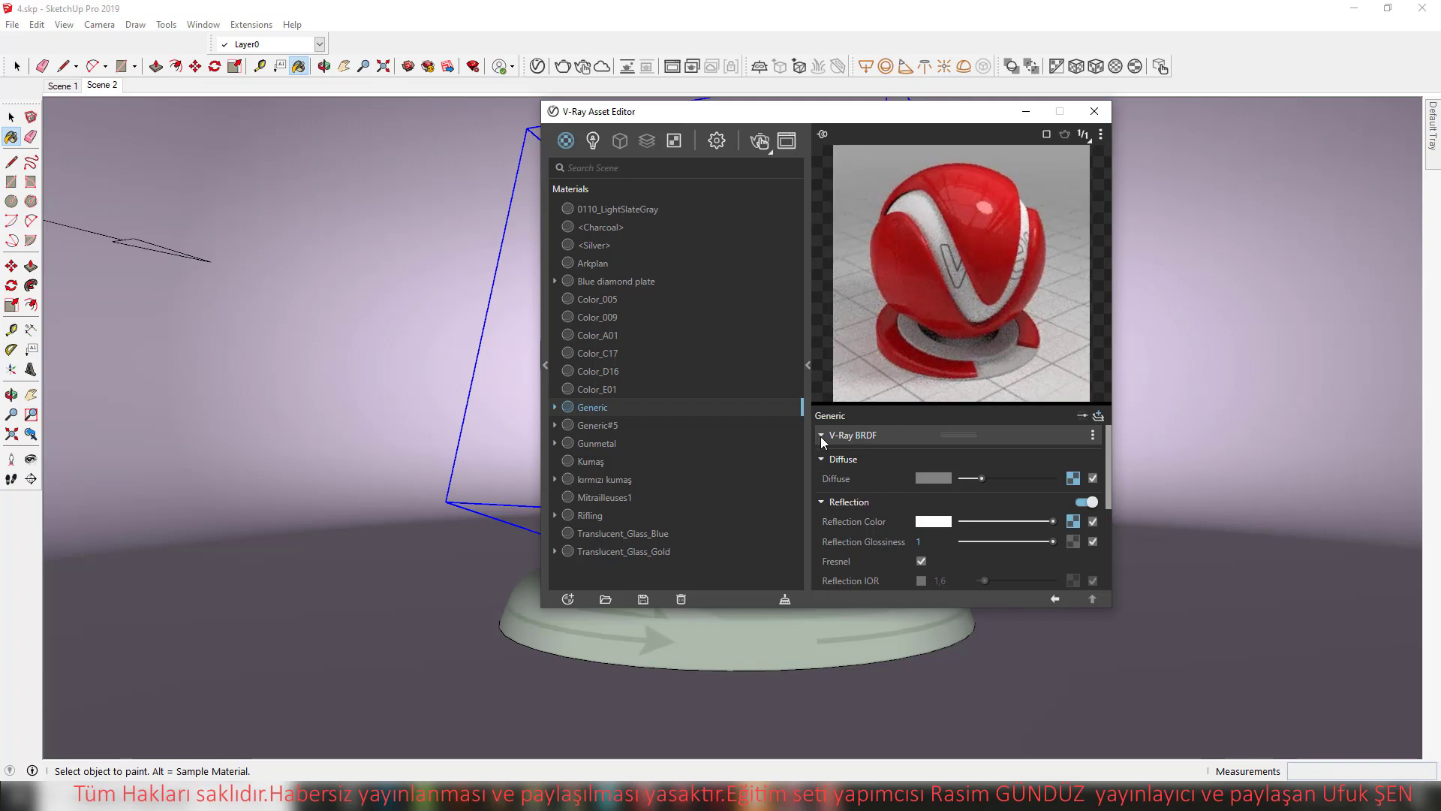
{"action": "left_click", "coordinate": [1074, 478]}
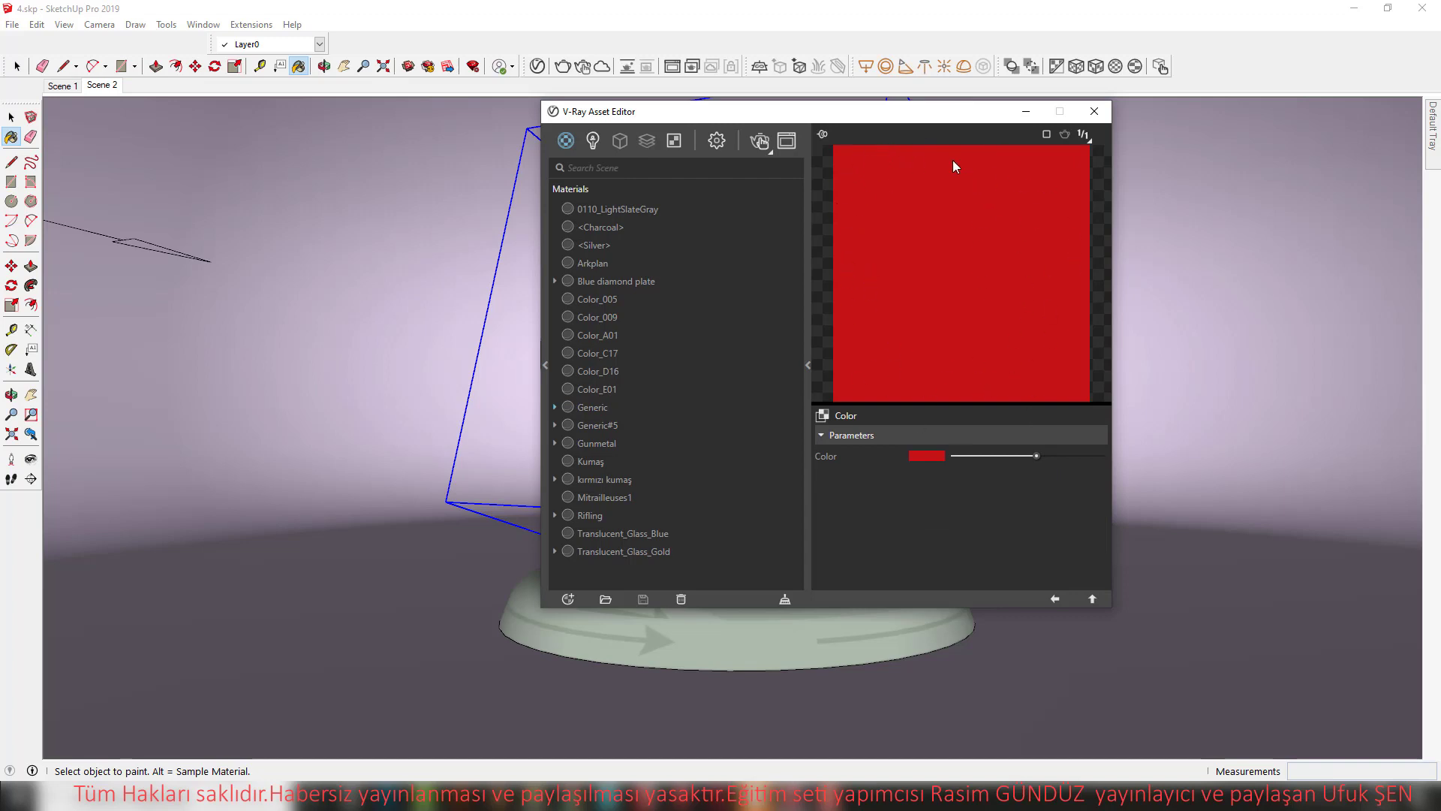
{"action": "left_click", "coordinate": [1055, 599]}
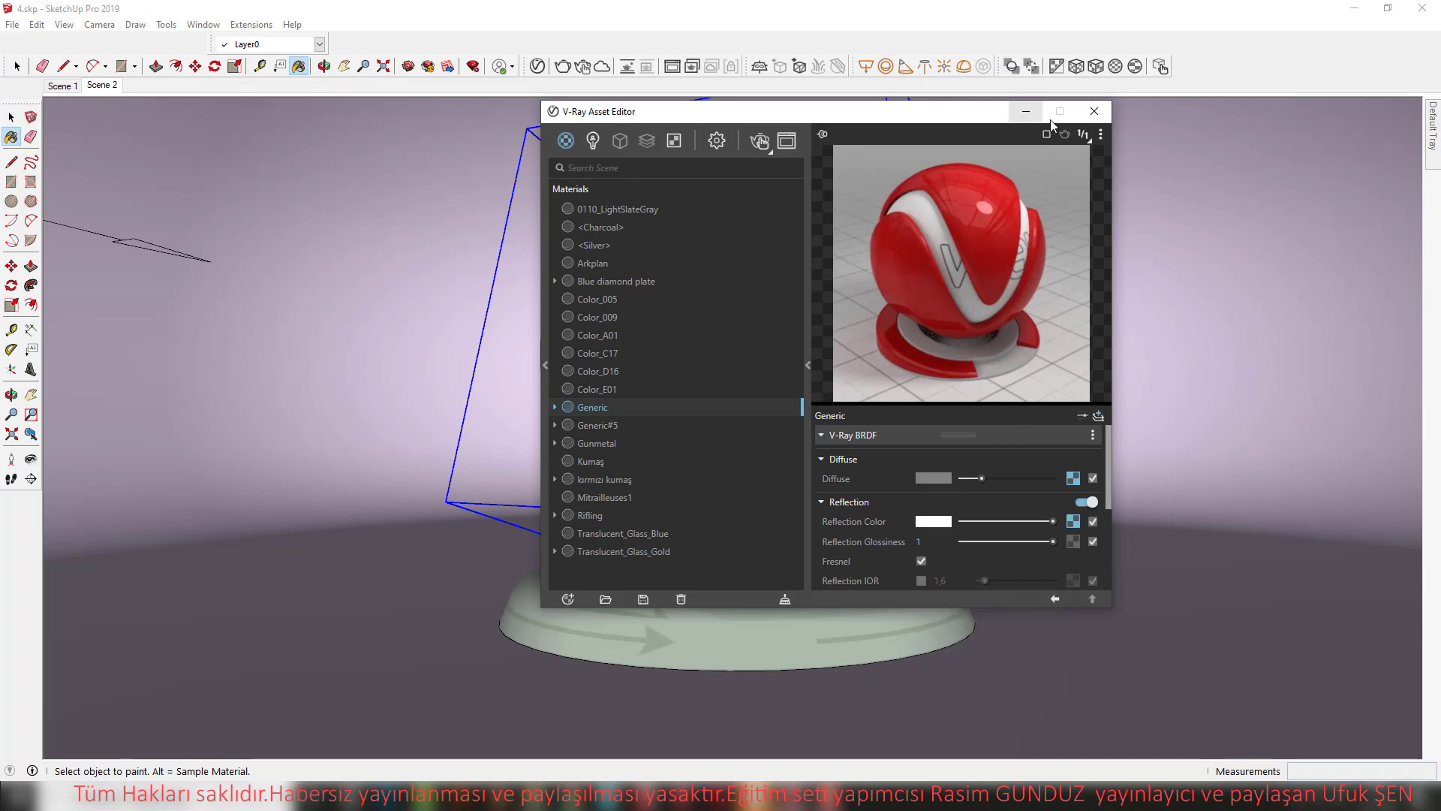
Preview the material at 1/8 resolution, then return it to full 1/1 resolution
{"action": "left_click", "coordinate": [1089, 141]}
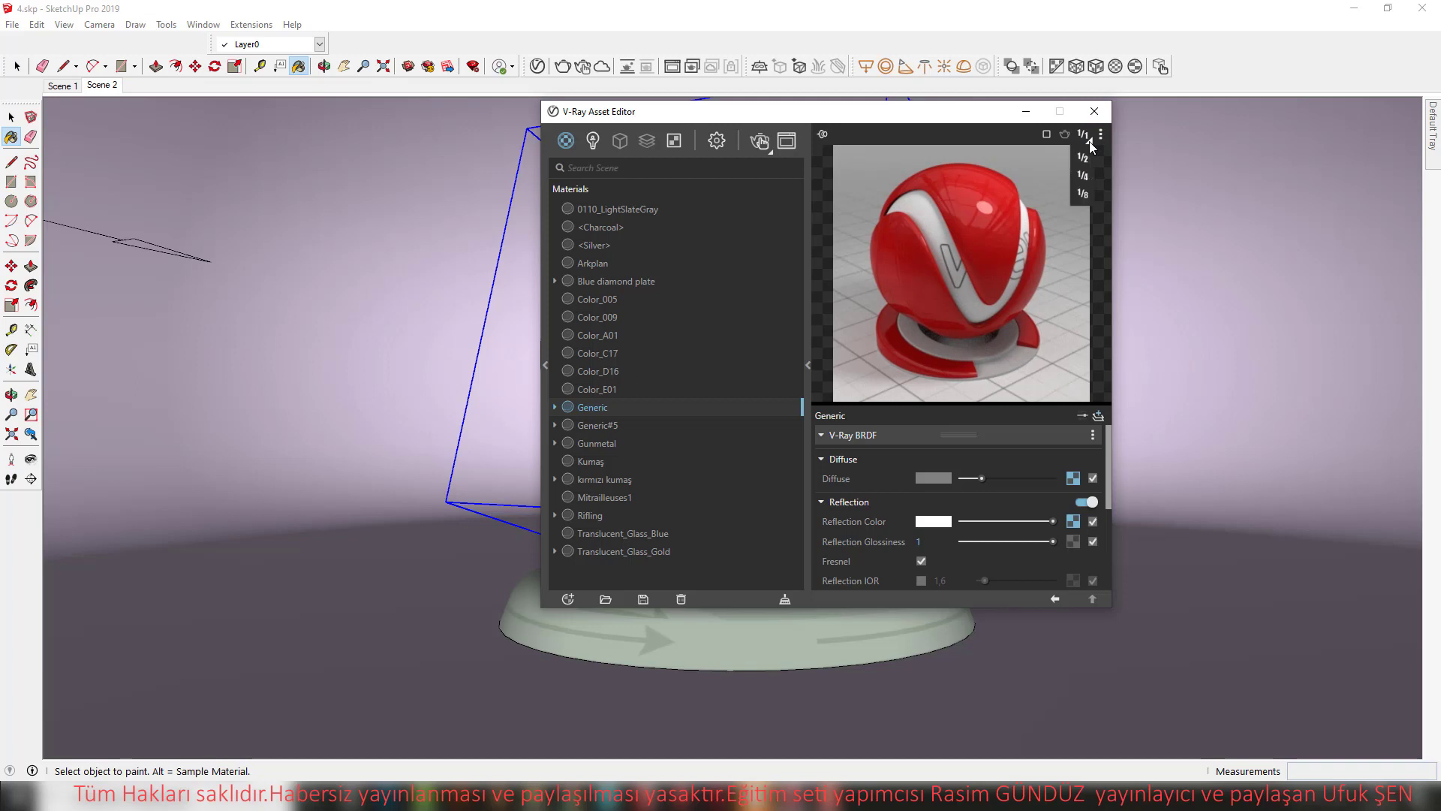
{"action": "left_click", "coordinate": [1082, 194]}
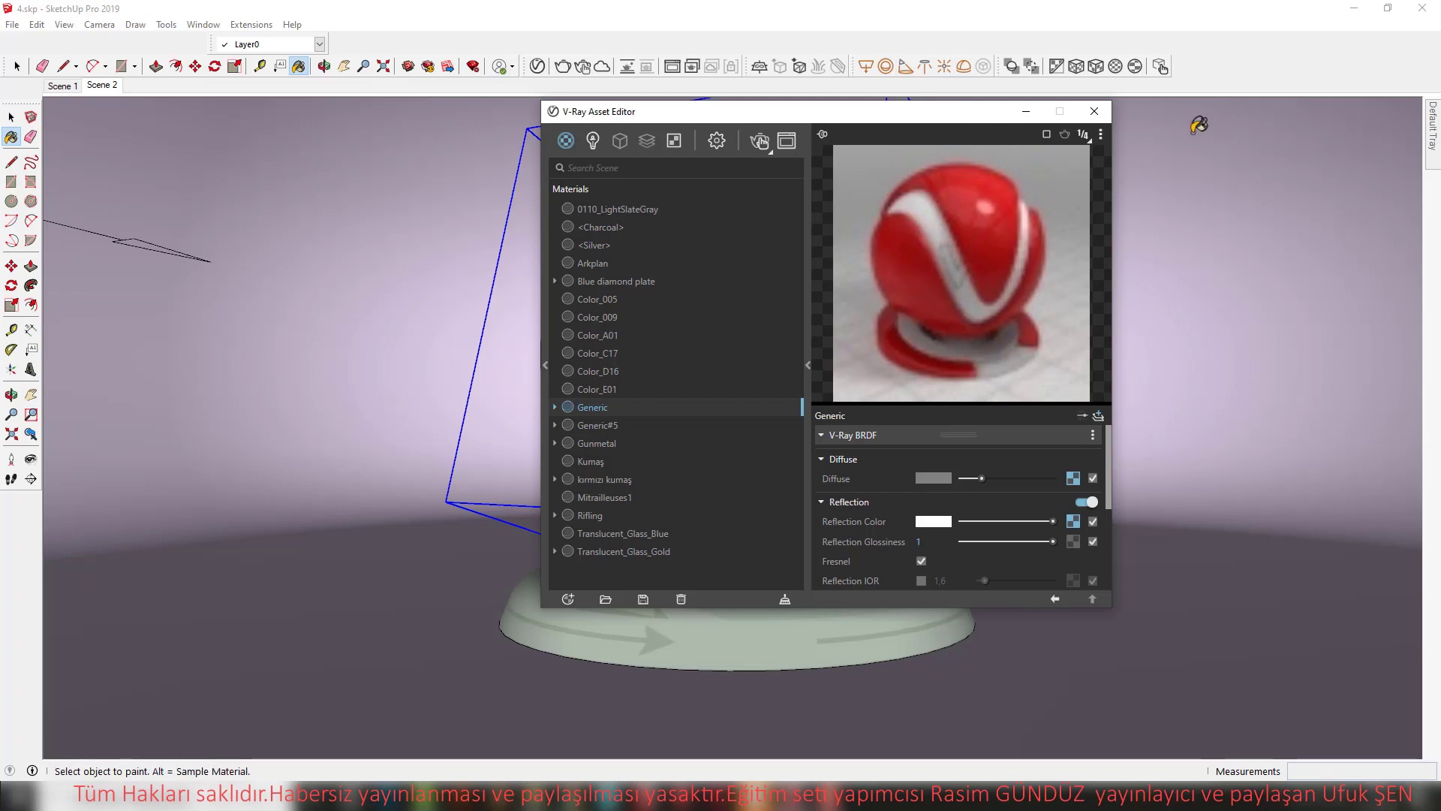
{"action": "left_click", "coordinate": [1090, 139]}
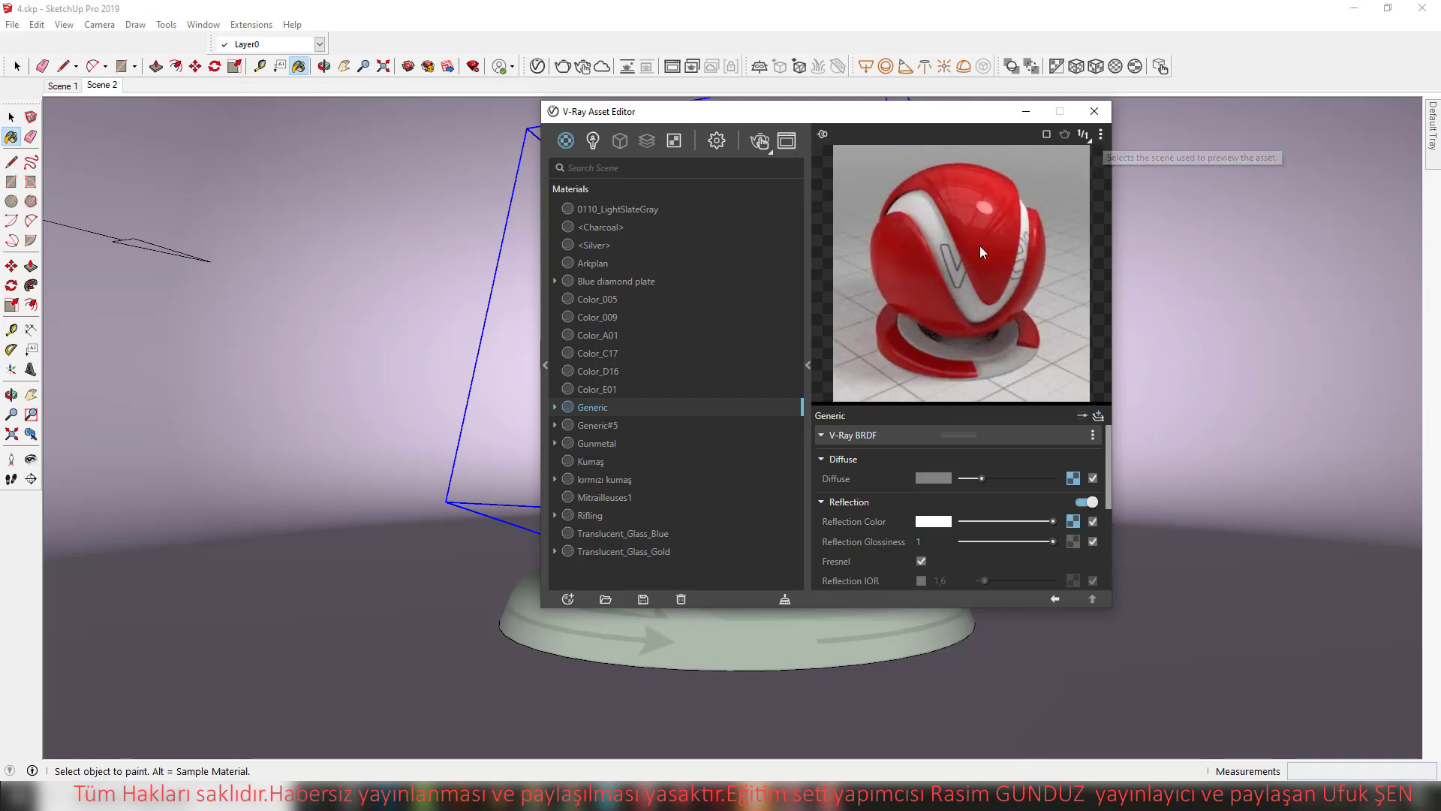
{"action": "left_click", "coordinate": [1100, 138]}
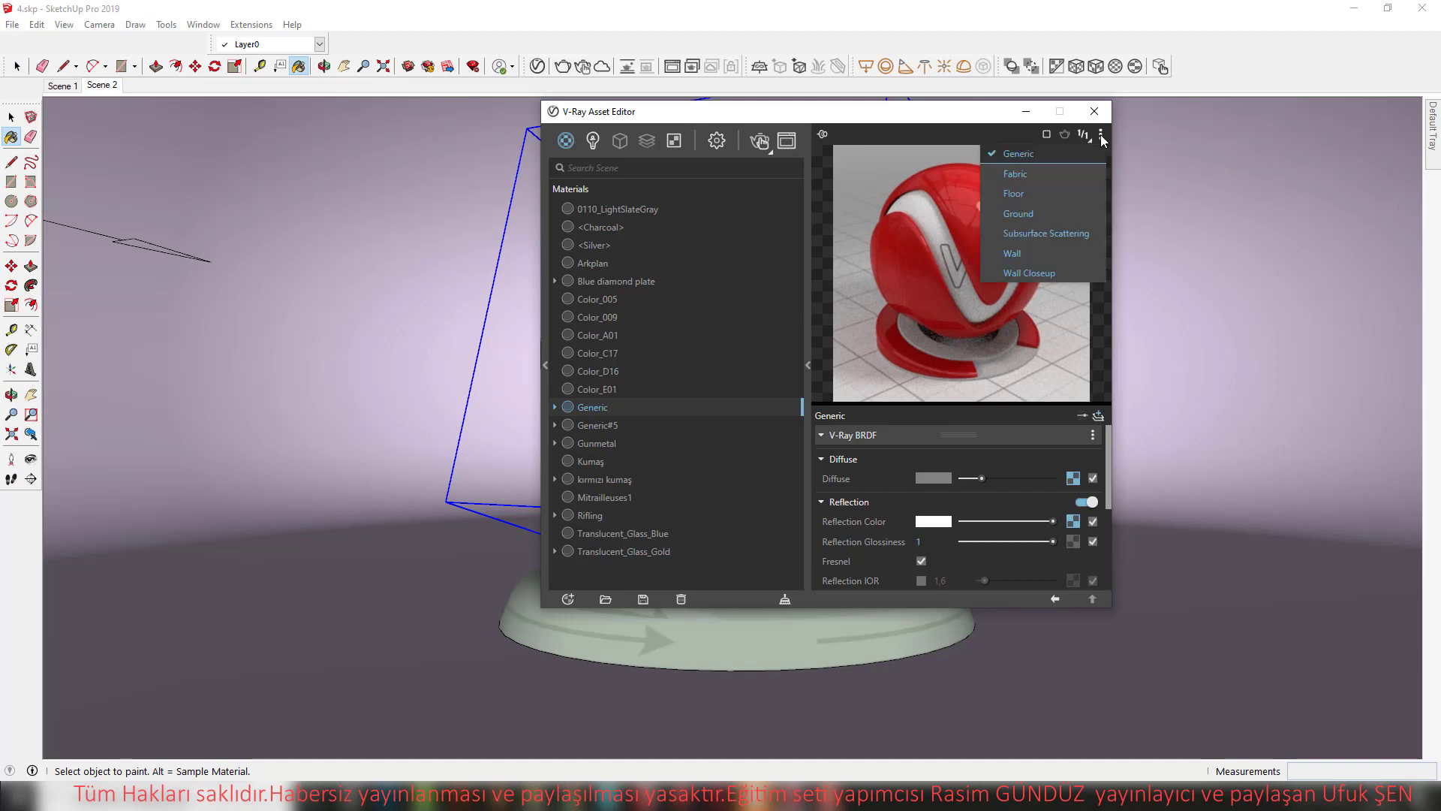
{"action": "left_click", "coordinate": [1045, 178]}
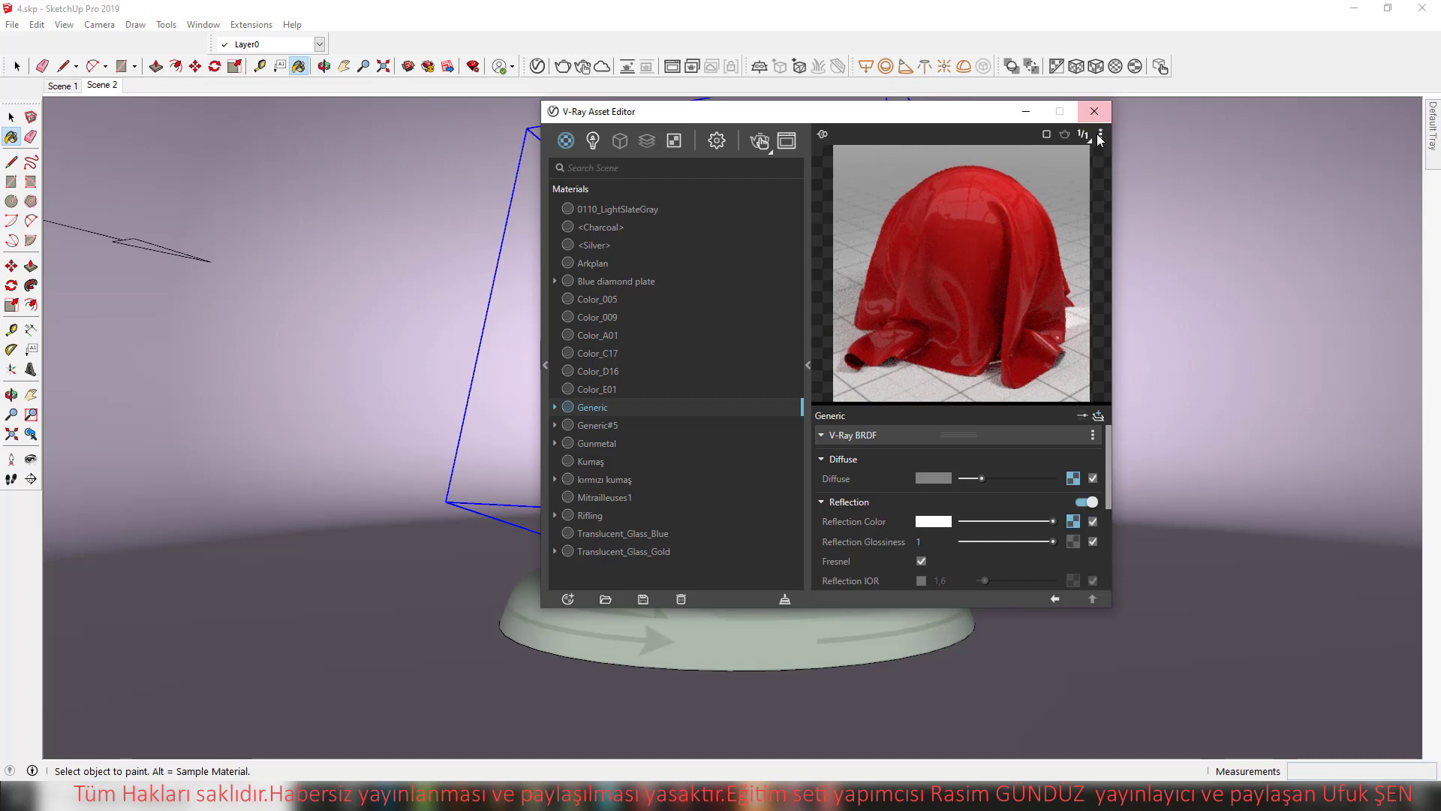
{"action": "left_click", "coordinate": [1099, 135]}
{"action": "left_click", "coordinate": [1024, 193]}
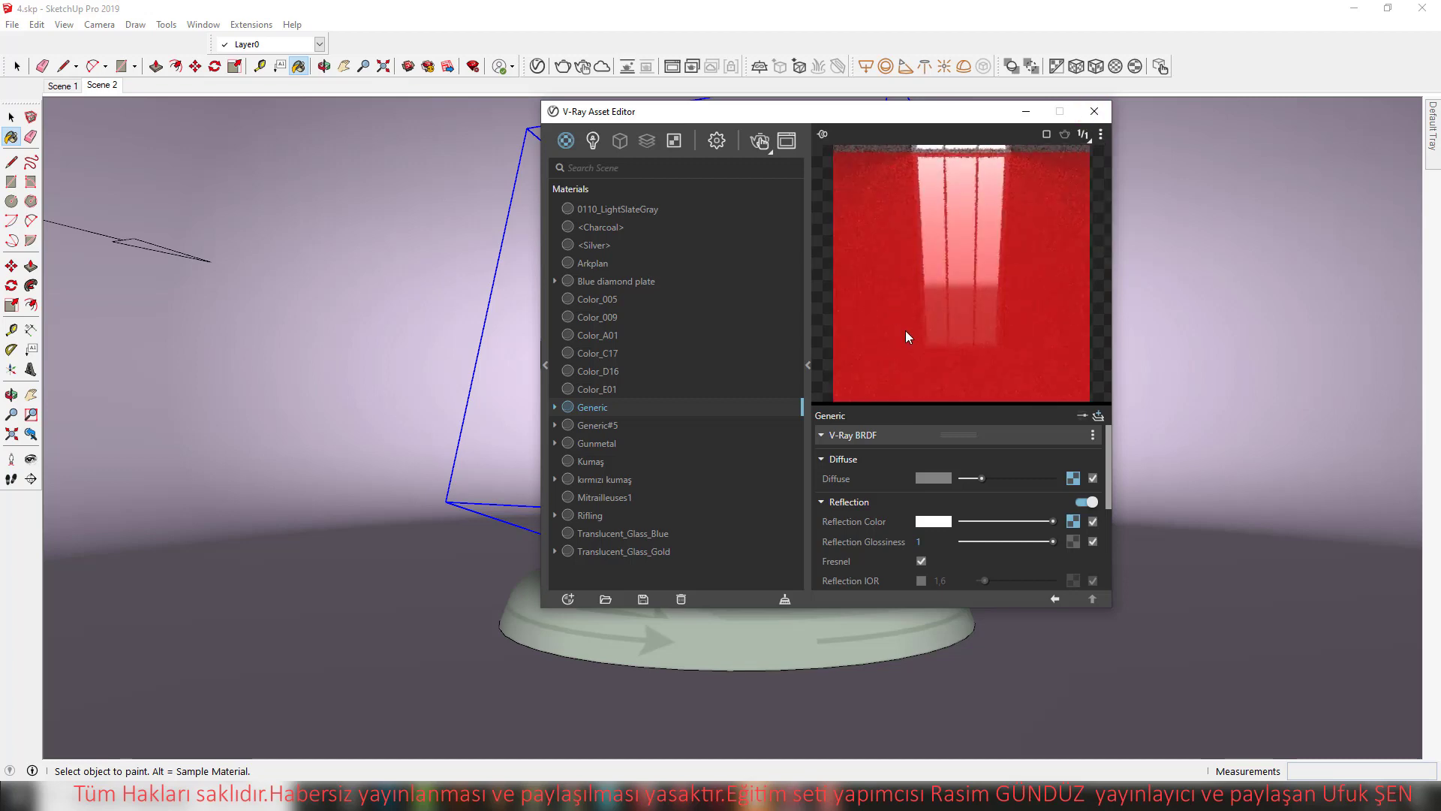
{"action": "left_click", "coordinate": [1099, 135]}
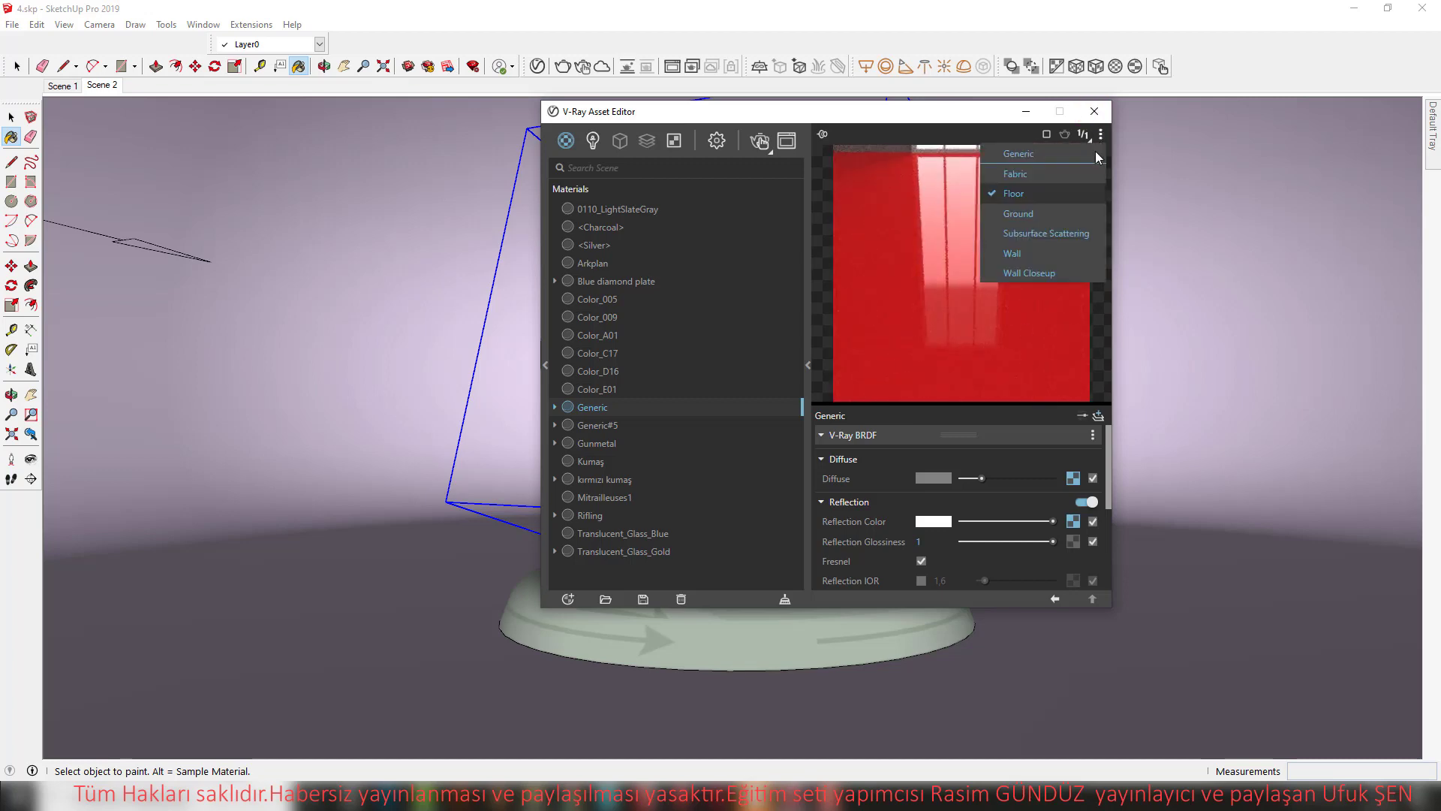
{"action": "left_click", "coordinate": [1019, 216]}
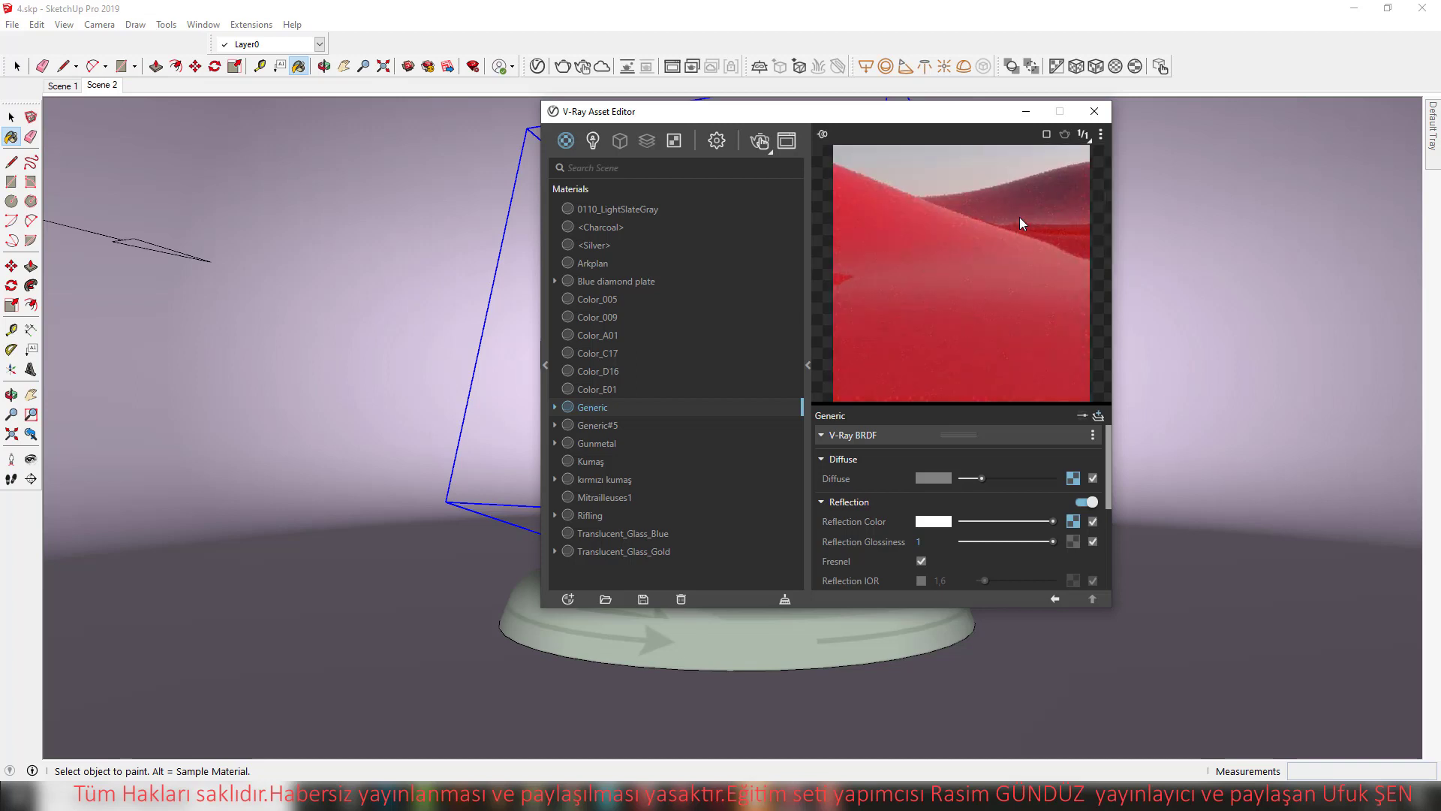
{"action": "left_click", "coordinate": [1101, 134]}
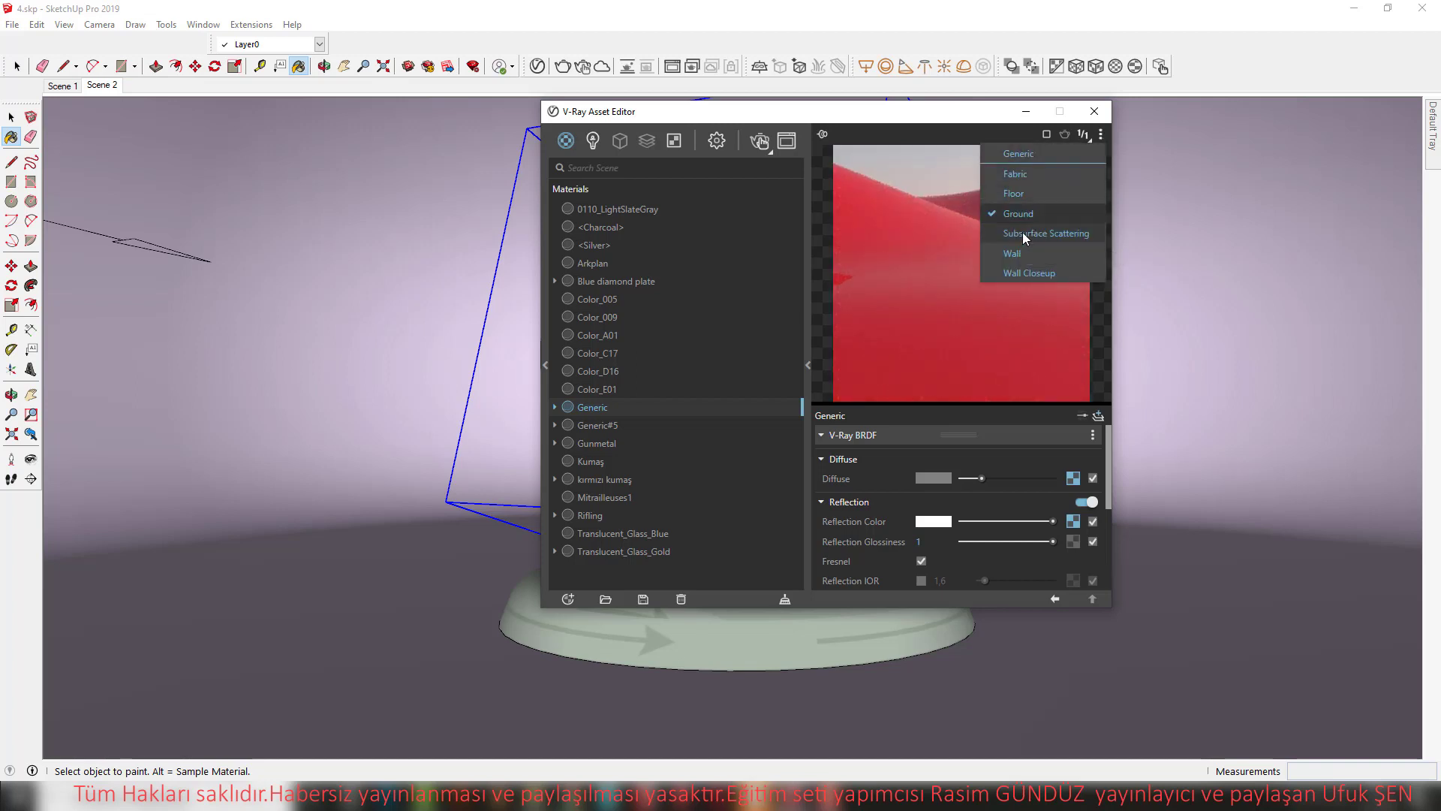
{"action": "left_click", "coordinate": [1022, 231]}
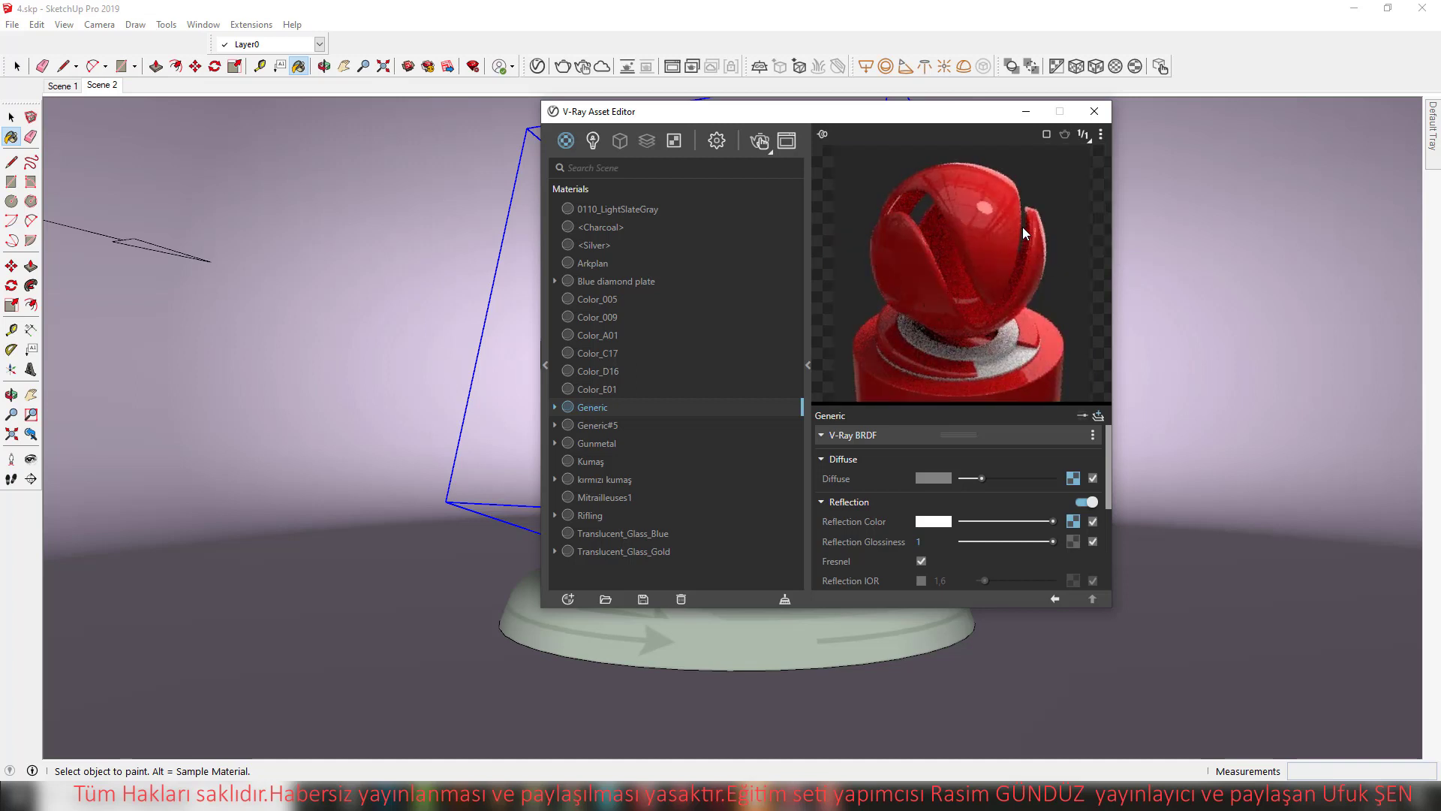
{"action": "left_click", "coordinate": [1099, 135]}
{"action": "left_click", "coordinate": [1006, 155]}
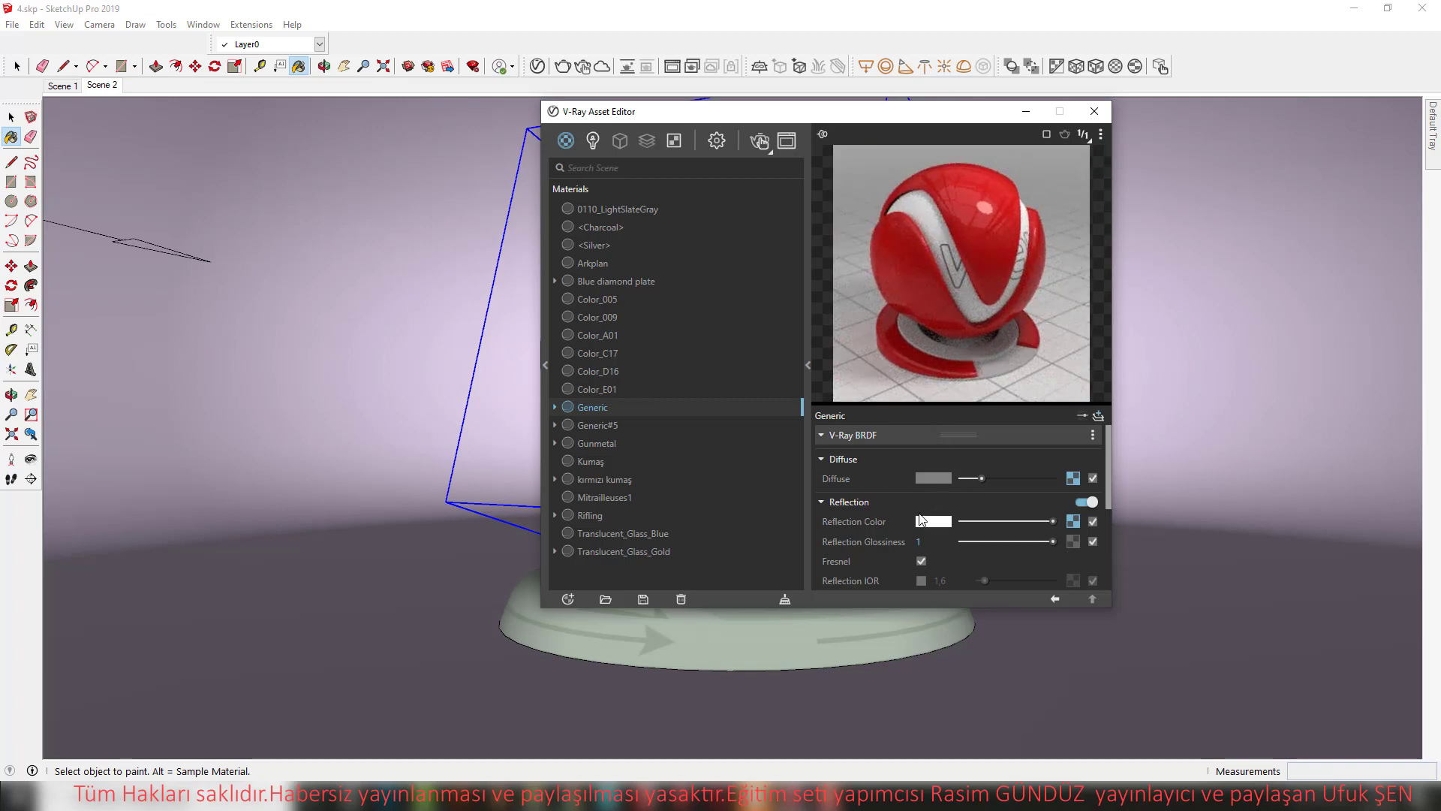
{"action": "scroll", "coordinate": [881, 518], "scroll_direction": "down", "scroll_amount": 1}
{"action": "scroll", "coordinate": [862, 561], "scroll_direction": "down", "scroll_amount": 3}
{"action": "scroll", "coordinate": [862, 543], "scroll_direction": "up", "scroll_amount": 2}
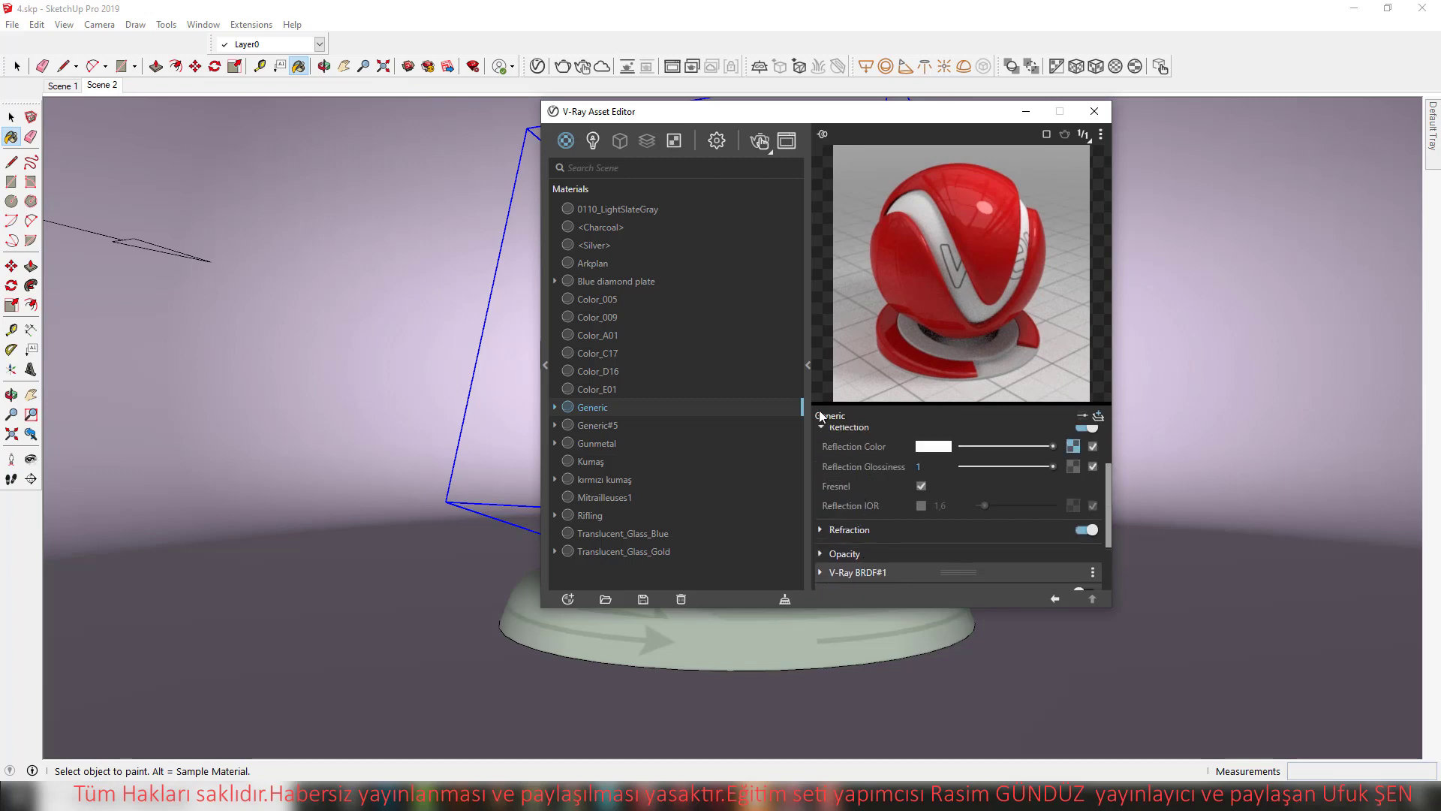